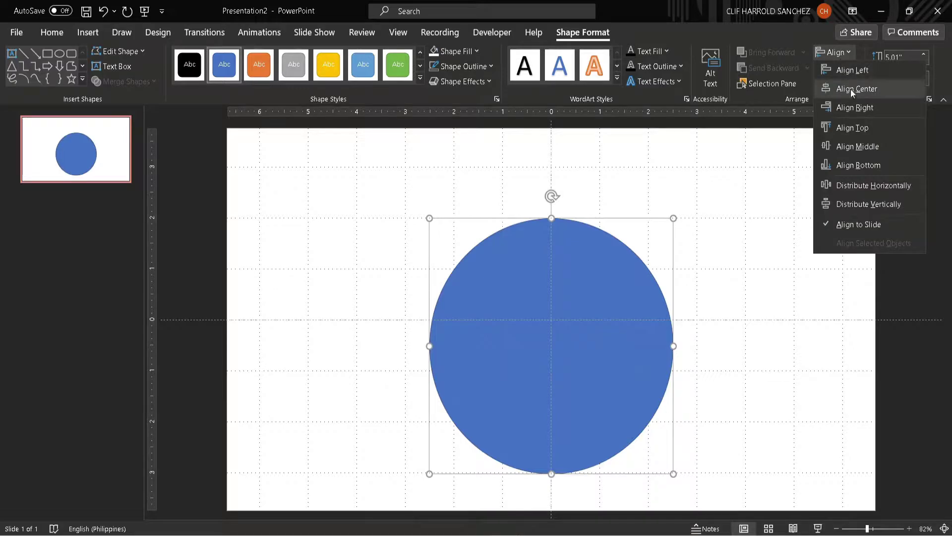
- Align the circle to the slide's vertical middle and give it a white fill with no outline
click(848, 146)
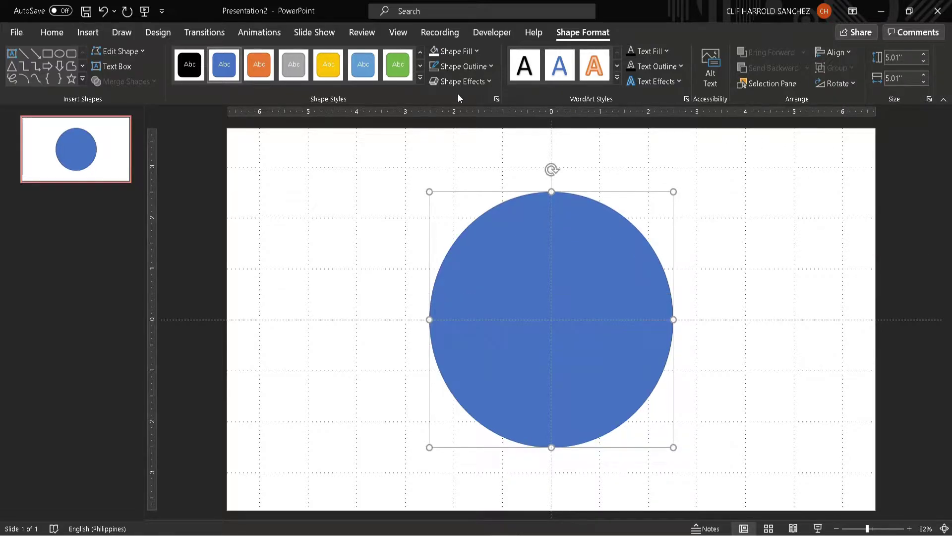
click(492, 68)
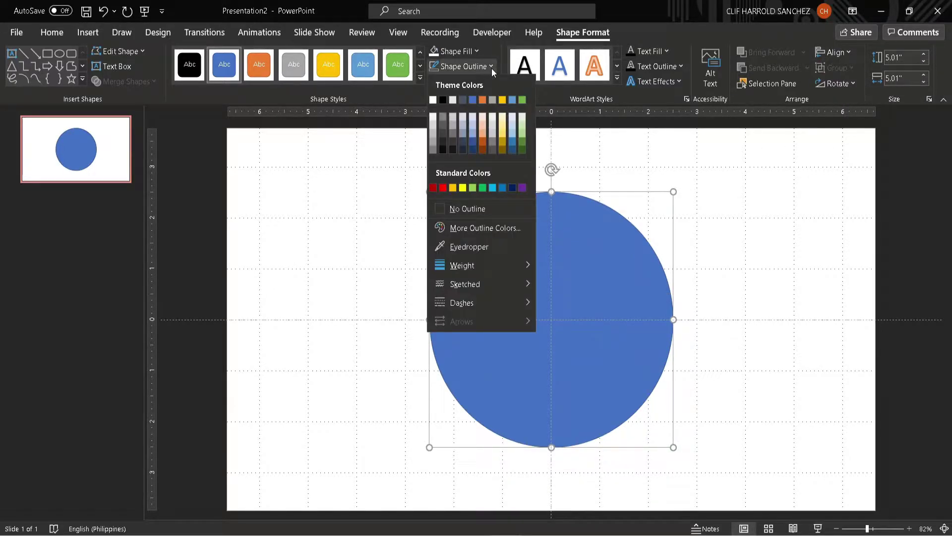
click(456, 209)
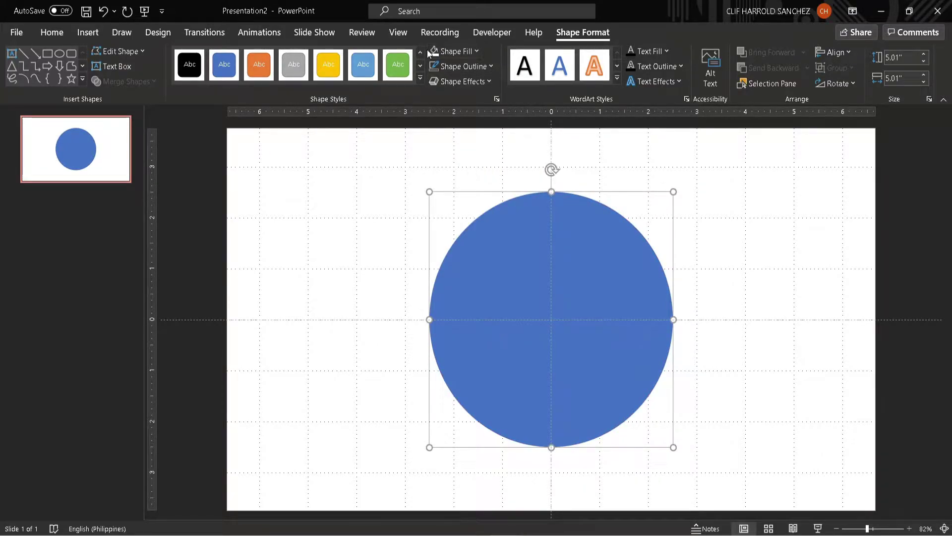
click(471, 51)
click(432, 85)
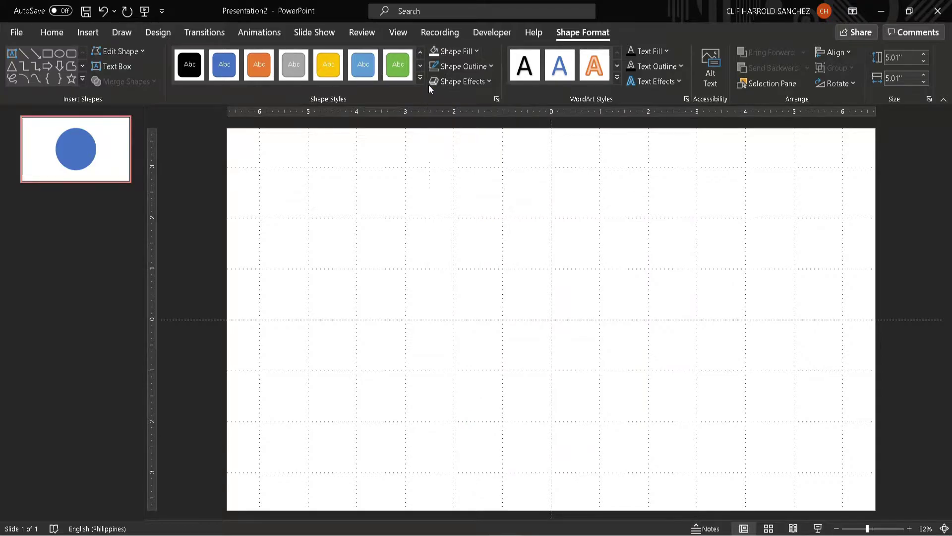
- Apply the centered outer shadow preset to the white circle
right_click(521, 300)
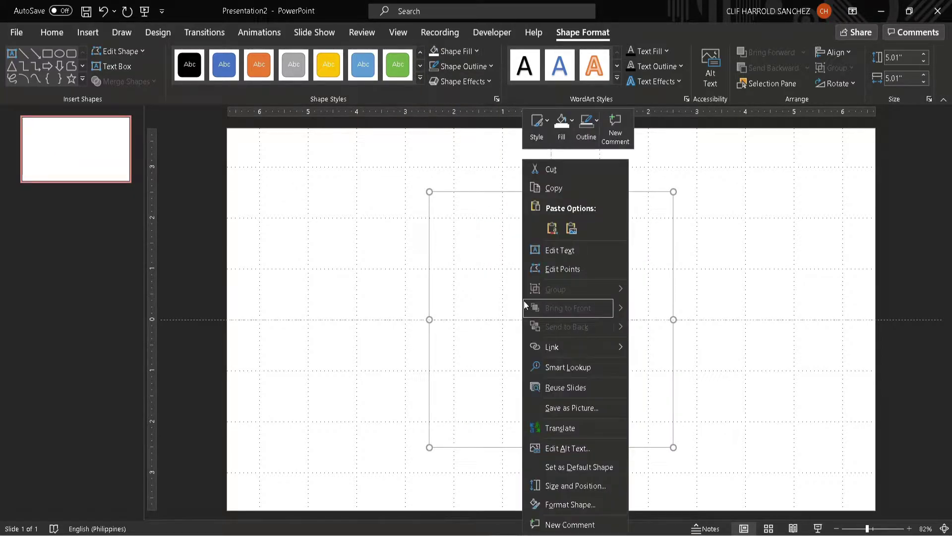
click(561, 505)
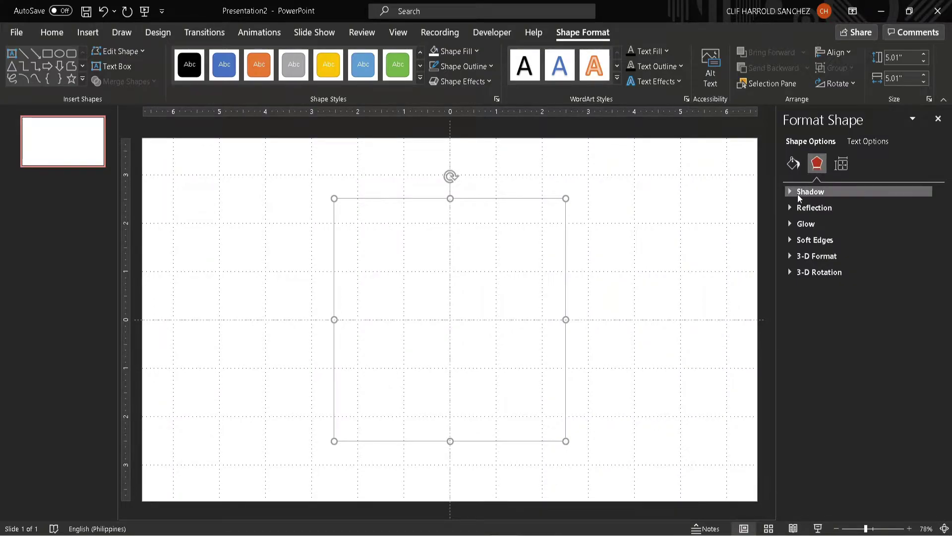
click(806, 192)
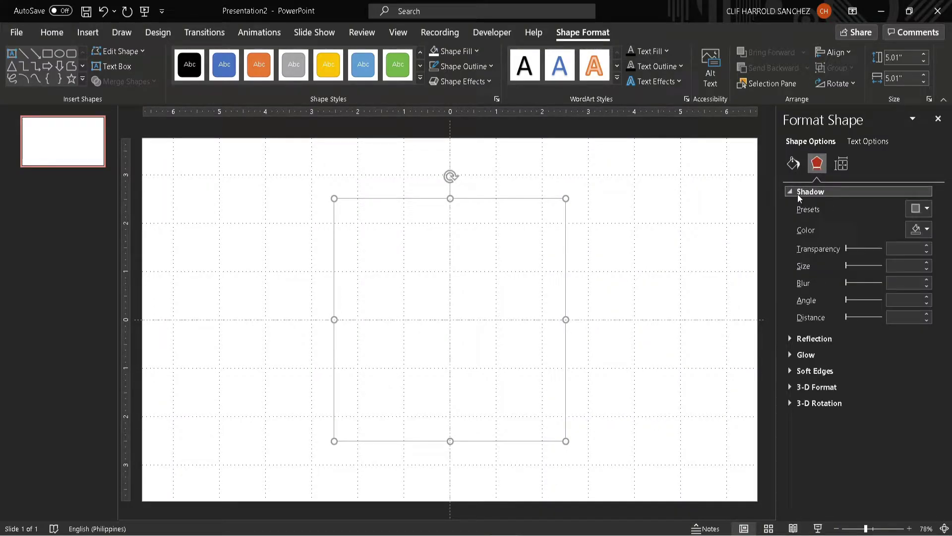
click(915, 211)
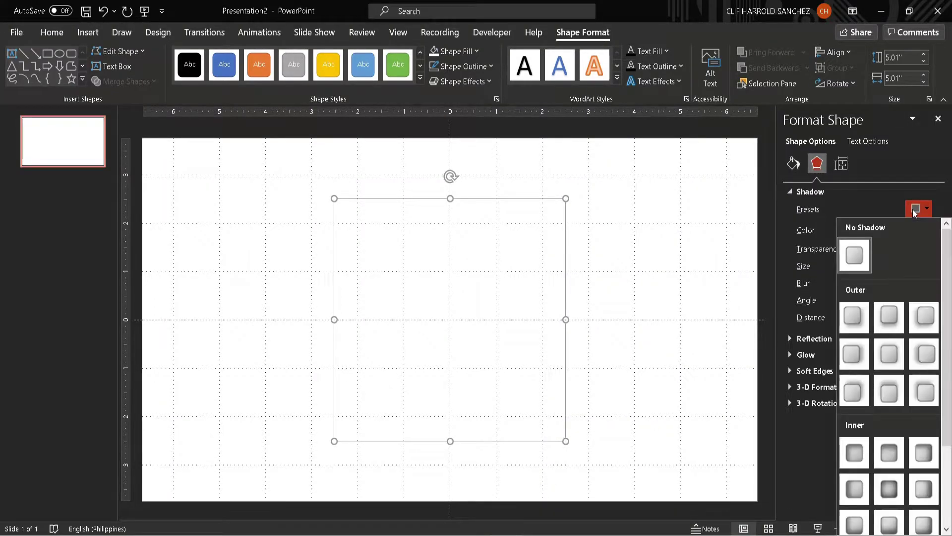
click(891, 356)
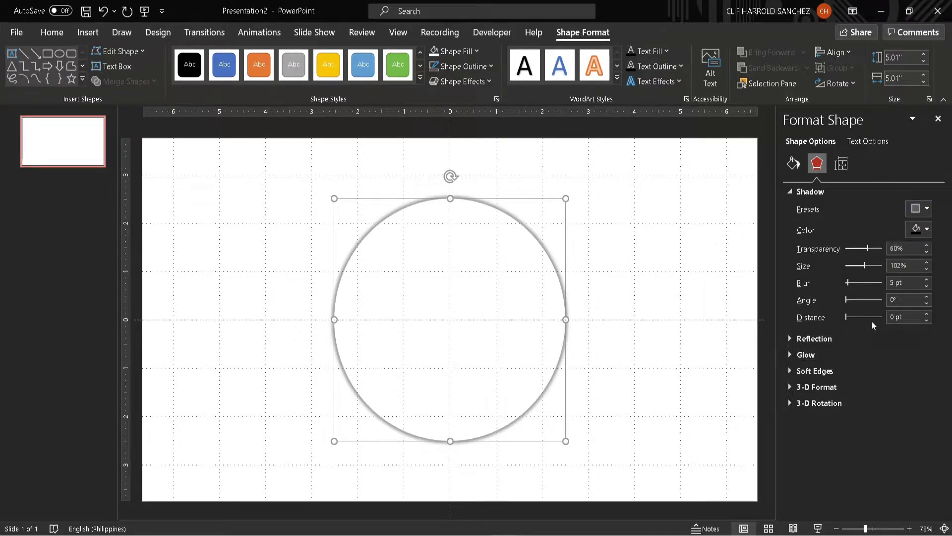
- Set the circle's shadow blur to 100 pt and its transparency to 50%
drag(849, 284, 873, 284)
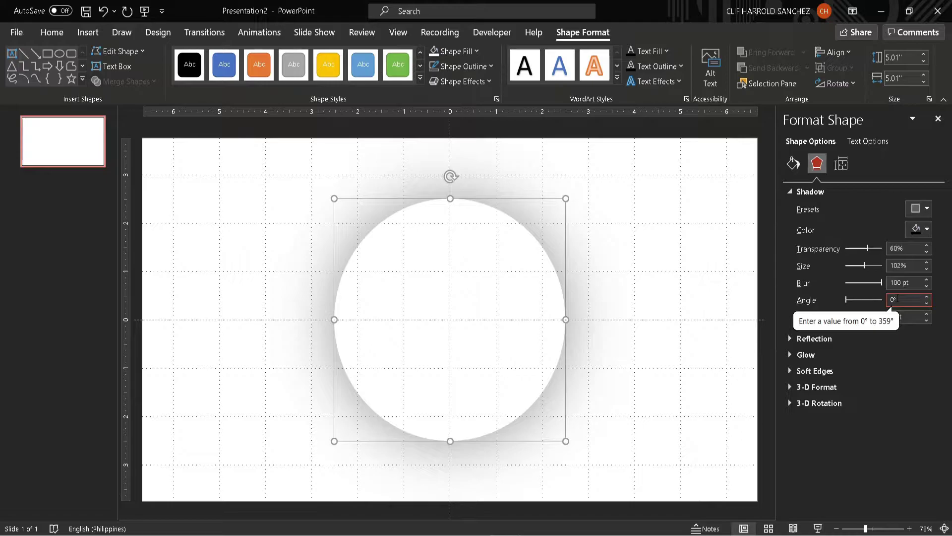
click(927, 252)
click(926, 252)
click(926, 252)
click(927, 252)
click(926, 252)
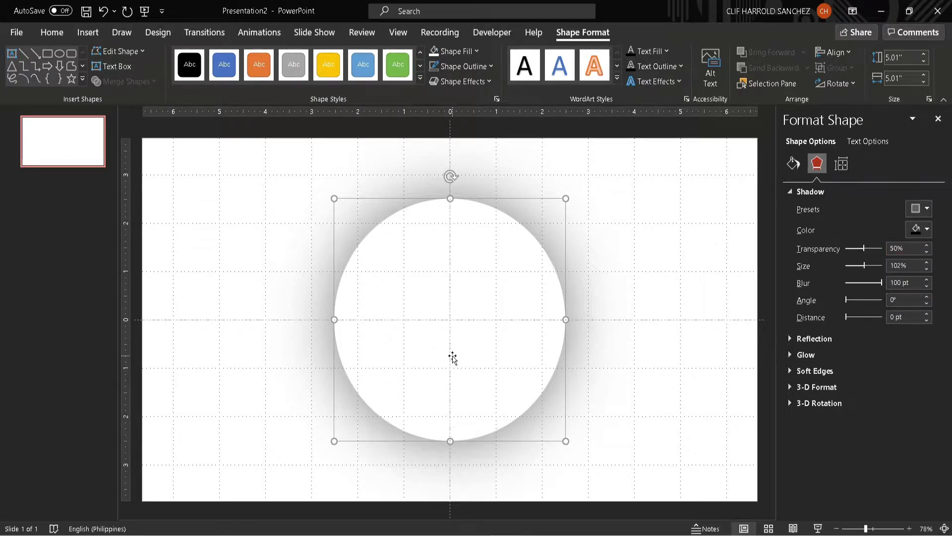
- Duplicate the shadowed circle and enlarge the copy proportionally to about 9.89 inches
key(ctrl+d)
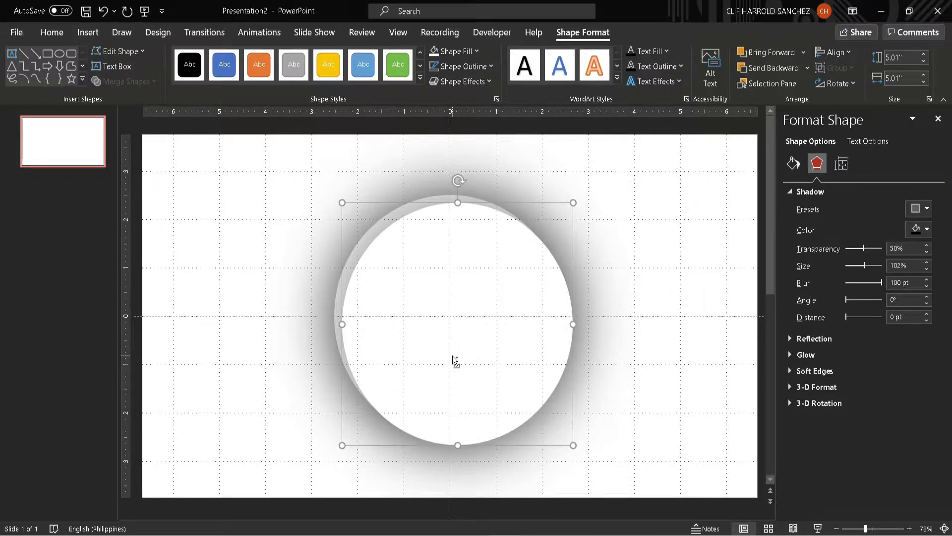
key(ctrl+z)
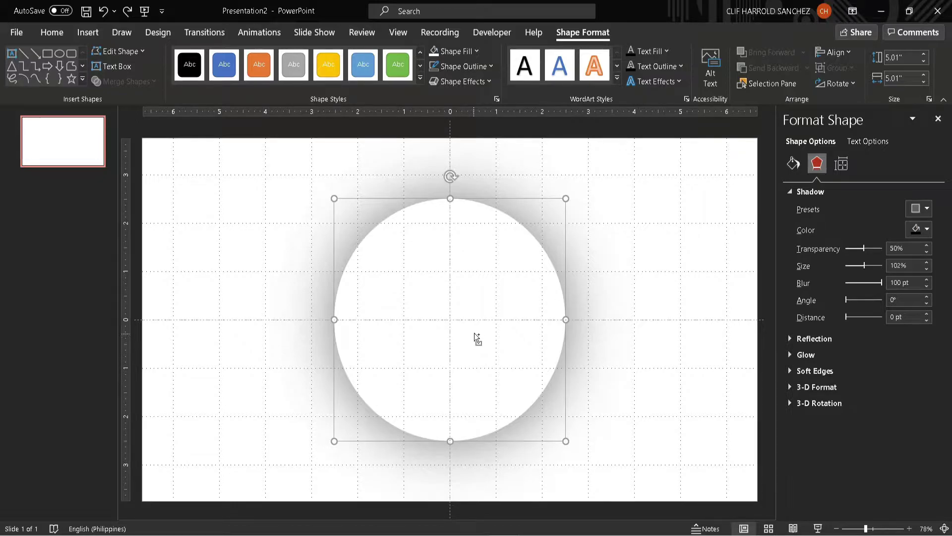
drag(481, 321, 586, 288)
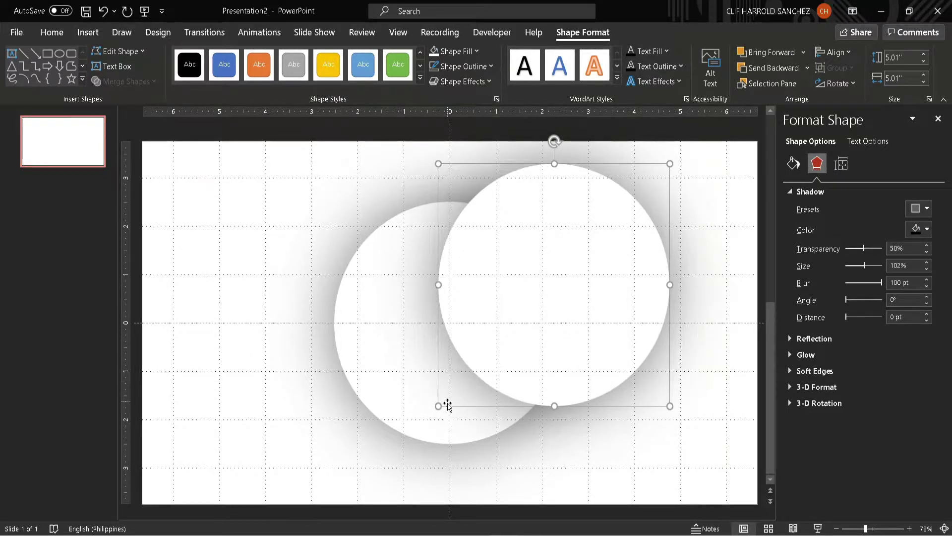
key(Delete)
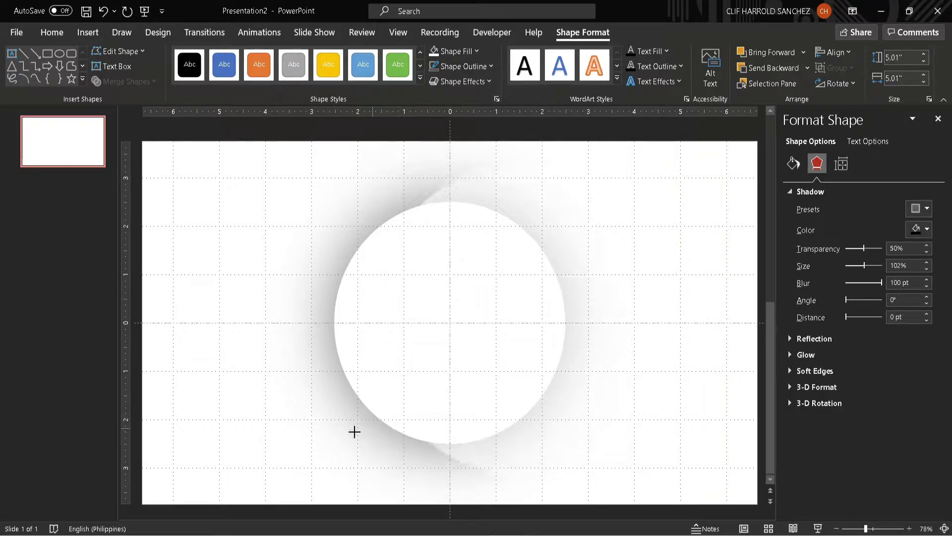
key(ctrl+z)
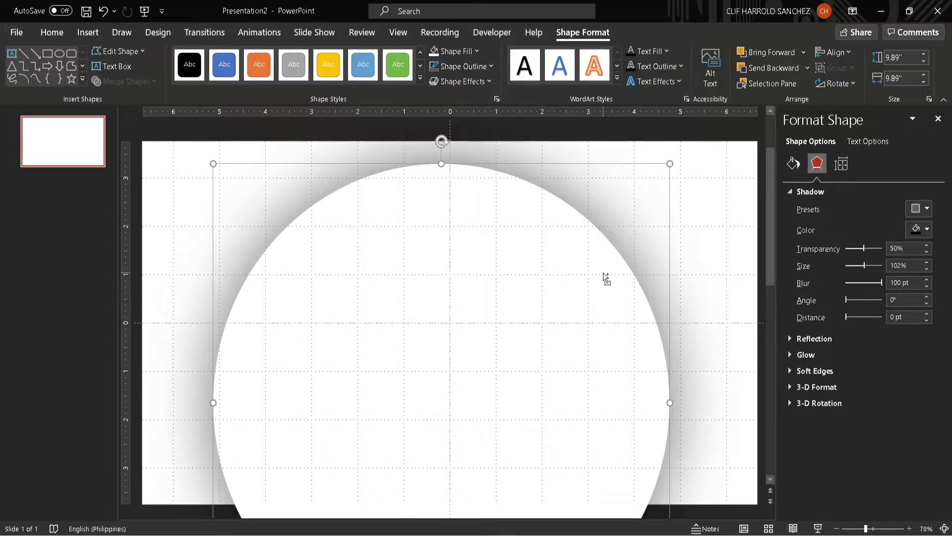
- Send the enlarged circle to the back and center it horizontally and vertically on the slide
scroll(603, 272, down, 3)
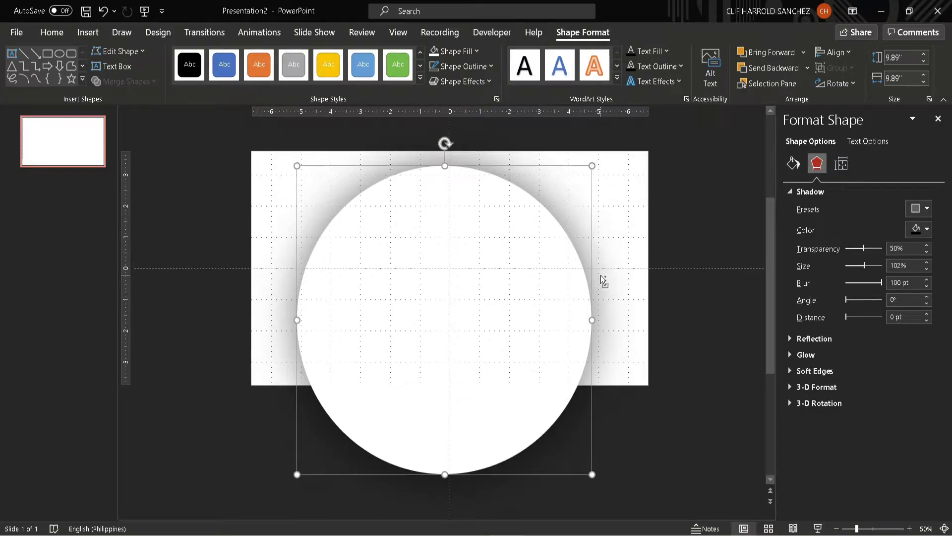
click(808, 67)
click(783, 102)
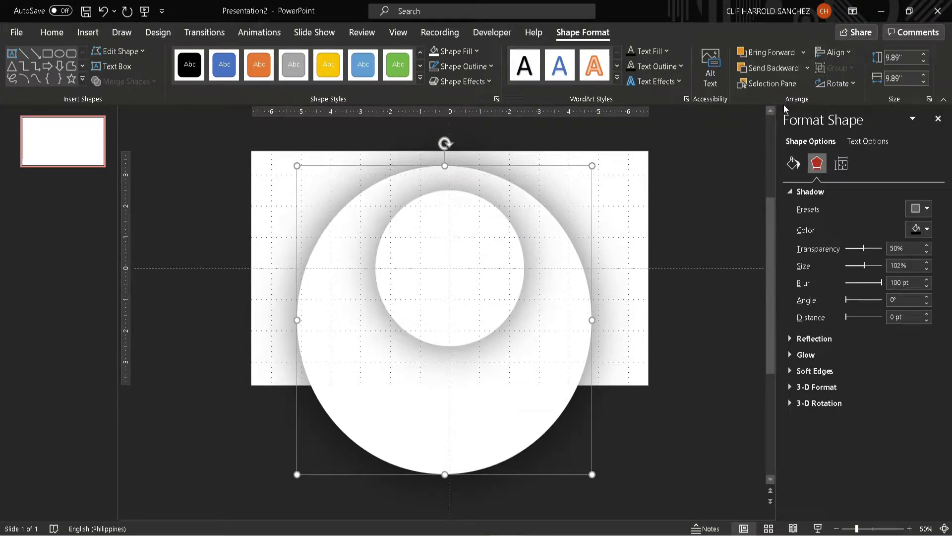
click(835, 52)
click(838, 87)
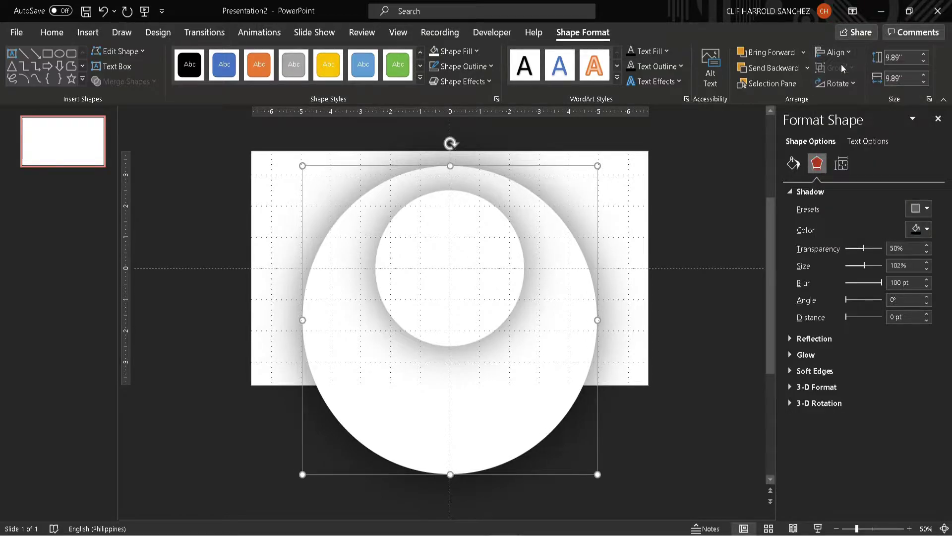
click(836, 53)
click(849, 141)
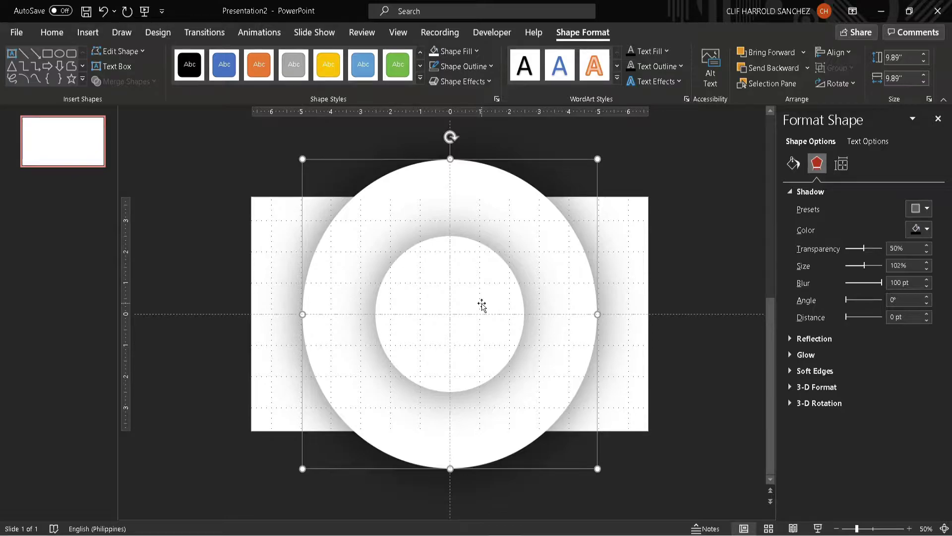
- Duplicate the 9.89-inch circle and send the copy to the back
key(ctrl+d)
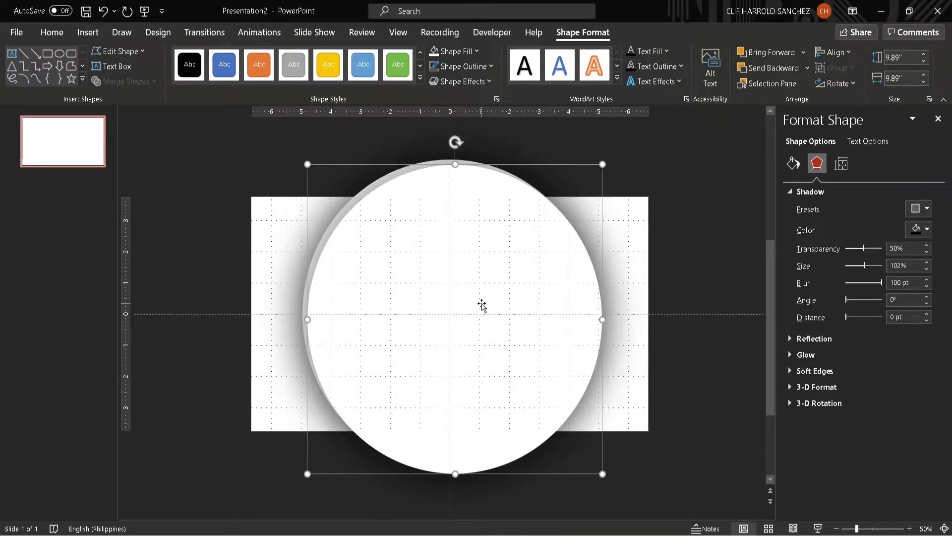
click(807, 68)
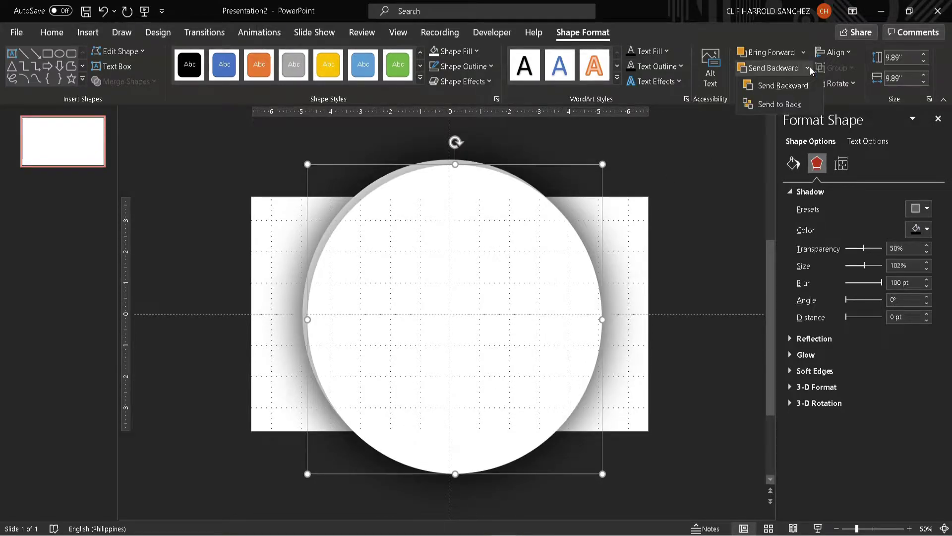
click(781, 105)
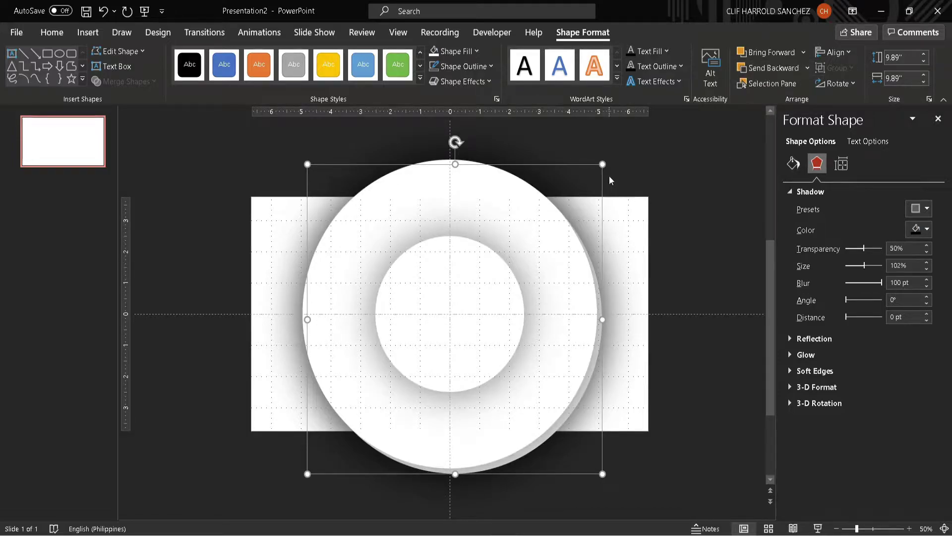
- Enlarge the rearmost circle to about 13.6 inches and center it horizontally and vertically on the slide
drag(602, 164, 705, 134)
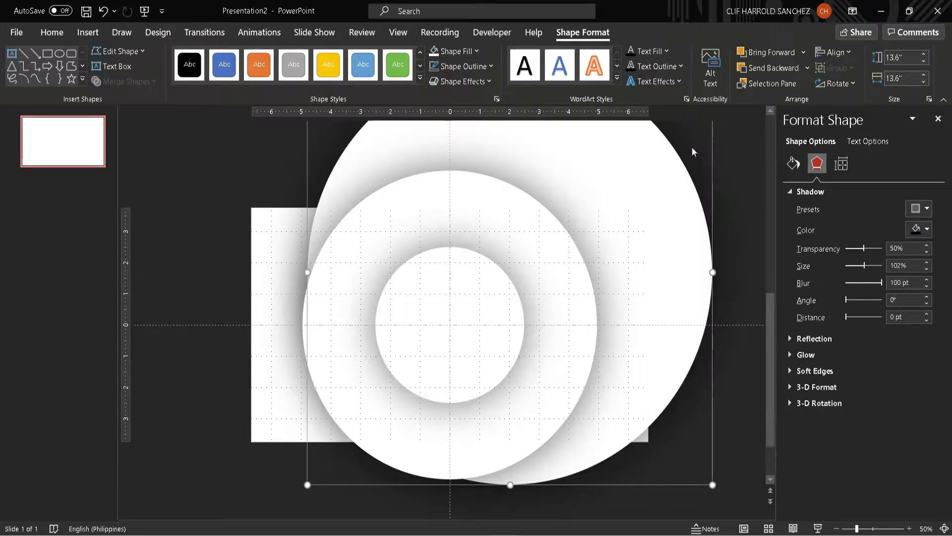
click(828, 54)
click(848, 90)
click(838, 55)
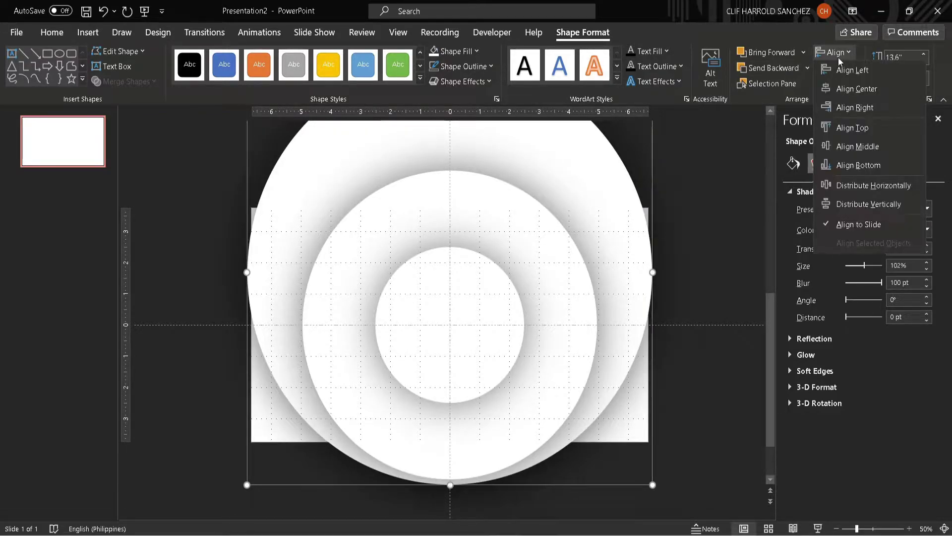
click(847, 147)
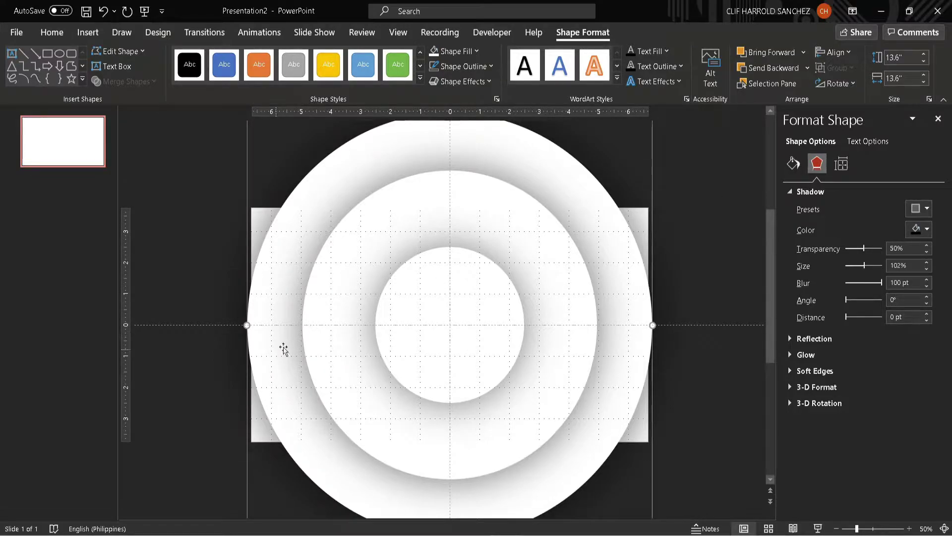
- Enlarge the outermost circle further to about 15.62 inches, extending it past all slide edges
scroll(511, 361, down, 3)
drag(347, 210, 336, 201)
drag(337, 425, 333, 430)
drag(551, 430, 563, 432)
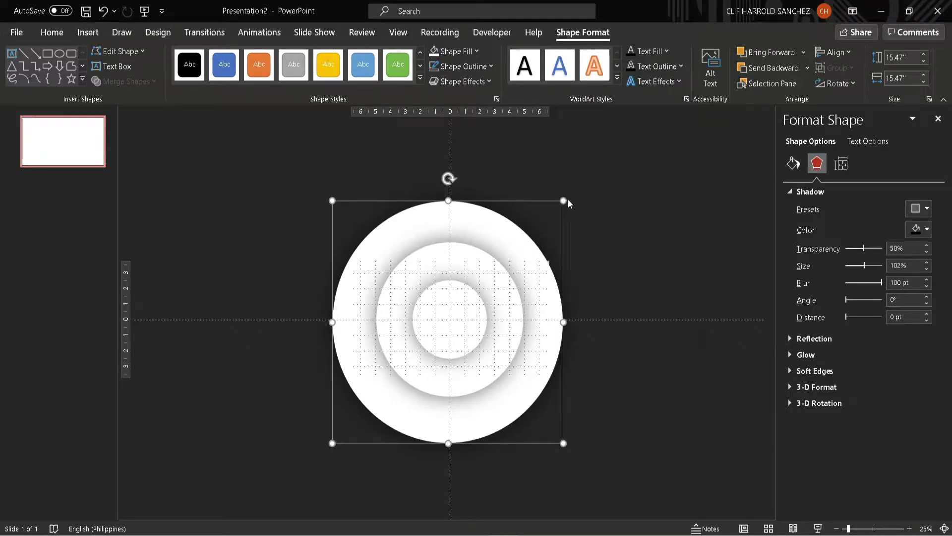
drag(564, 200, 560, 198)
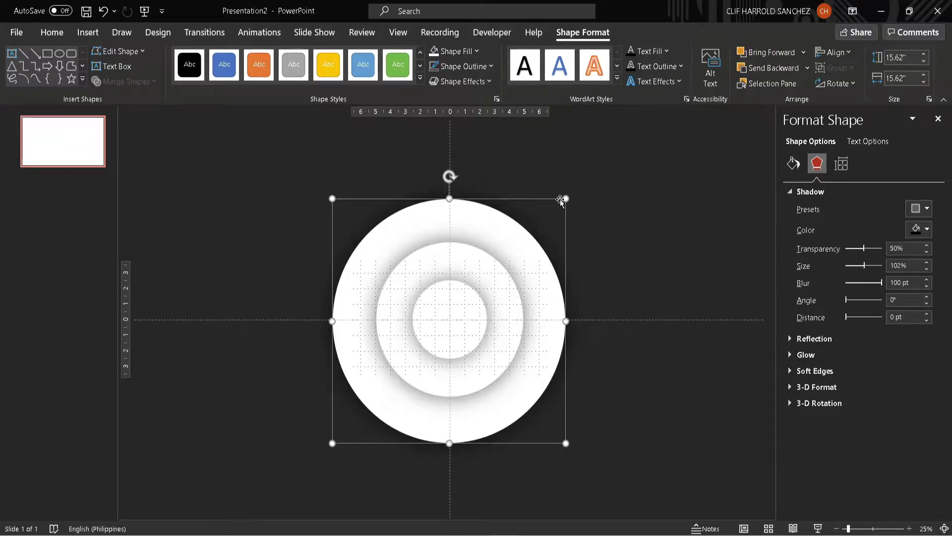
- Align the outermost circle to the slide's horizontal center and vertical middle
click(829, 52)
click(846, 94)
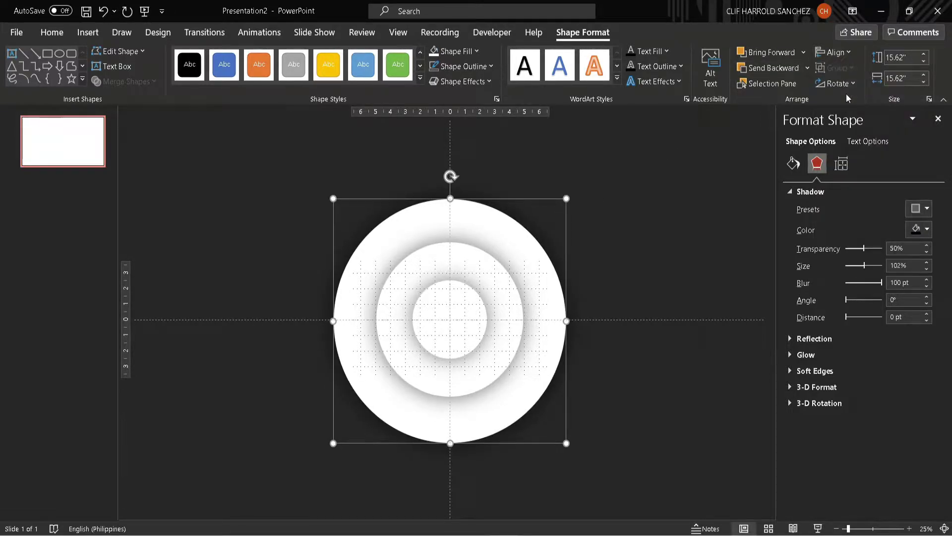
click(840, 55)
click(861, 144)
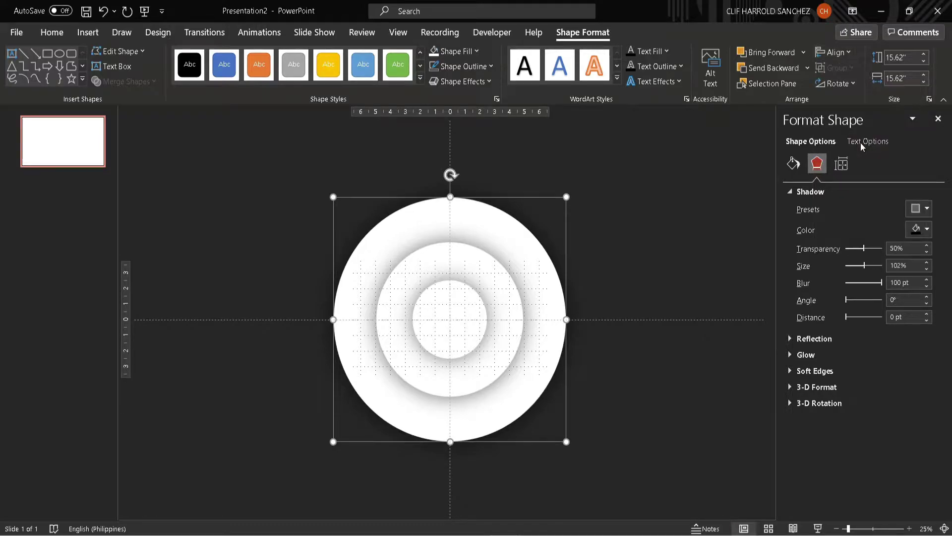
- Reduce the outermost circle to about 15.46 inches and realign it to the slide's vertical middle
click(565, 196)
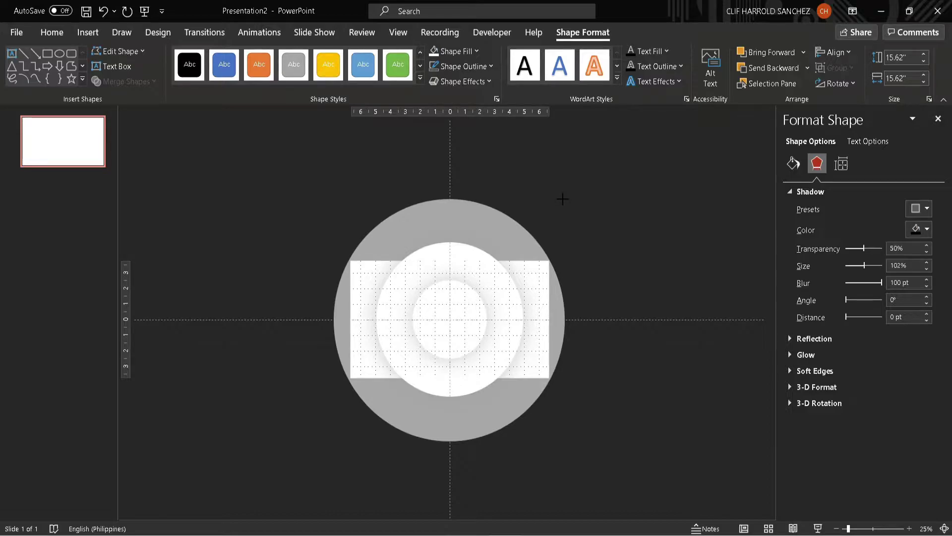
drag(563, 199, 333, 441)
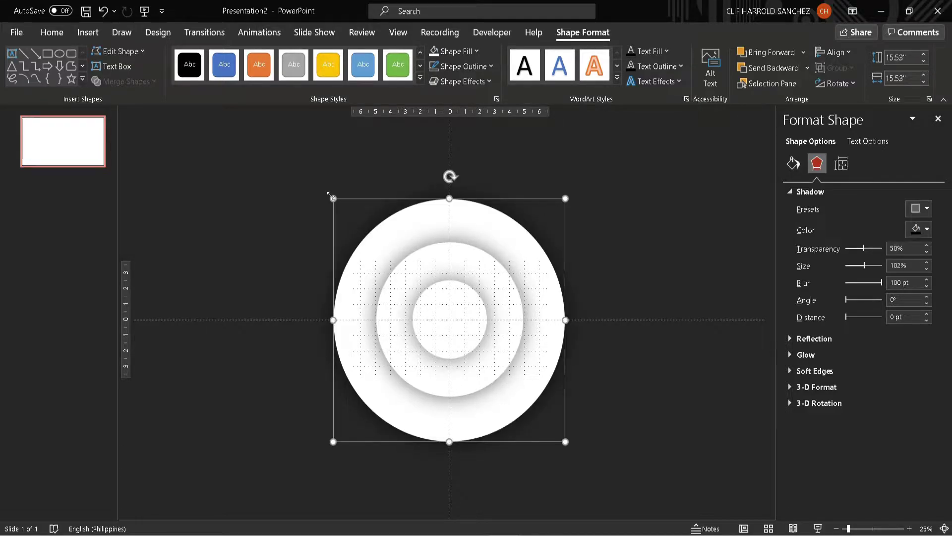
drag(331, 196, 338, 198)
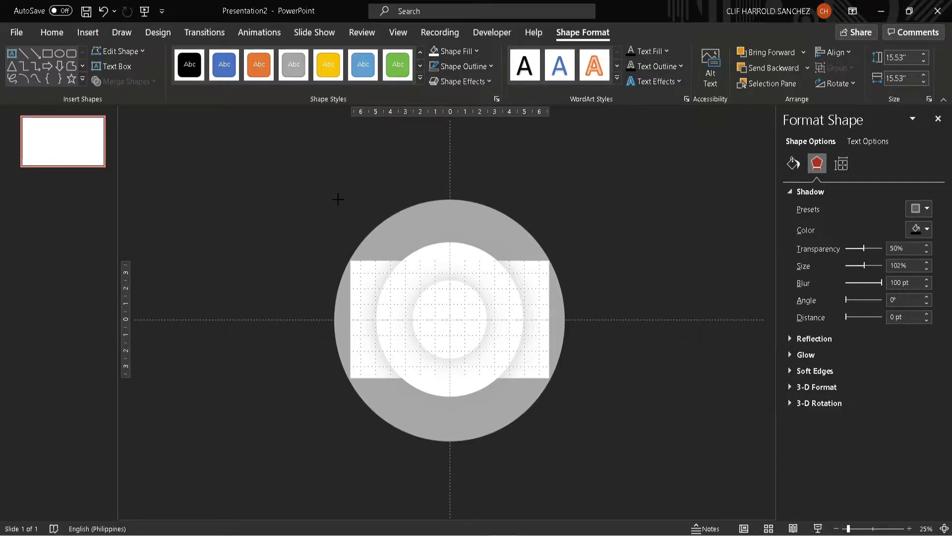
drag(338, 199, 338, 200)
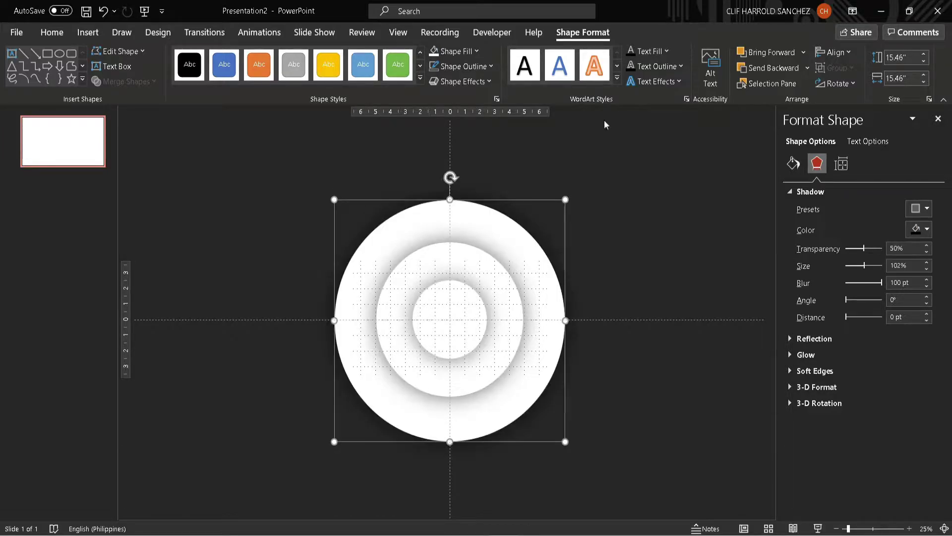
click(845, 52)
click(846, 54)
click(846, 54)
click(863, 146)
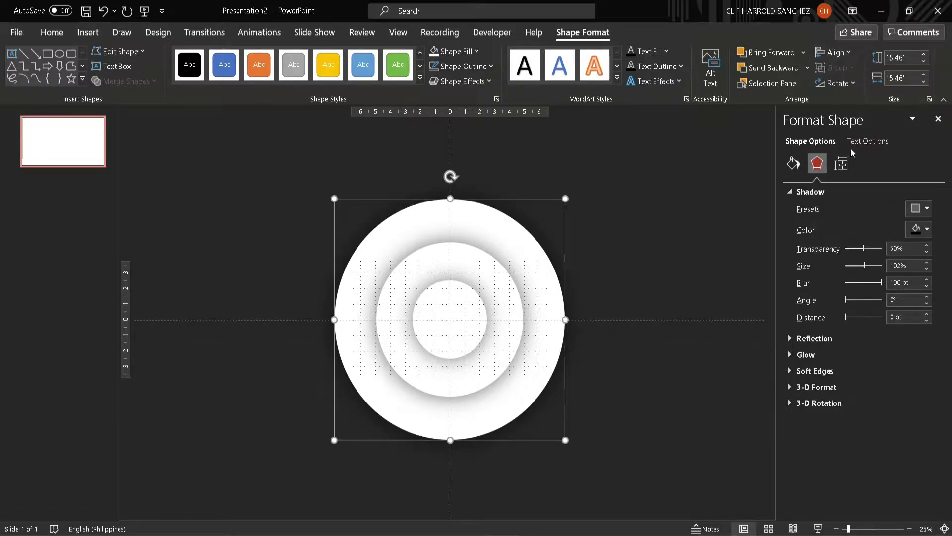
- Change the innermost circle's fill from solid to a picture or texture fill
click(632, 299)
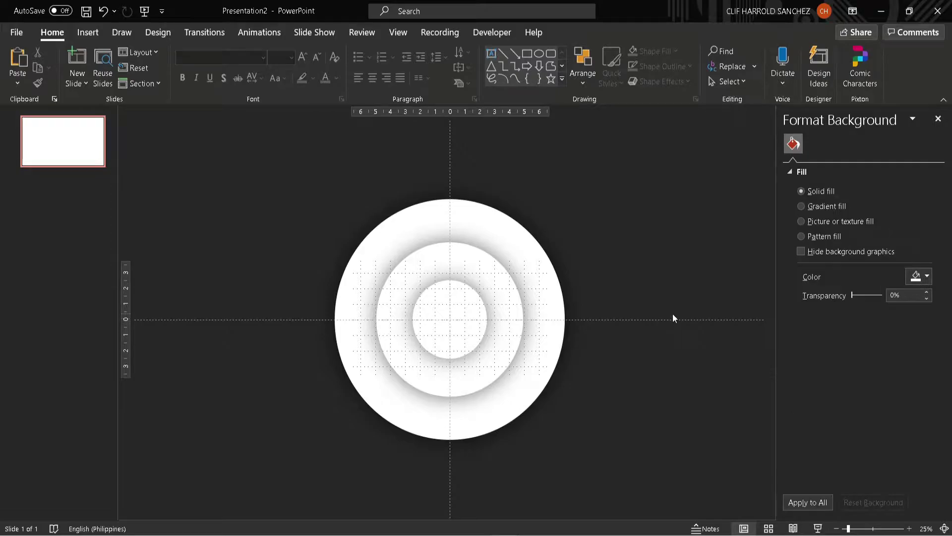
scroll(687, 331, up, 3)
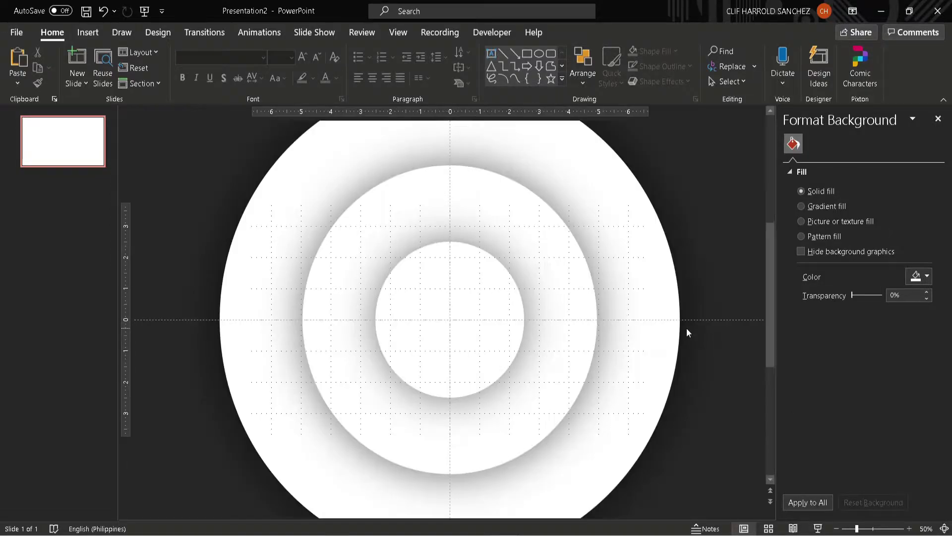
scroll(686, 329, down, 2)
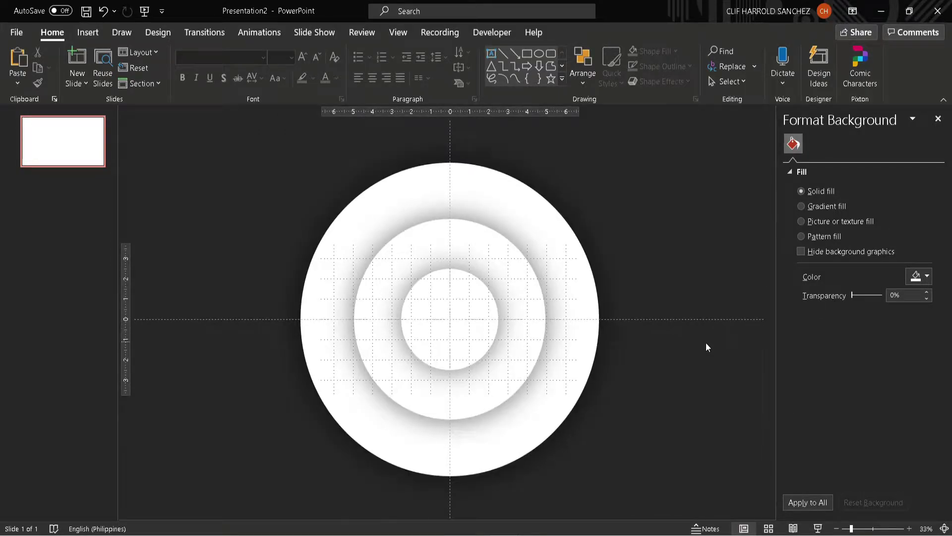
click(418, 318)
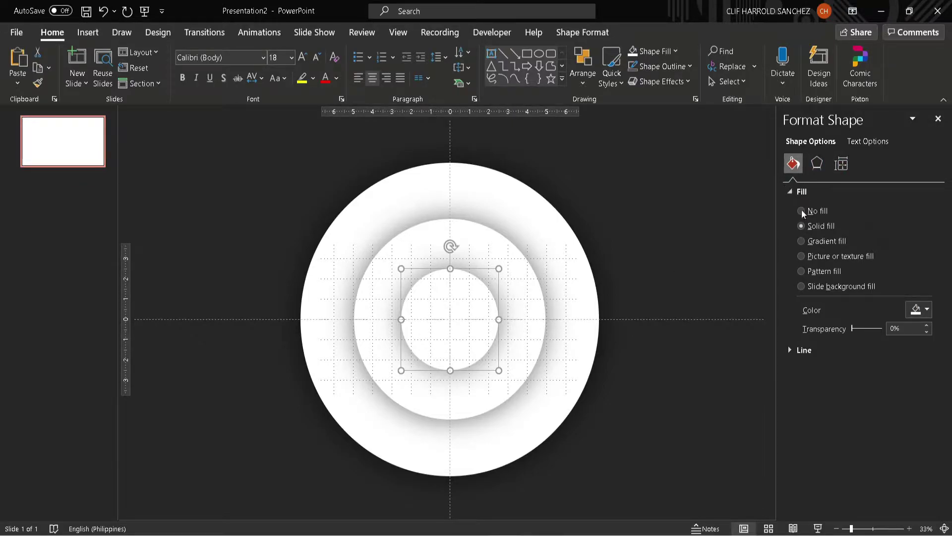
click(802, 256)
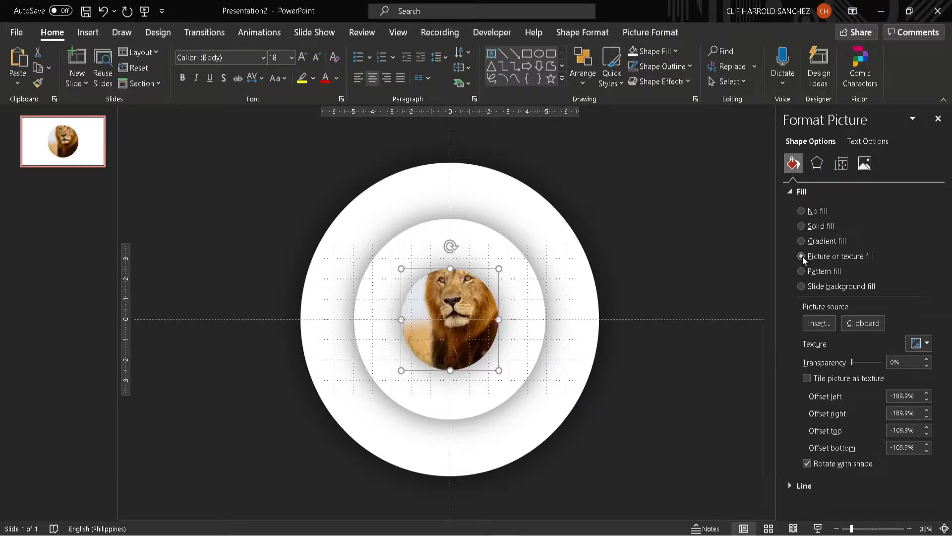
- Search the stock images for CAT and insert the tabby kitten among white flowers as the innermost circle's picture fill
click(817, 322)
click(452, 291)
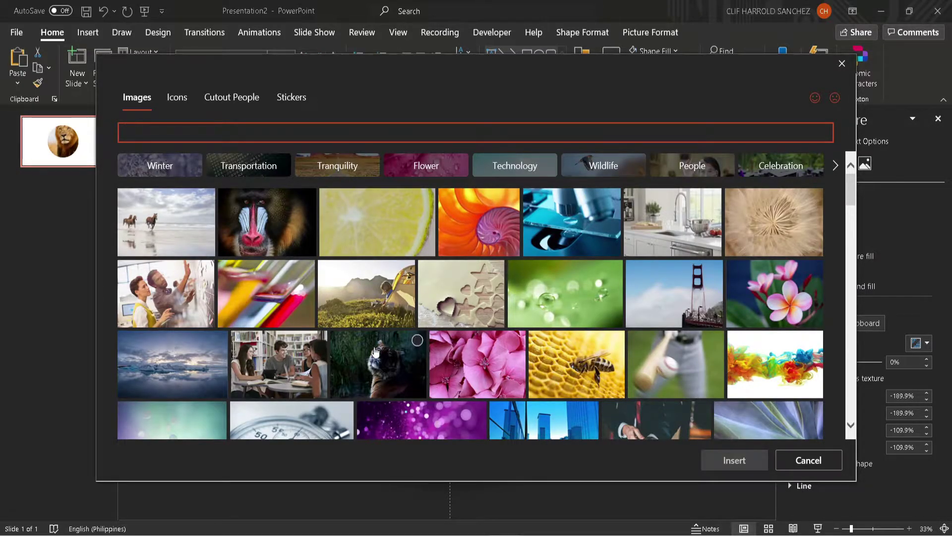
text(CAT)
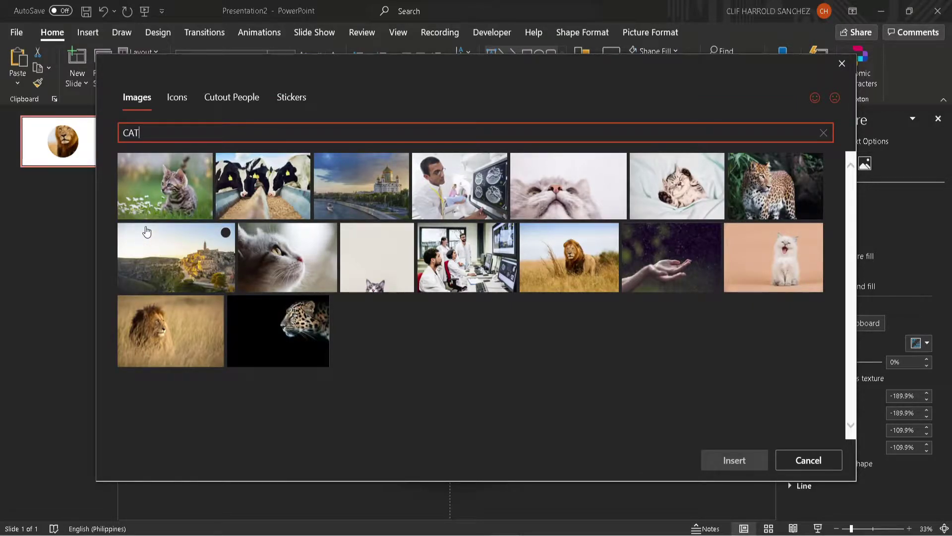
click(171, 198)
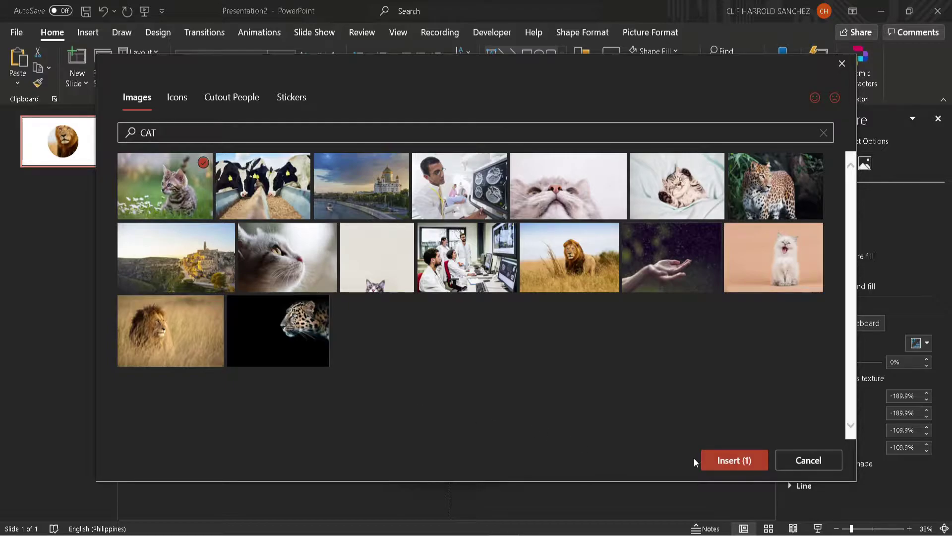
click(733, 460)
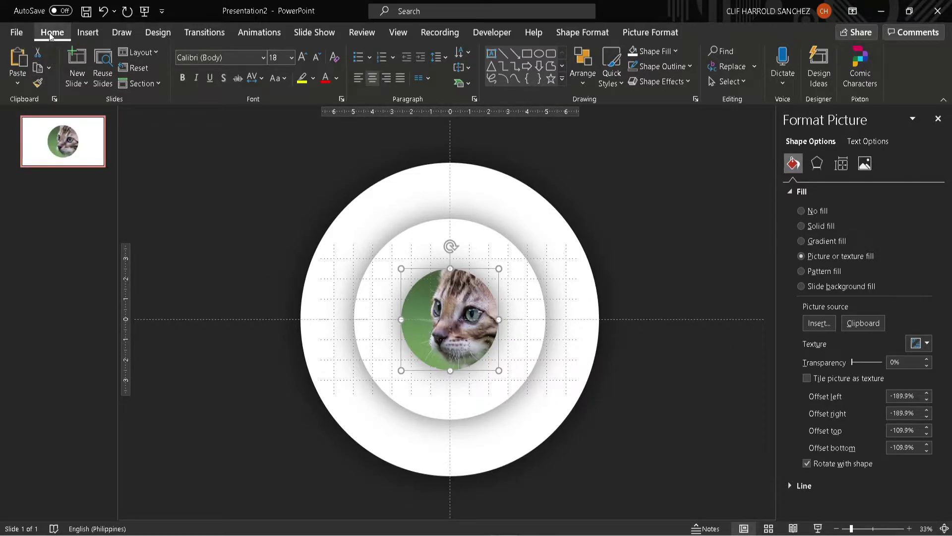
- Copy the innermost circle's kitten picture formatting onto the middle and outermost circles with Format Painter
click(39, 83)
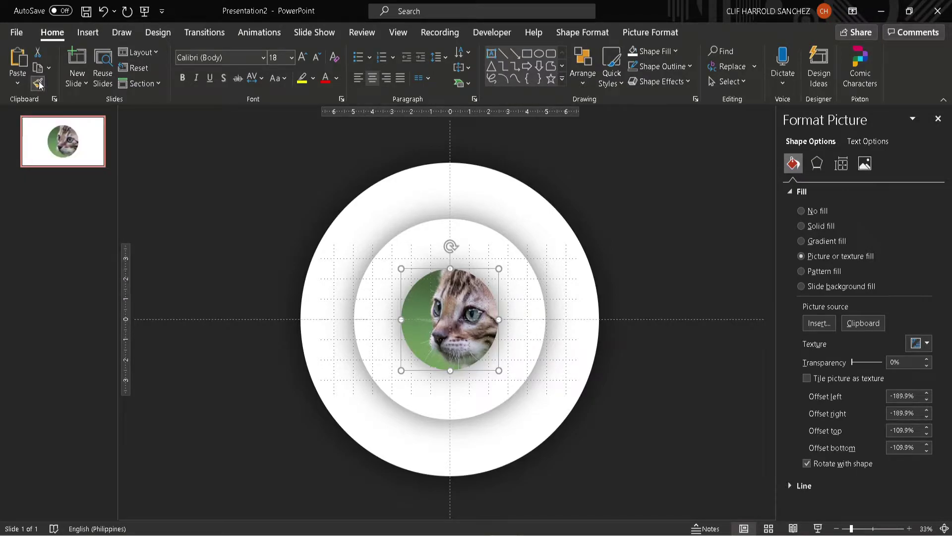
click(371, 329)
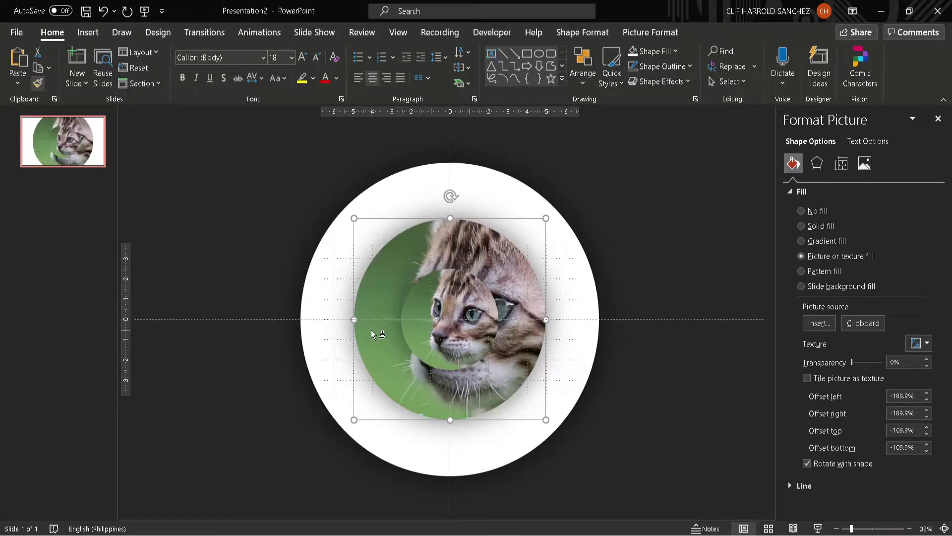
click(320, 329)
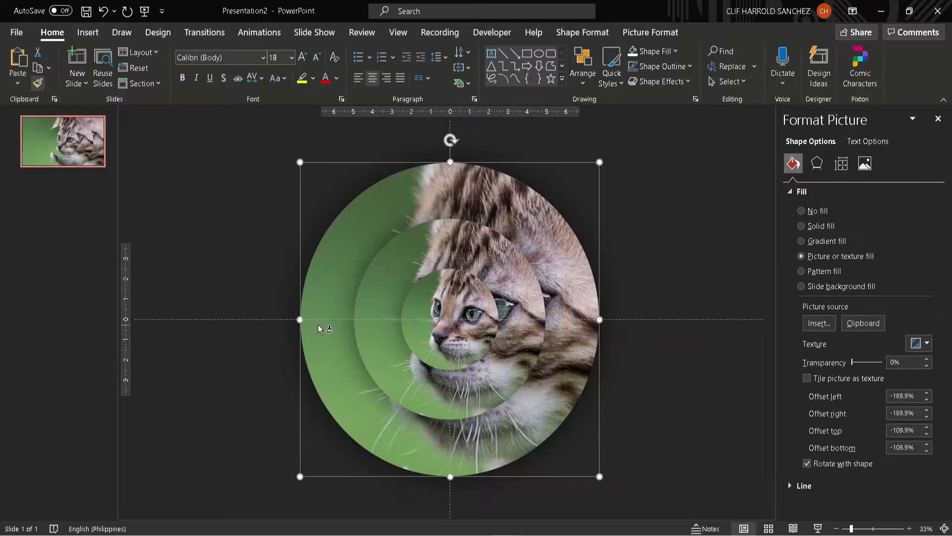
click(37, 83)
- Crop the outermost circle's kitten picture with the Fill option so it fills the circle without distortion
click(647, 35)
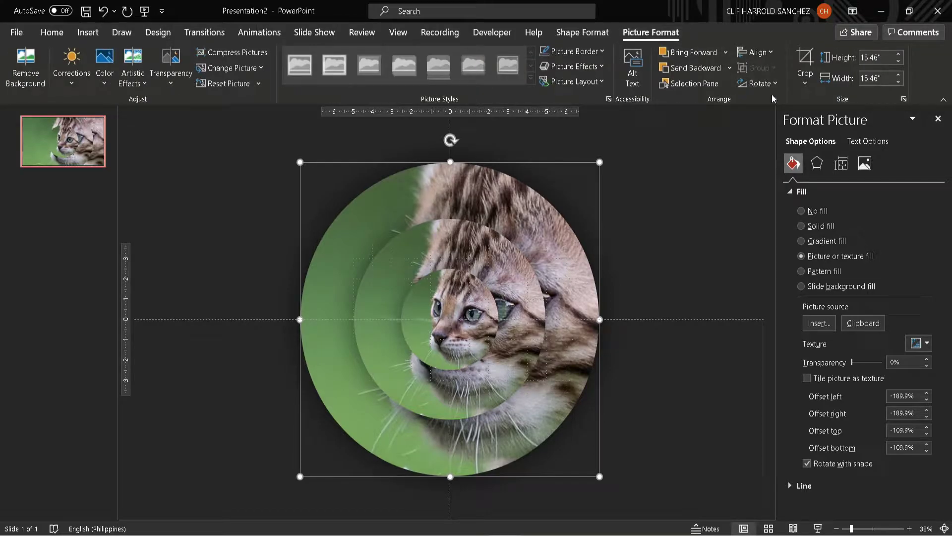
click(810, 85)
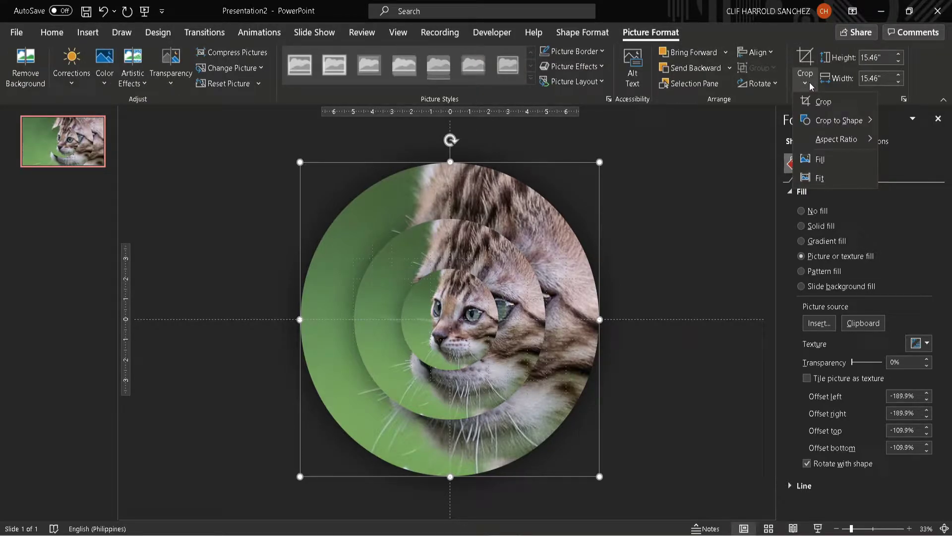
click(821, 159)
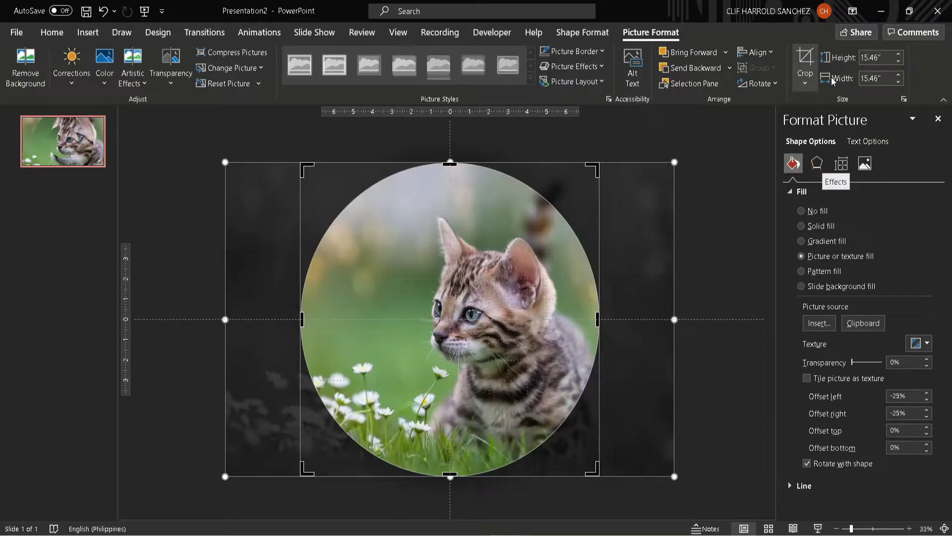
click(688, 145)
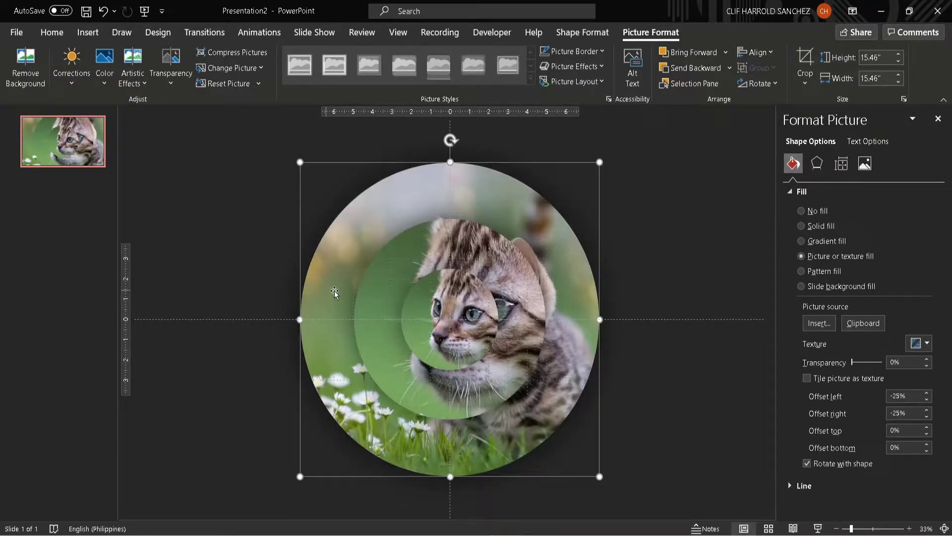
- Crop the middle circle's picture with Fill and enlarge it to match the size and position of the outermost circle's picture
click(367, 293)
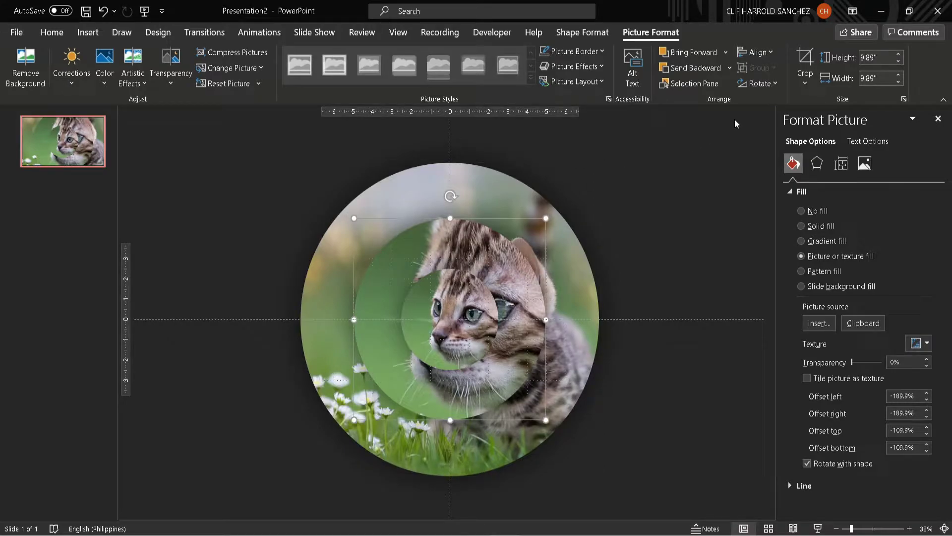
click(804, 82)
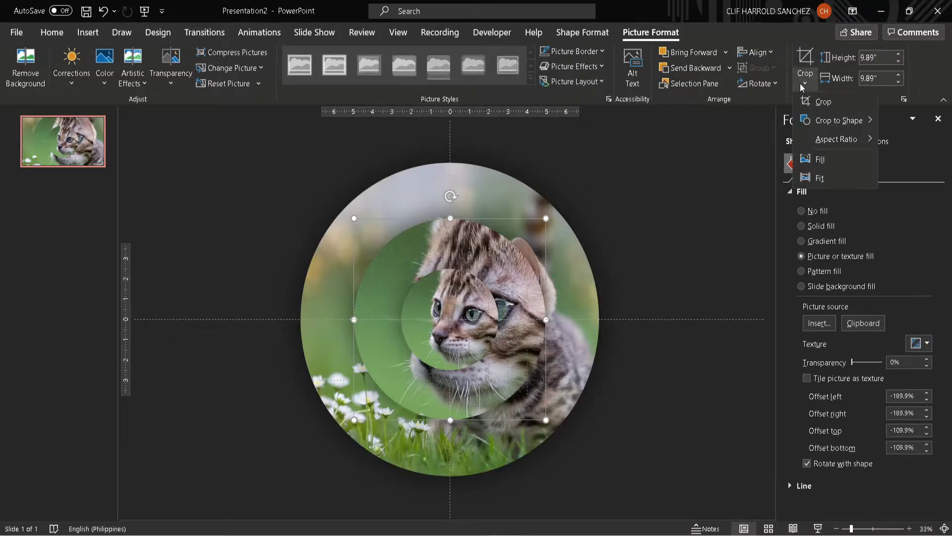
click(820, 159)
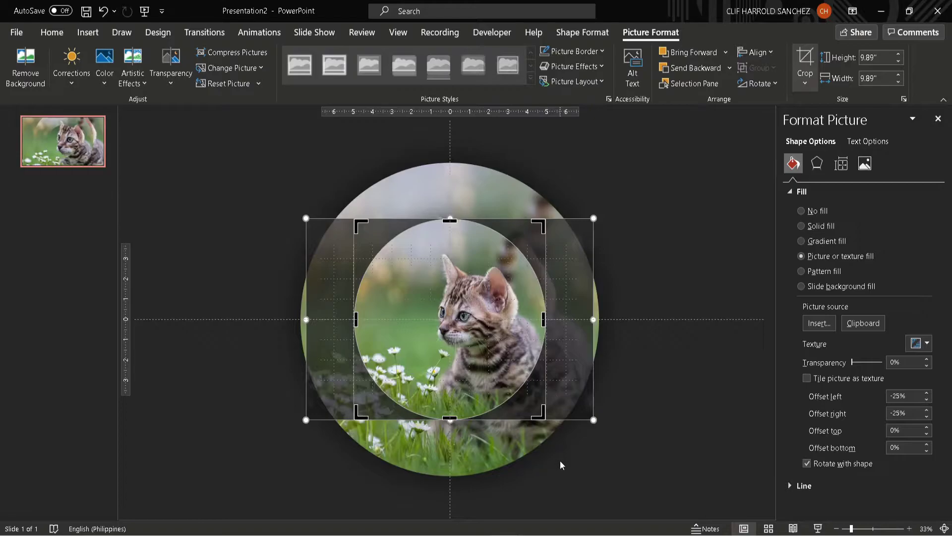
drag(594, 420, 668, 473)
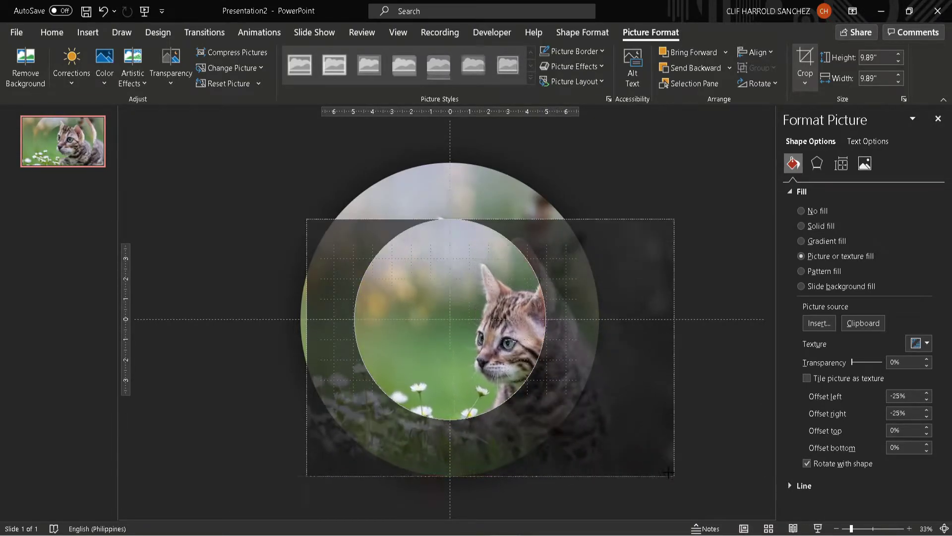
drag(304, 218, 225, 175)
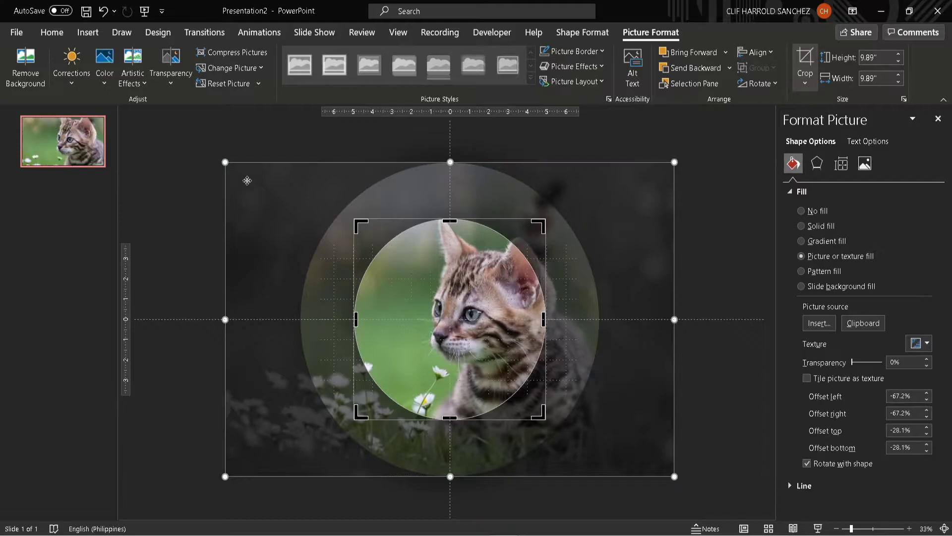
click(804, 63)
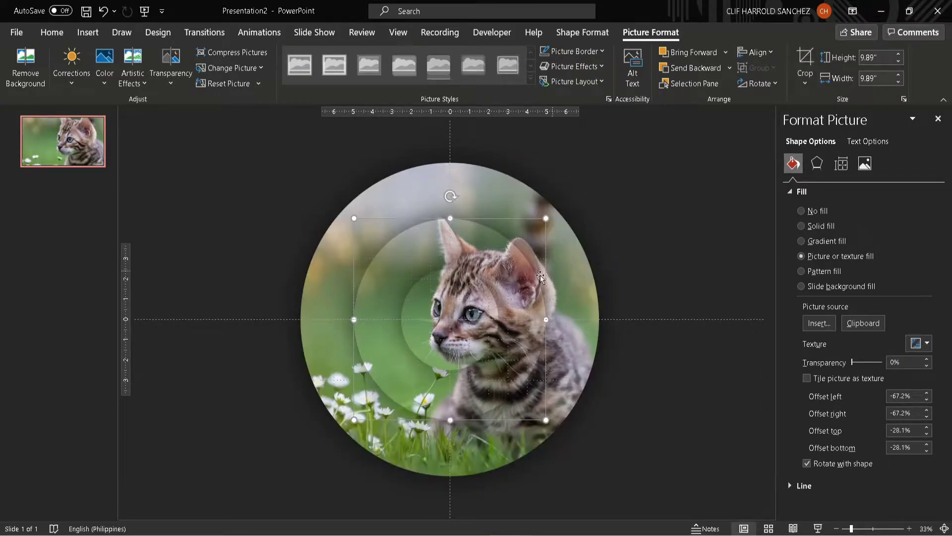
- Crop the innermost circle's picture with Fill and enlarge it until it lines up with the surrounding kitten image
click(430, 313)
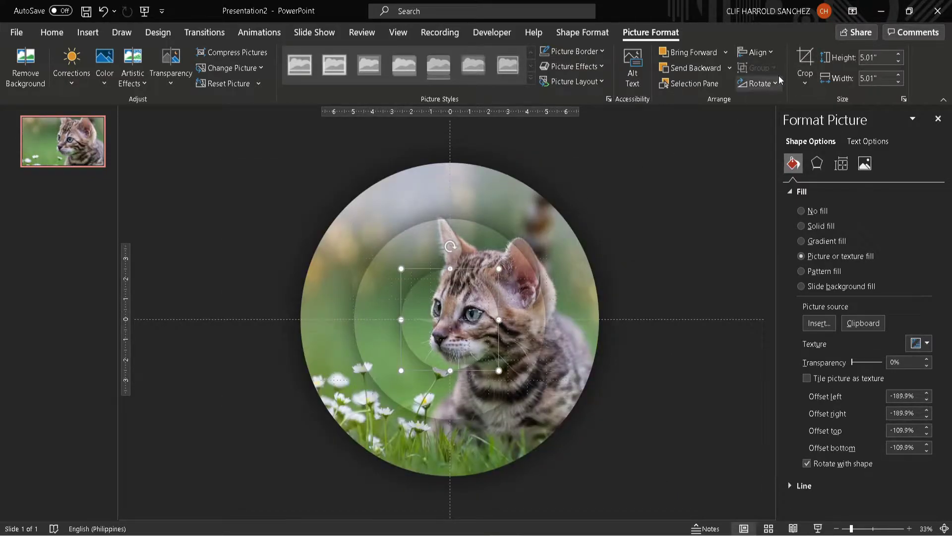
click(800, 82)
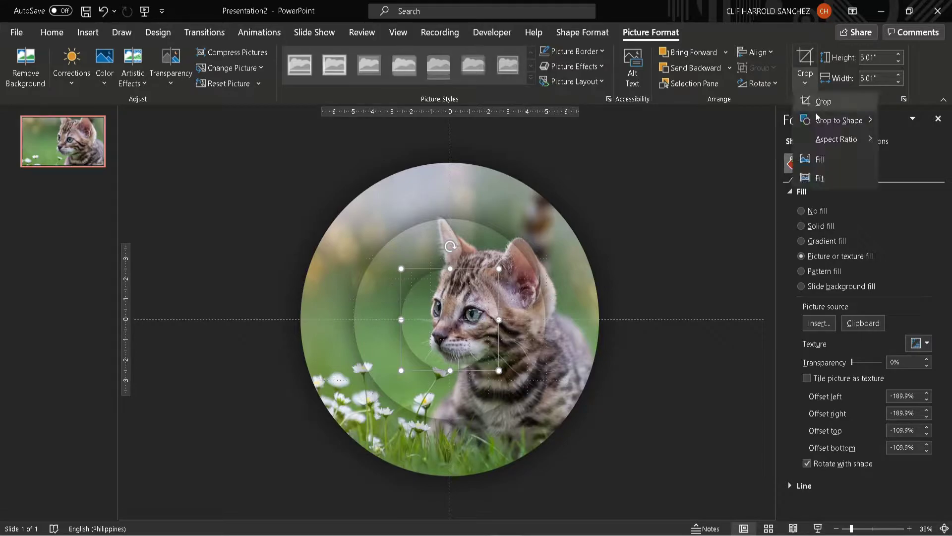
click(821, 164)
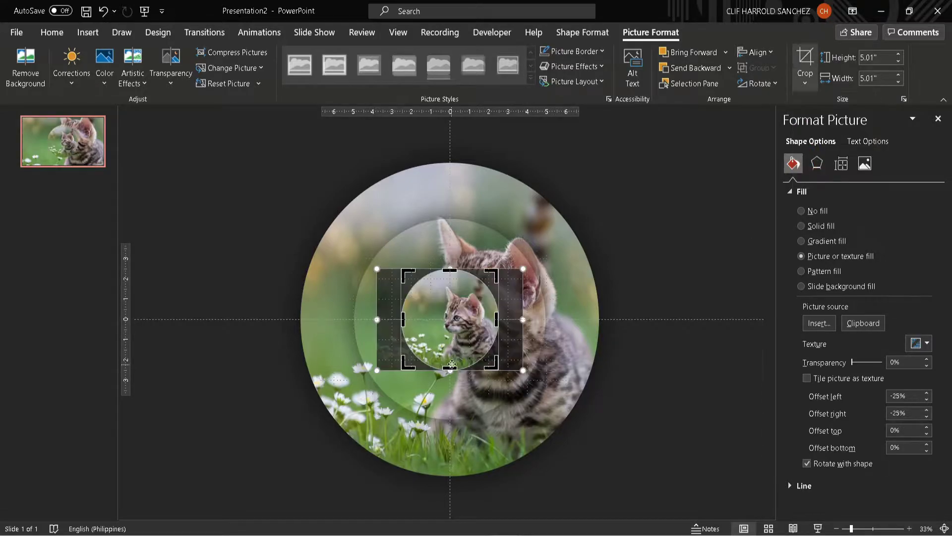
drag(523, 370, 645, 472)
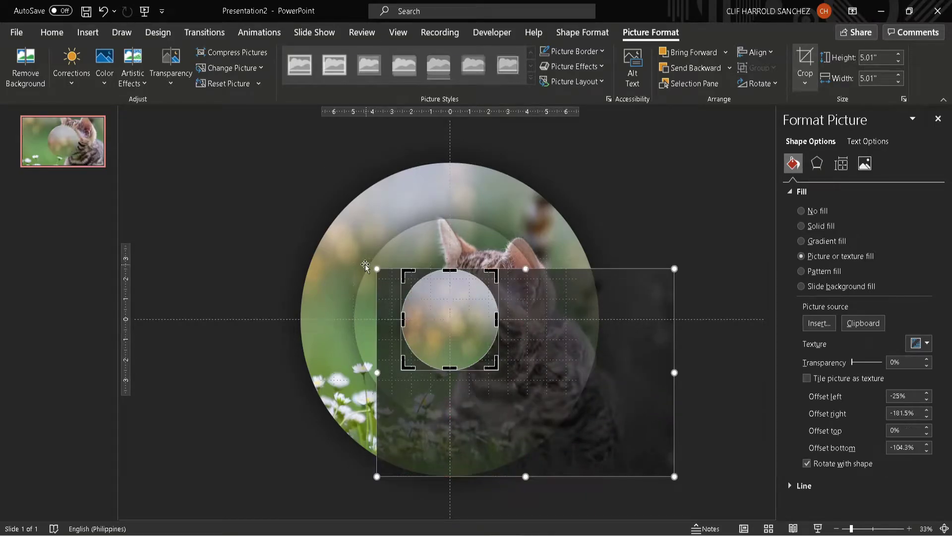
drag(377, 268, 229, 164)
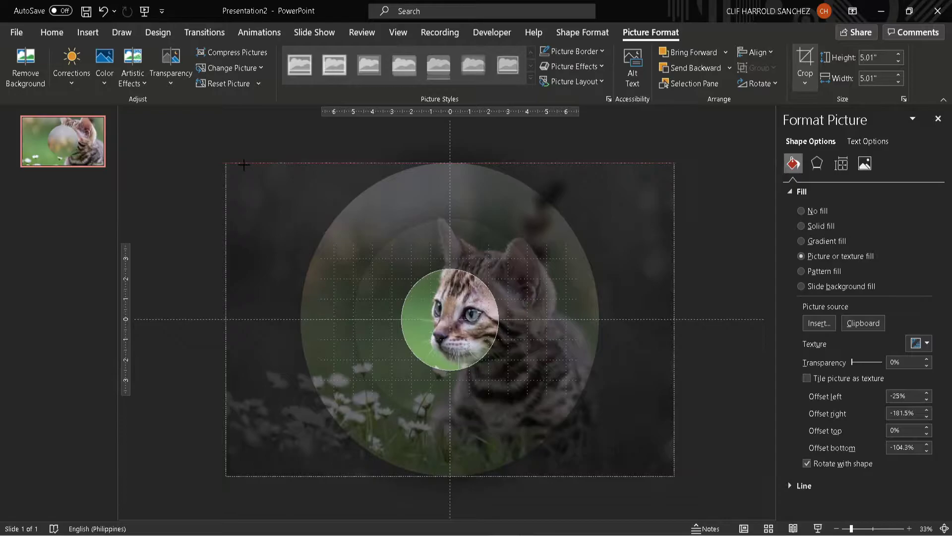
click(805, 63)
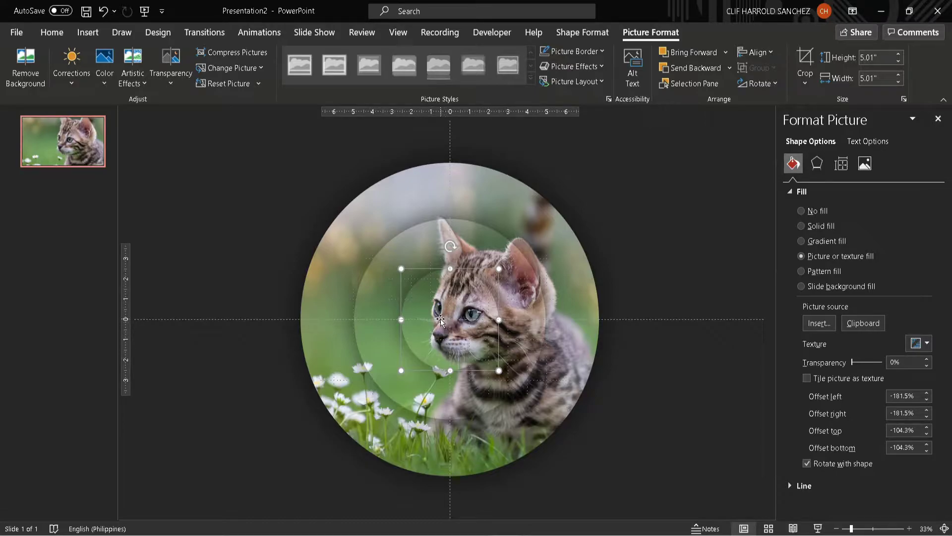
- Add a Spin emphasis animation to the innermost circle
click(246, 34)
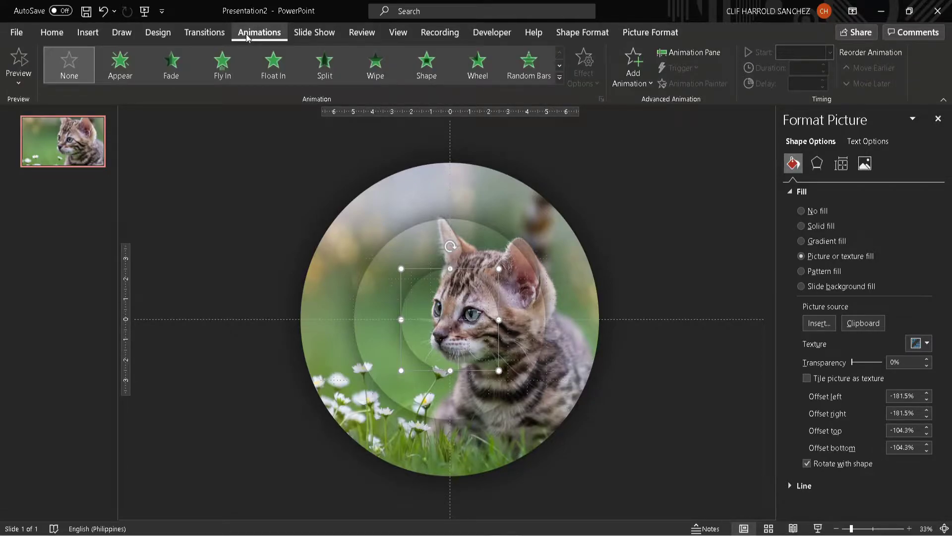
click(631, 87)
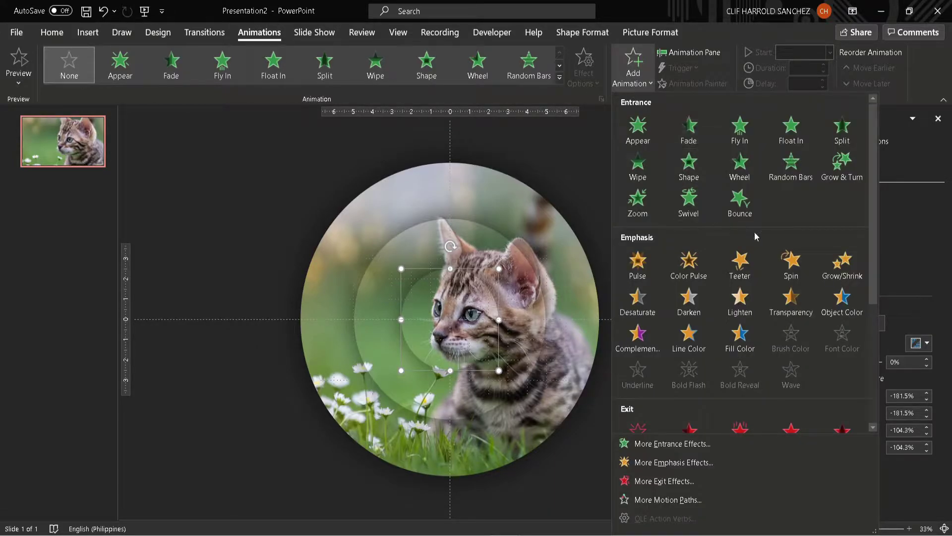
click(804, 264)
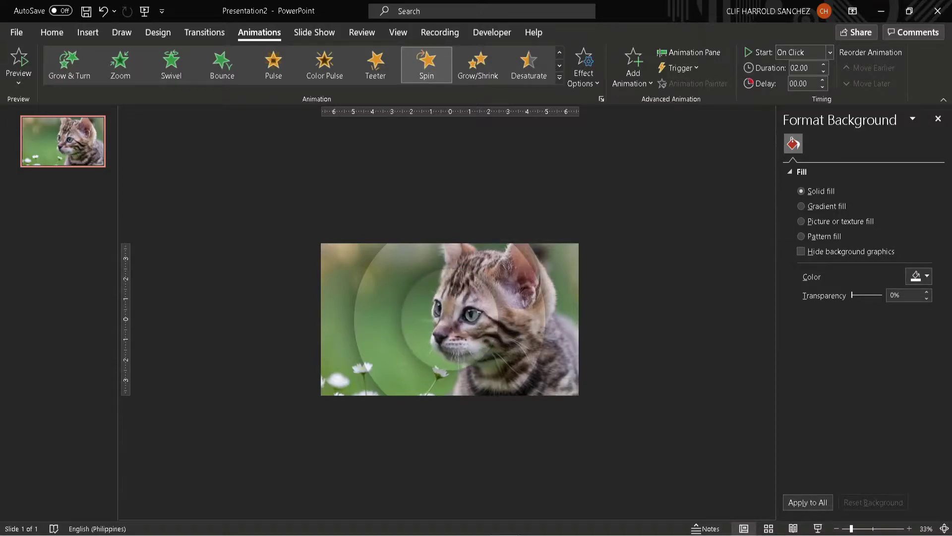
- Set the innermost circle's Spin animation to a 0.80-second duration, starting With Previous with no delay
click(813, 67)
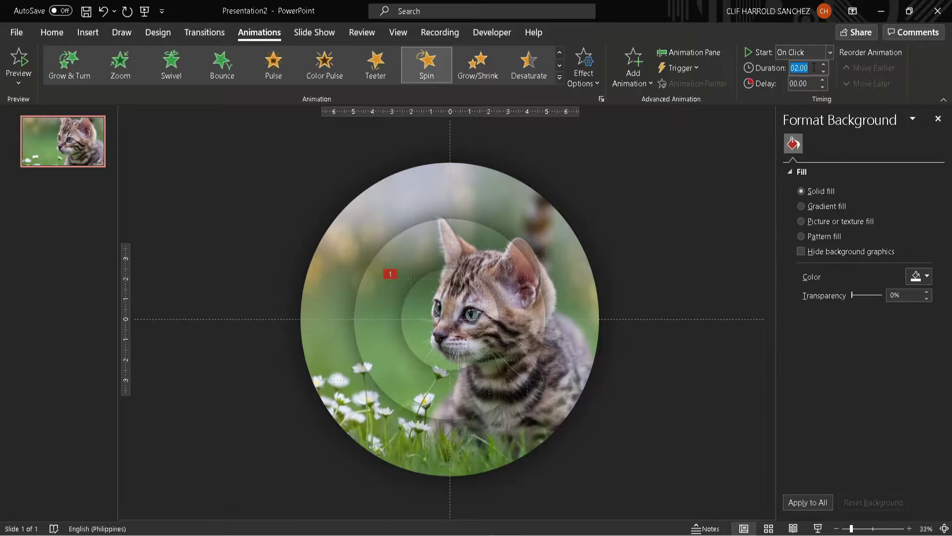
key(BackSpace)
key(Return)
click(830, 52)
click(813, 84)
double_click(813, 84)
- Set the innermost circle's Spin effect to a 0.25-second smooth start and a 0.25-second smooth end
click(689, 52)
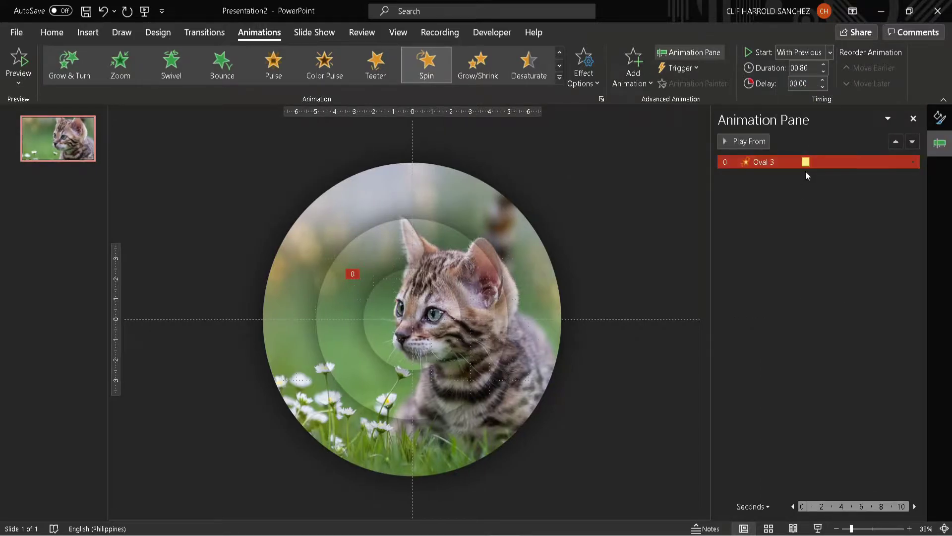
click(912, 163)
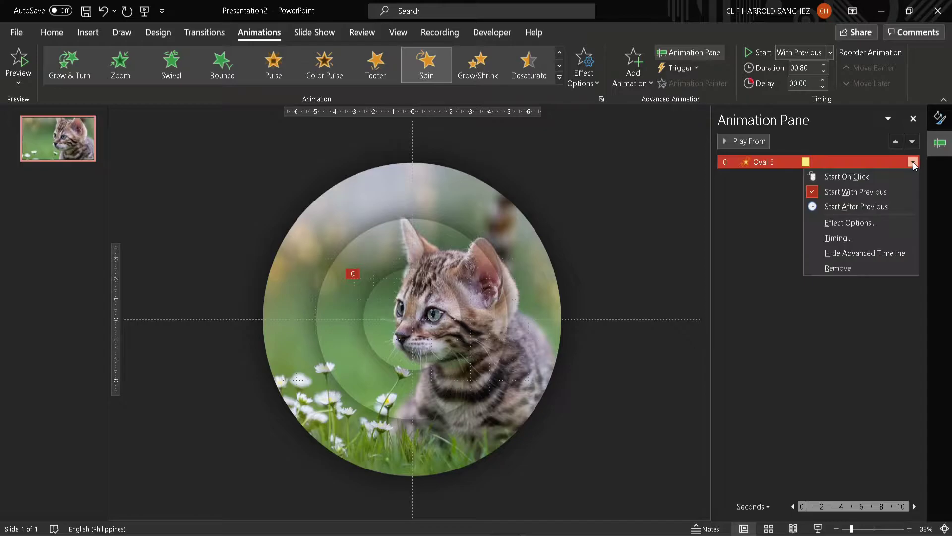
click(838, 227)
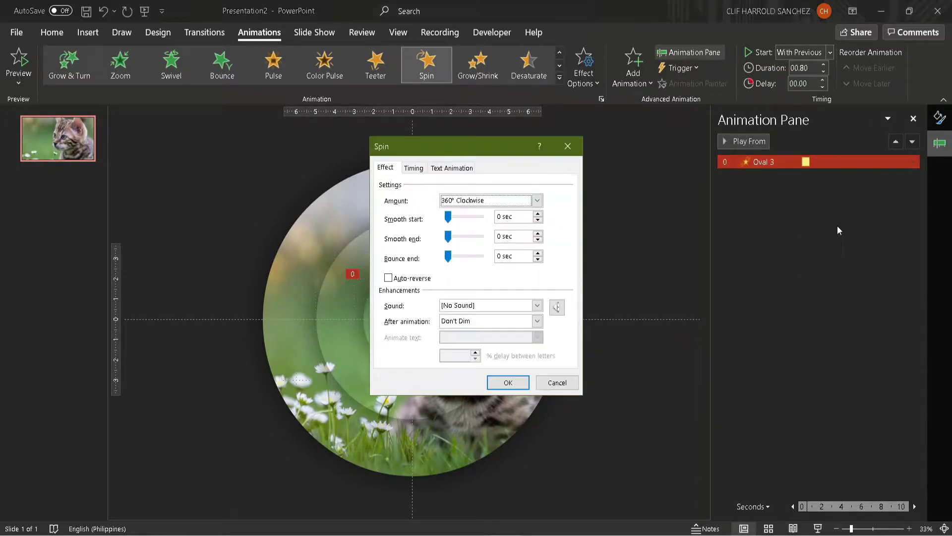
click(501, 216)
key(BackSpace)
text(25)
key(ctrl+a)
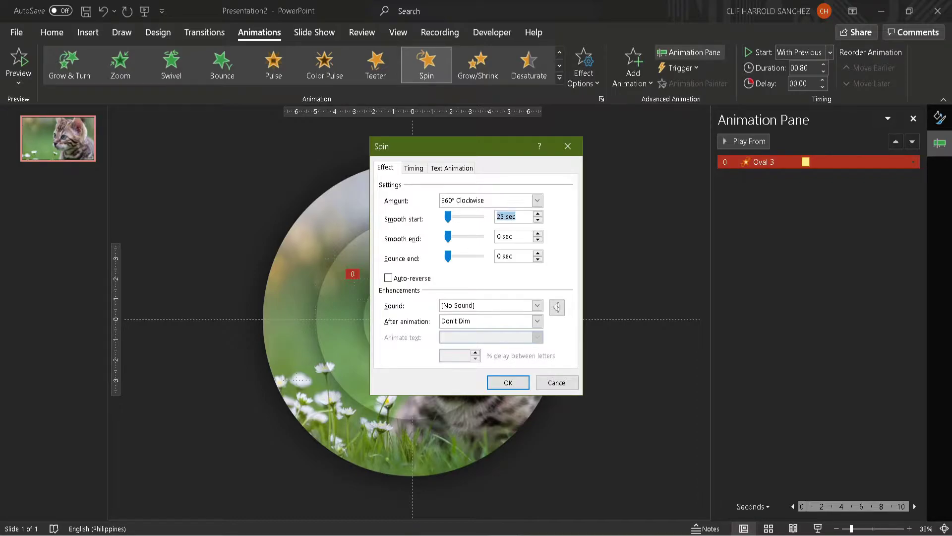
click(497, 235)
text(25)
click(498, 217)
text(0.)
click(496, 237)
text(0.)
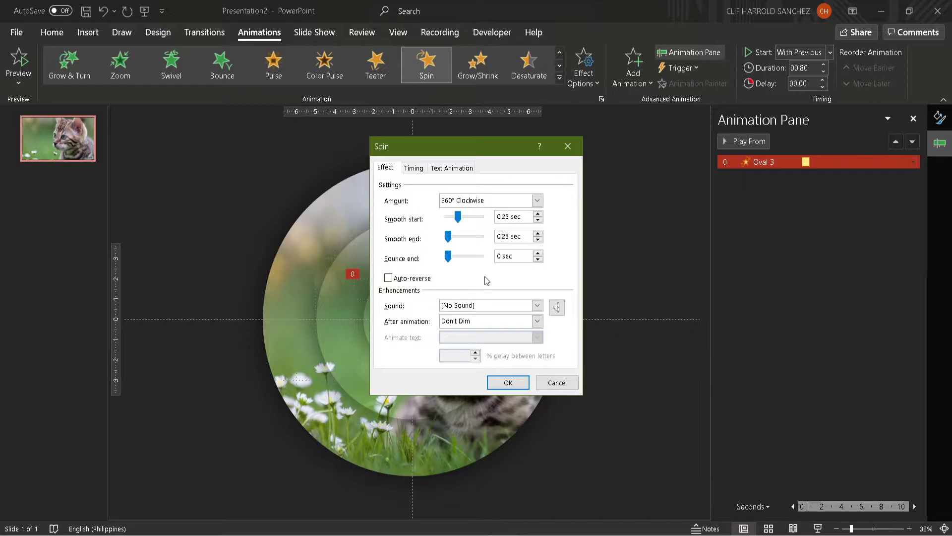
click(508, 382)
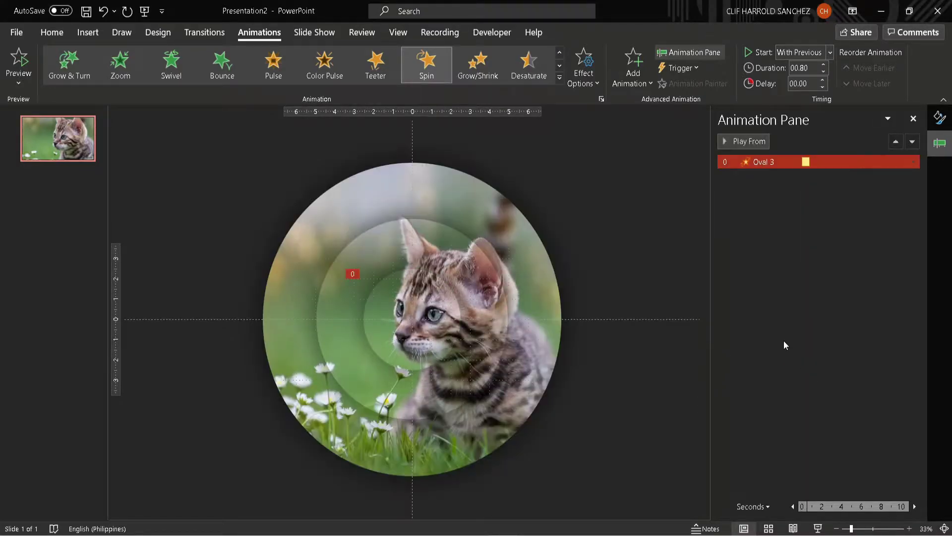
- Copy the innermost circle's Spin animation to the middle and outermost circles with Animation Painter
click(402, 328)
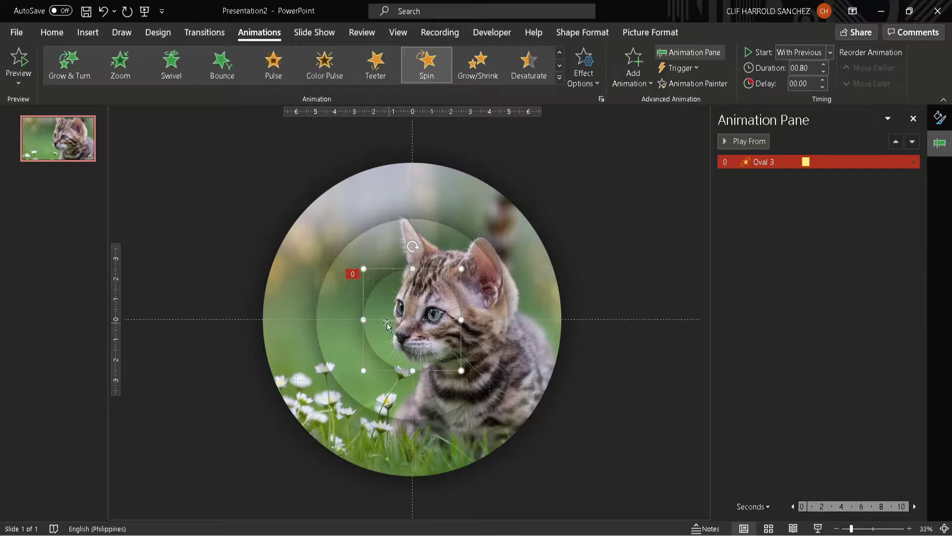
click(682, 84)
click(327, 293)
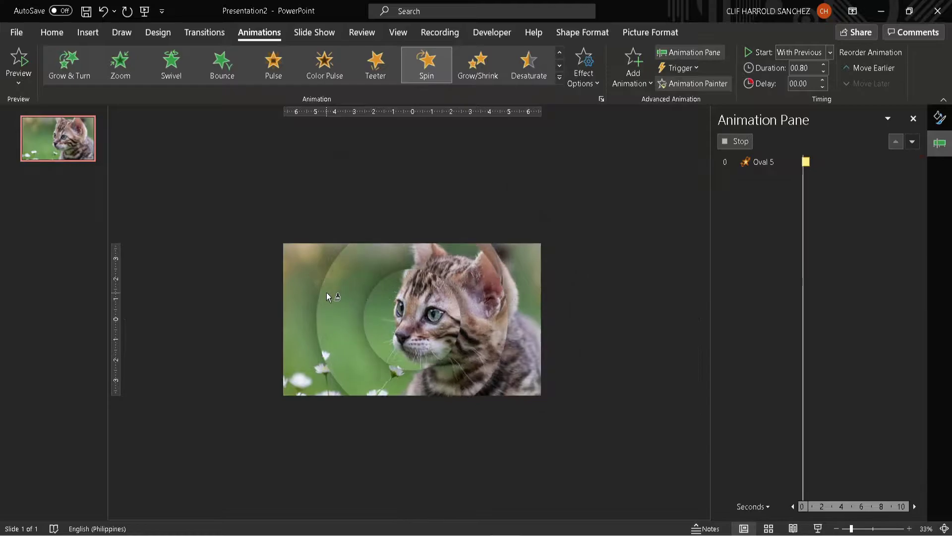
click(289, 301)
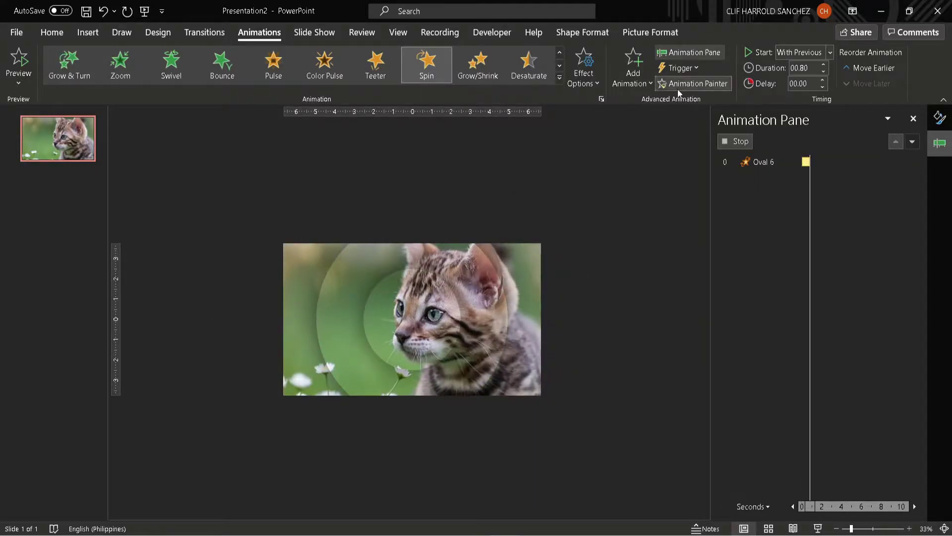
- Set the delay of the middle circle's Spin animation to 0.20 seconds
shift+click(854, 180)
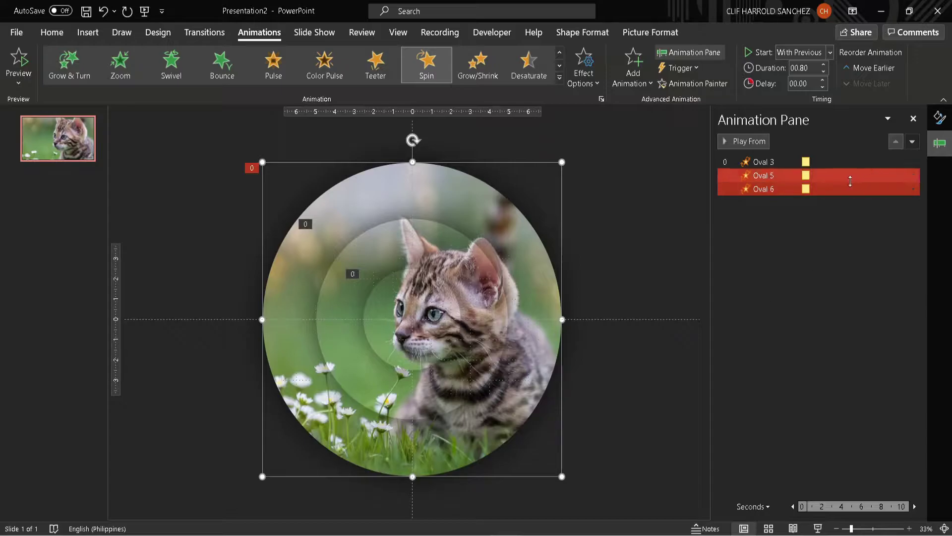
click(845, 174)
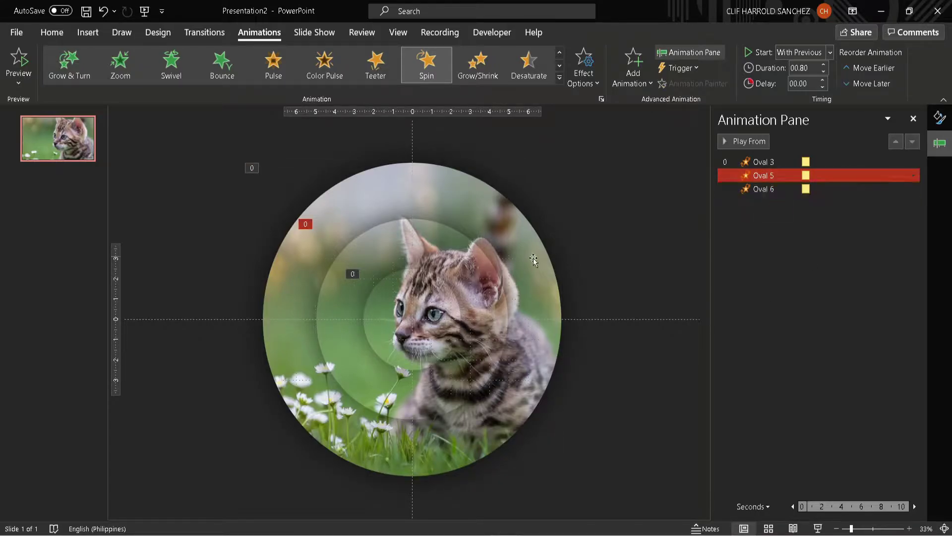
click(816, 84)
click(811, 83)
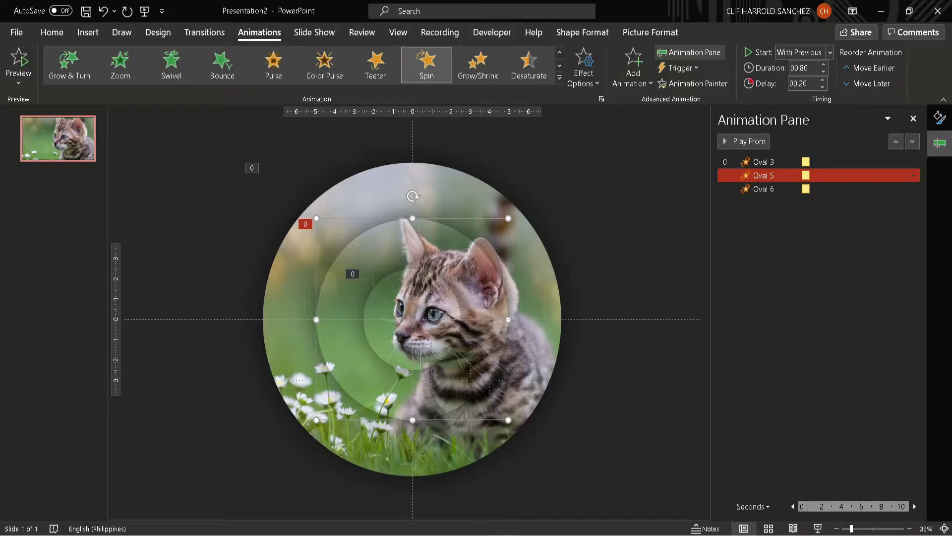
- Set the delay of the outermost circle's Spin animation to 0.4 seconds
click(824, 189)
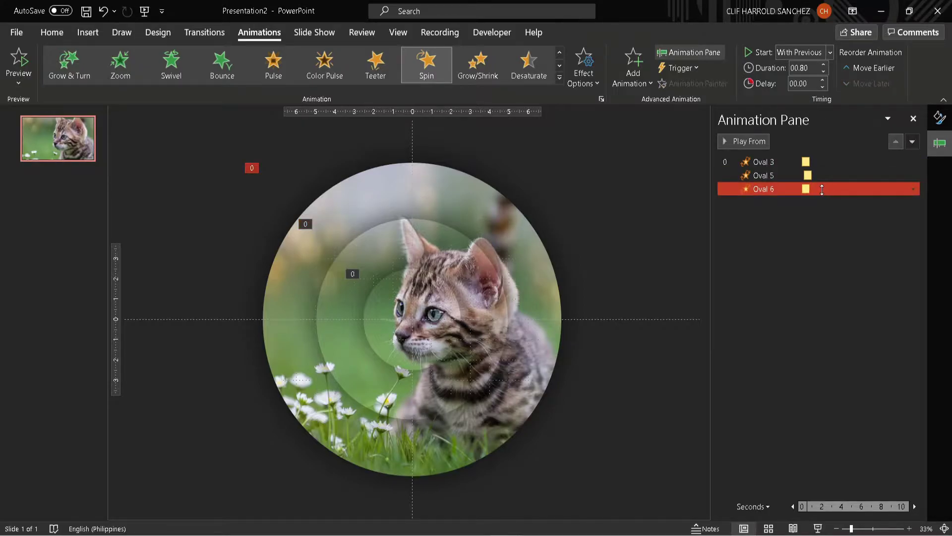
click(816, 83)
click(815, 82)
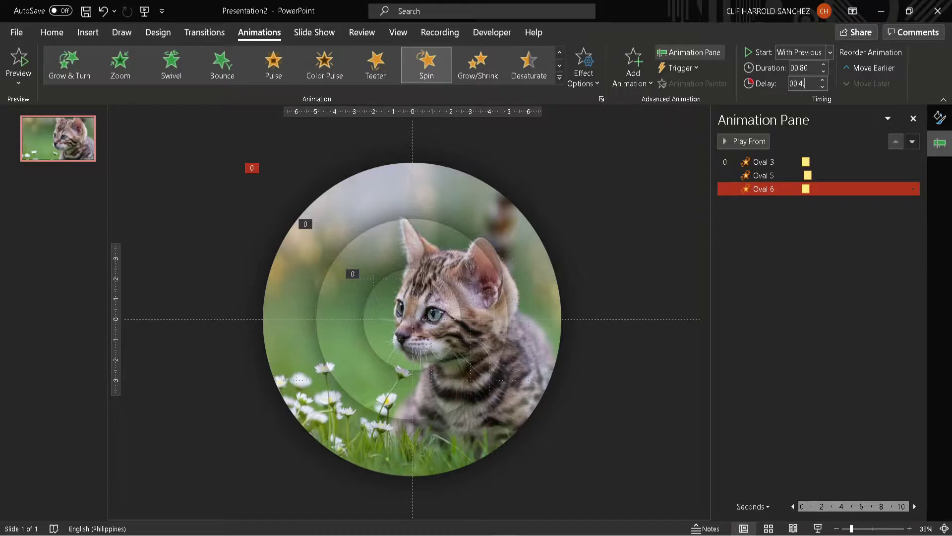
key(Return)
click(818, 347)
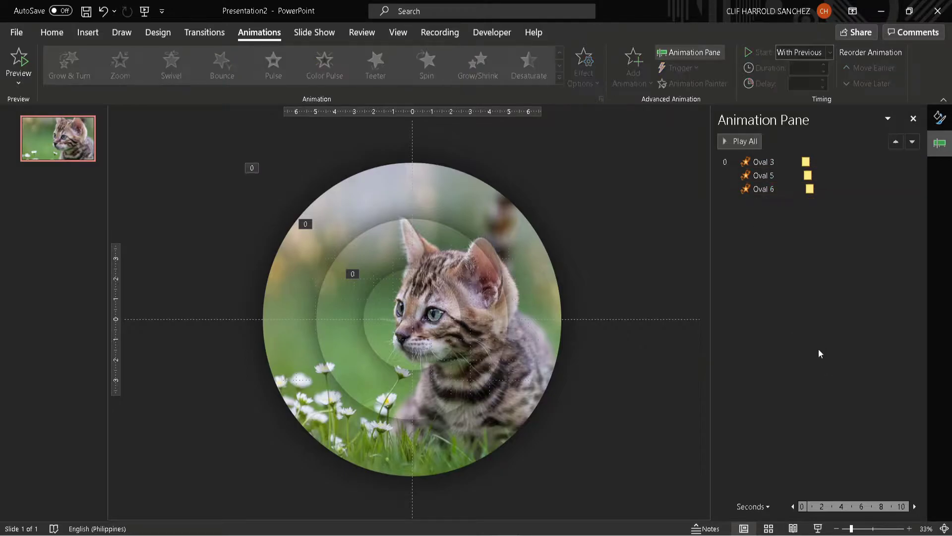
- Play back all the circle animations and duplicate the slide
click(739, 143)
click(744, 142)
right_click(49, 132)
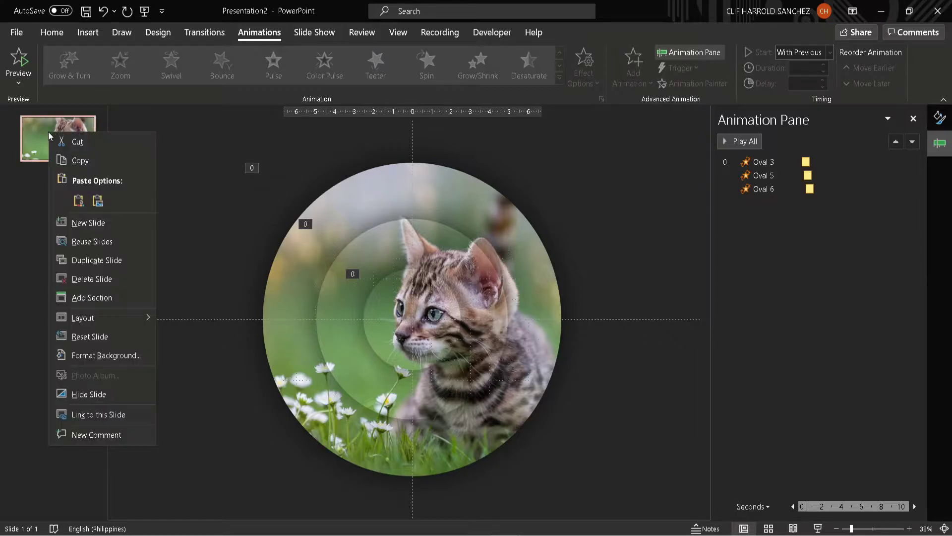
click(97, 261)
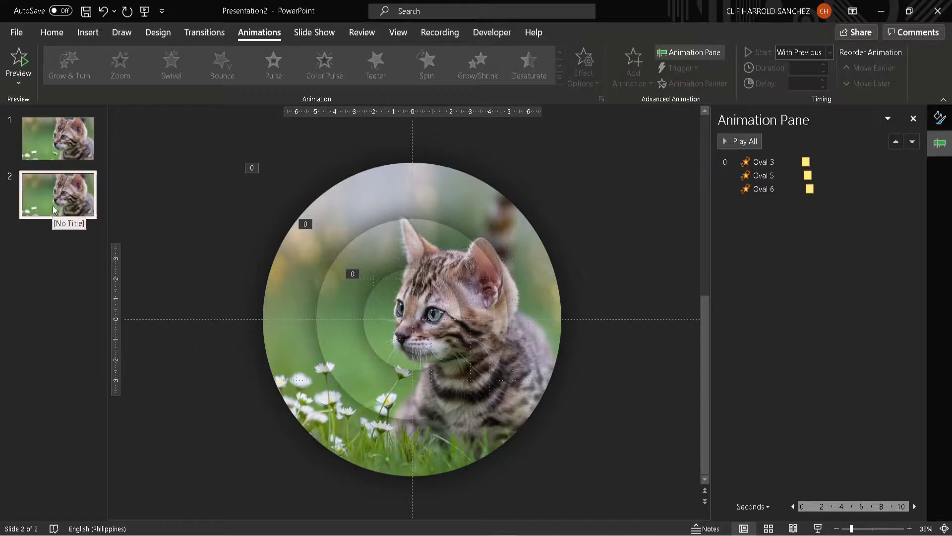
- Replace the innermost circle's picture fill on slide 2 with the stock image of a tiger resting on a rock, searching for "TIGER"
click(408, 321)
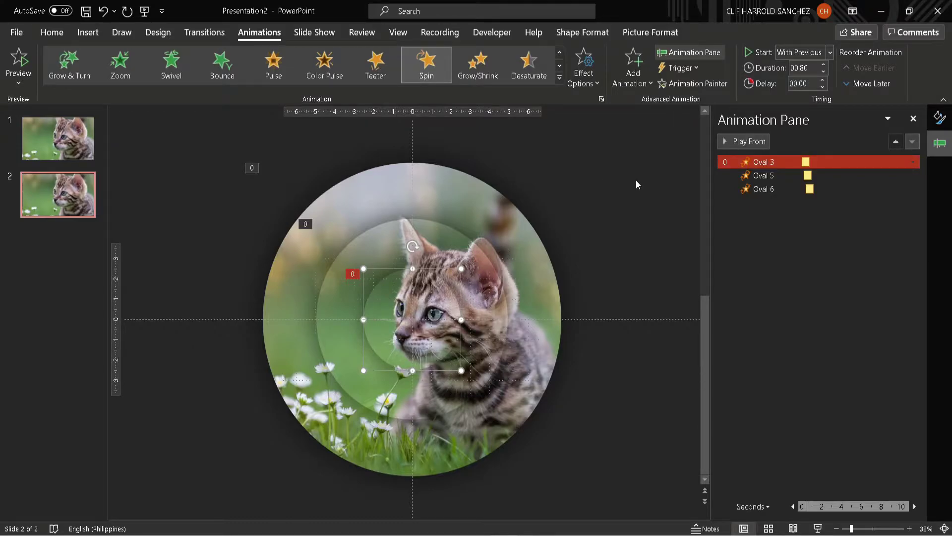
right_click(407, 316)
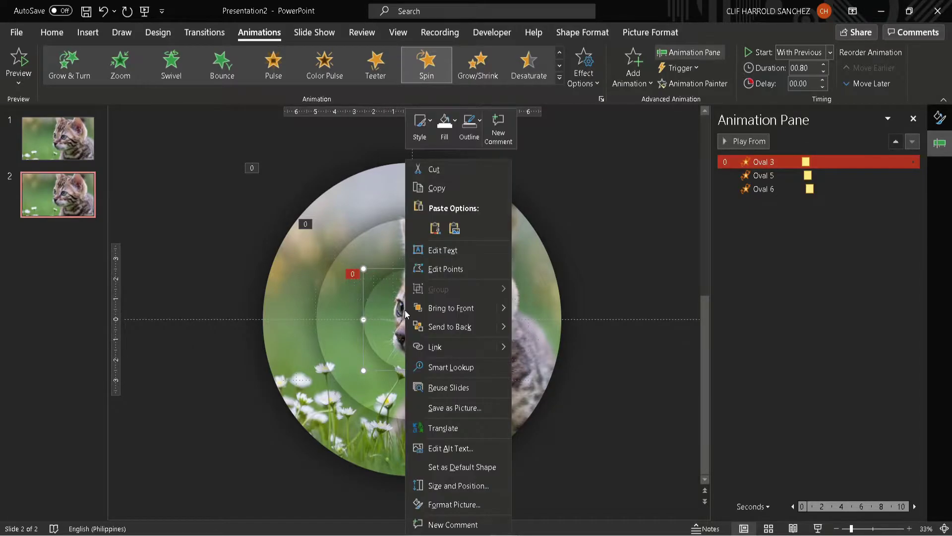
click(436, 504)
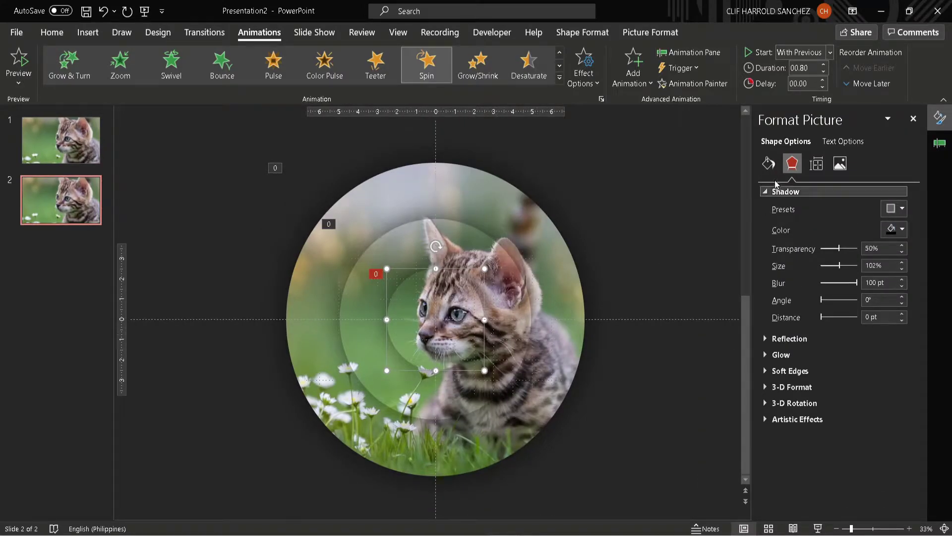
click(767, 166)
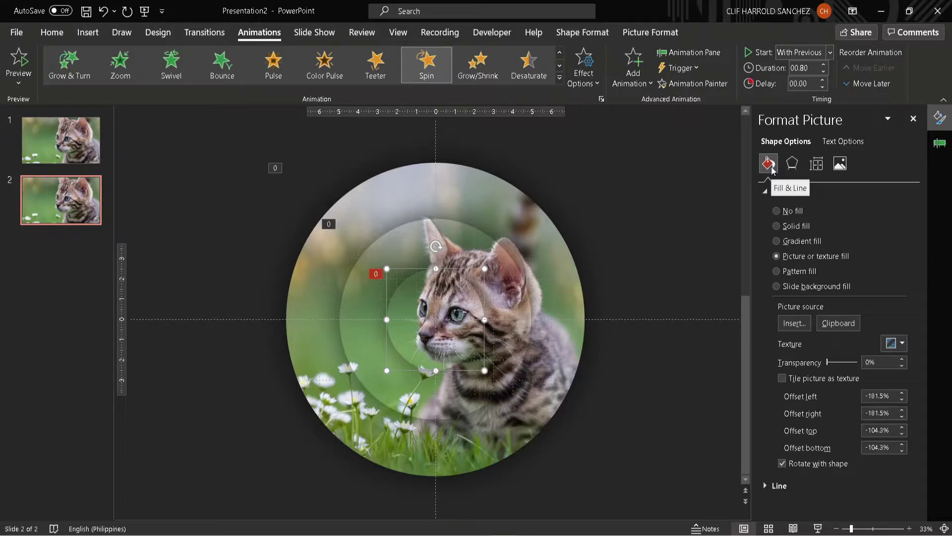
click(793, 325)
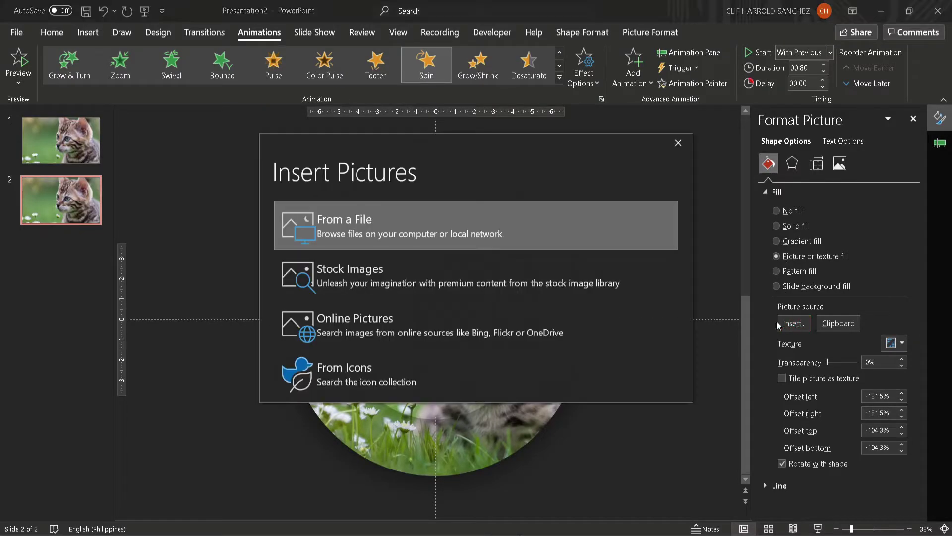
click(366, 283)
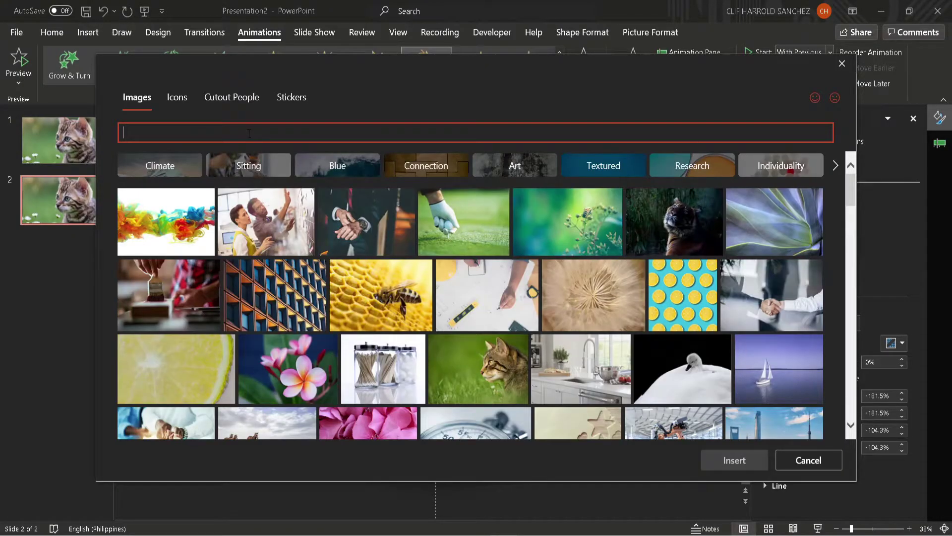
text(TIGER)
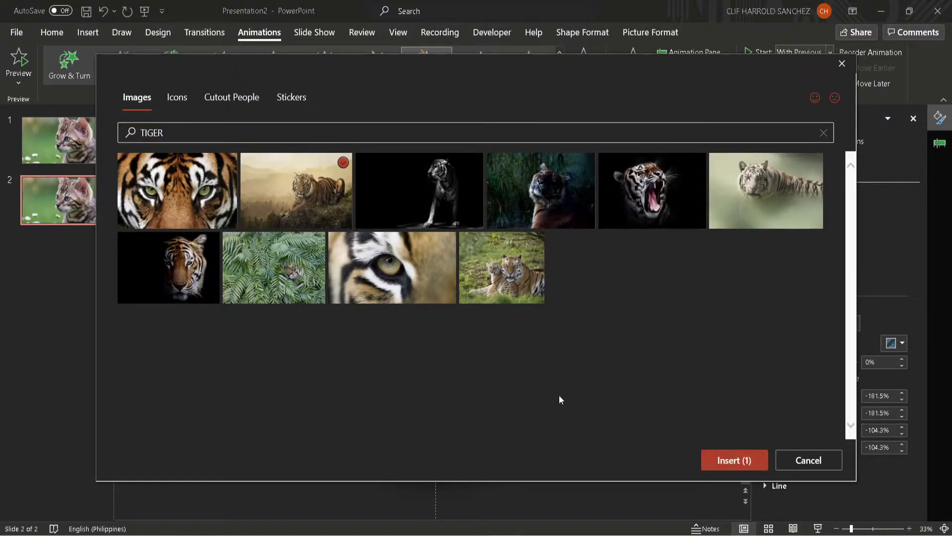
click(743, 463)
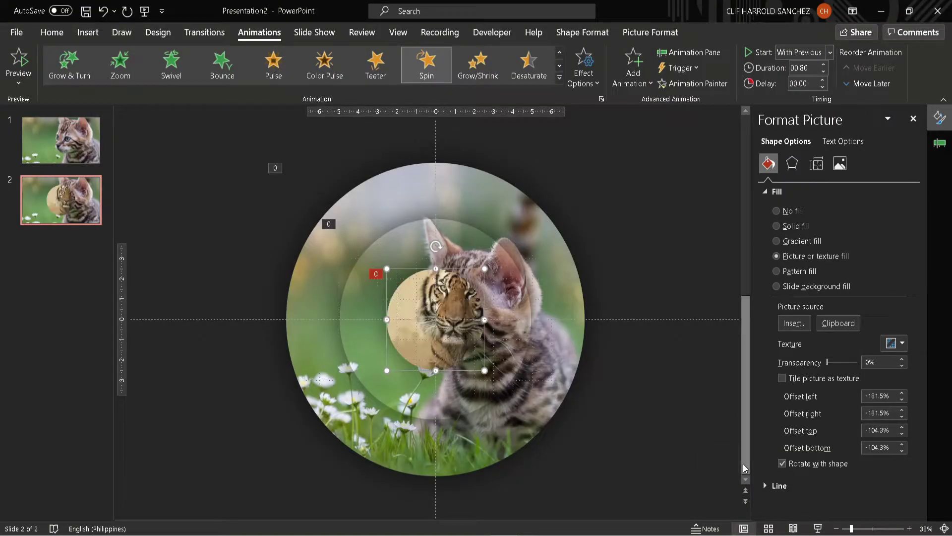
- Copy the innermost circle's tiger picture fill to the middle and outermost circles with Format Painter
click(52, 33)
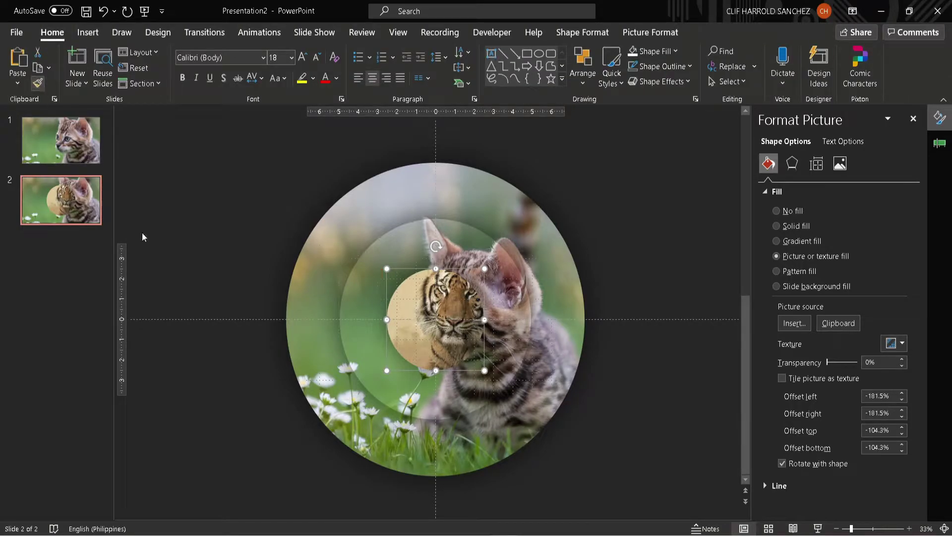
click(362, 307)
click(307, 312)
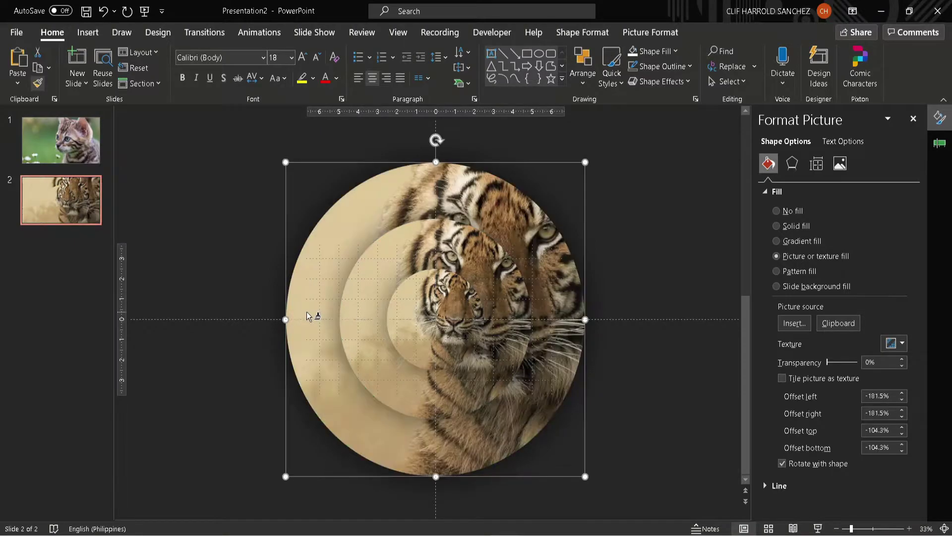
click(38, 82)
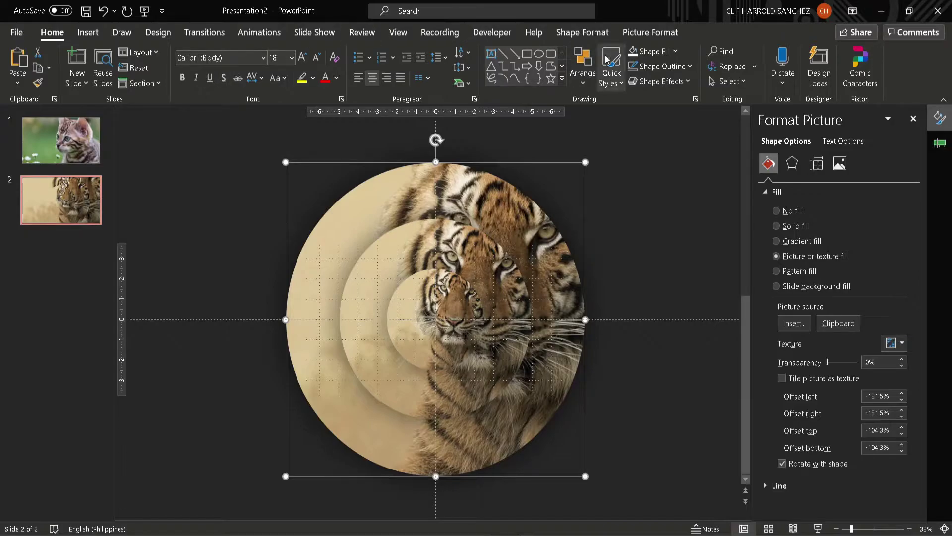
- Crop the outermost circle's tiger picture with Fill
click(671, 33)
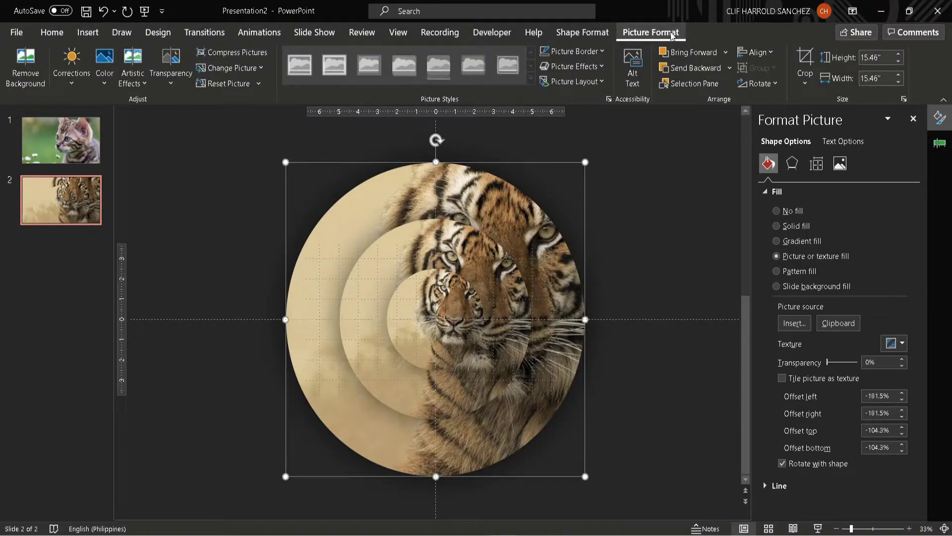
click(802, 79)
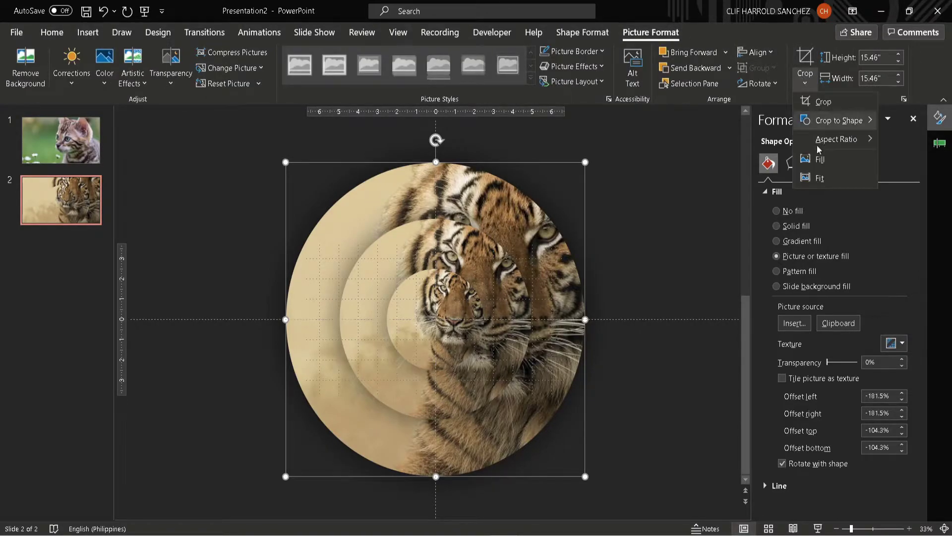
click(826, 162)
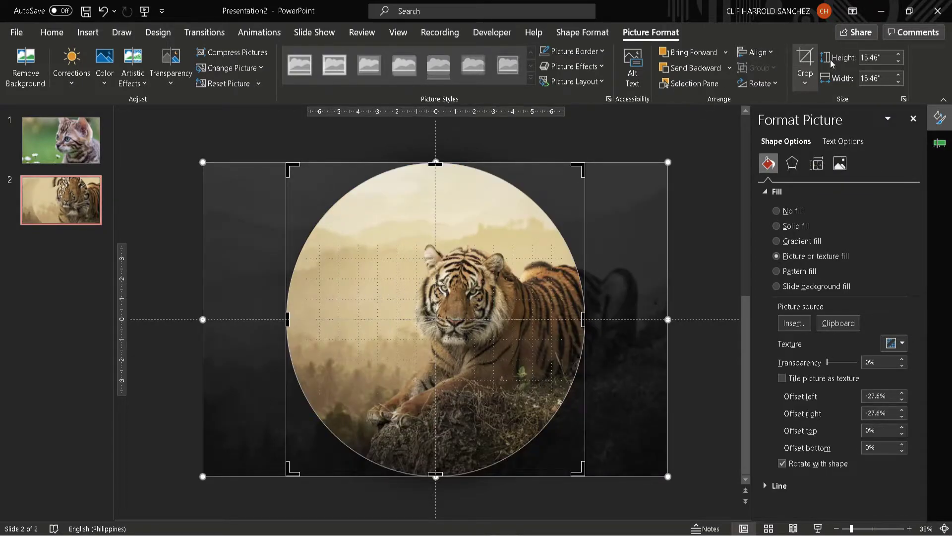
click(804, 62)
- Crop the middle circle's tiger picture with Fill and enlarge it to match the size and position of the outermost circle's picture
click(386, 273)
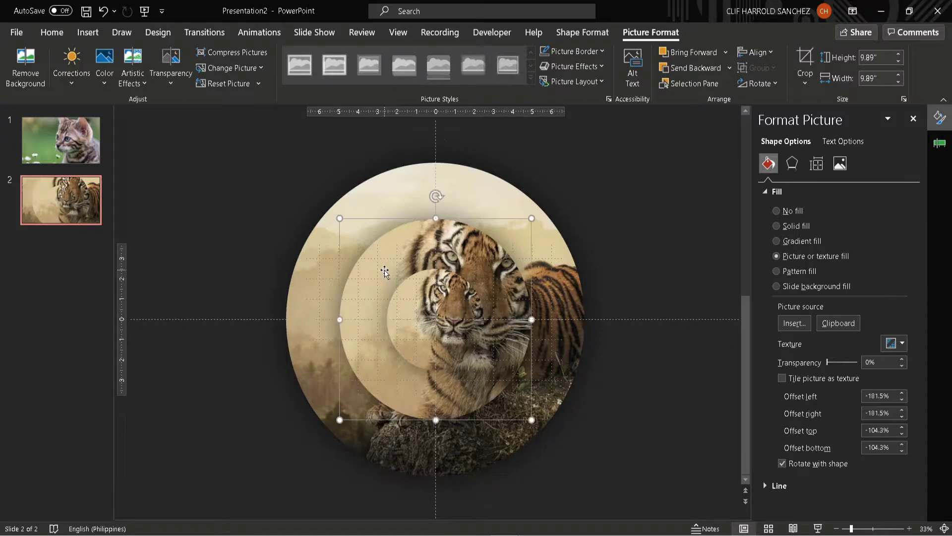
click(804, 88)
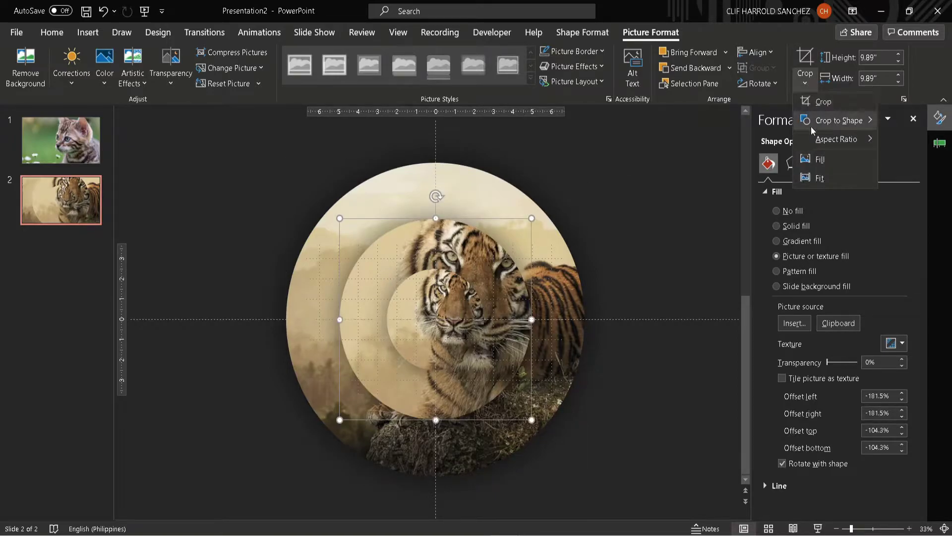
click(812, 162)
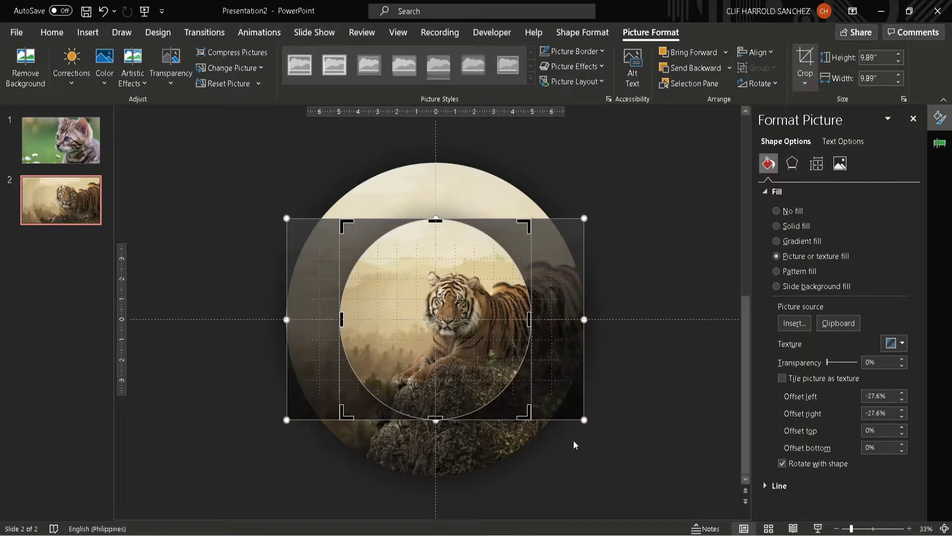
drag(584, 419, 667, 476)
drag(288, 219, 202, 173)
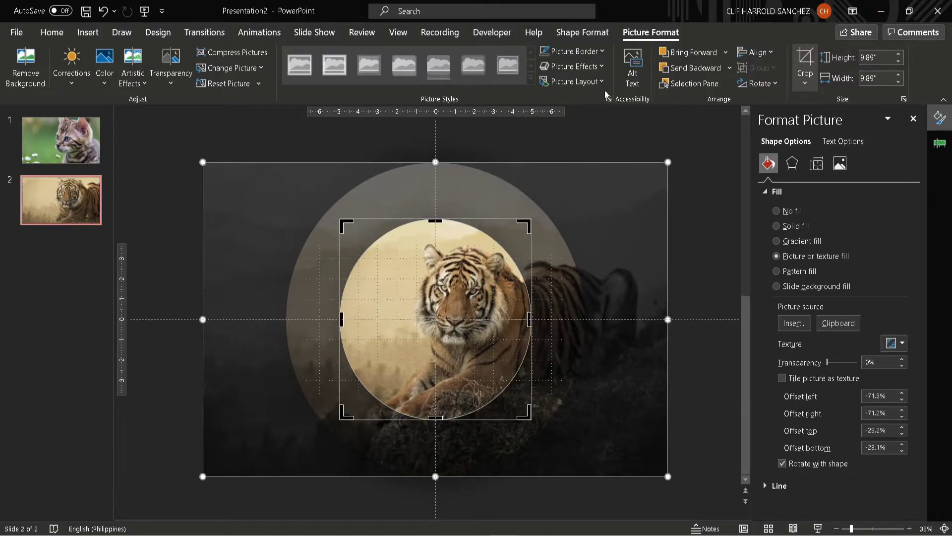
- Crop the innermost circle's tiger picture with Fill and enlarge it to match the size and position of the outermost circle's picture
click(804, 62)
click(419, 319)
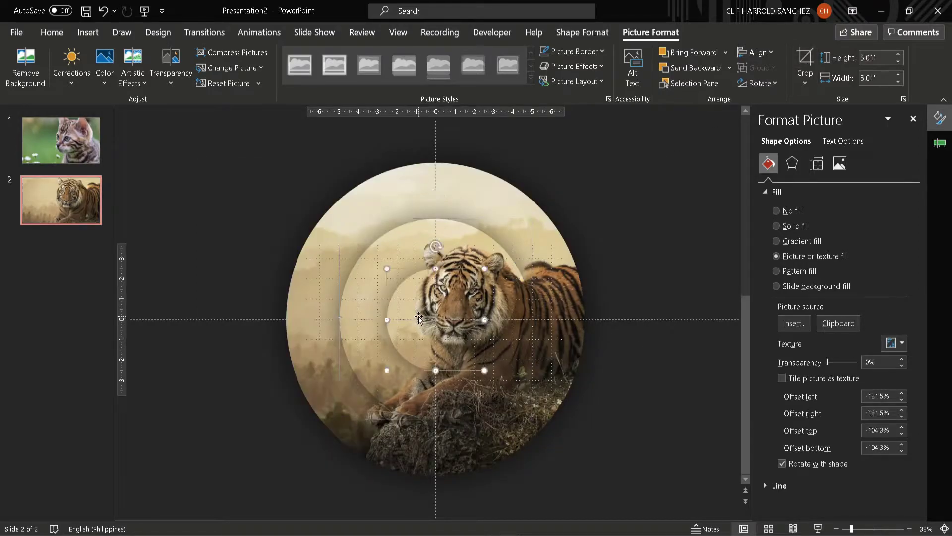
click(805, 86)
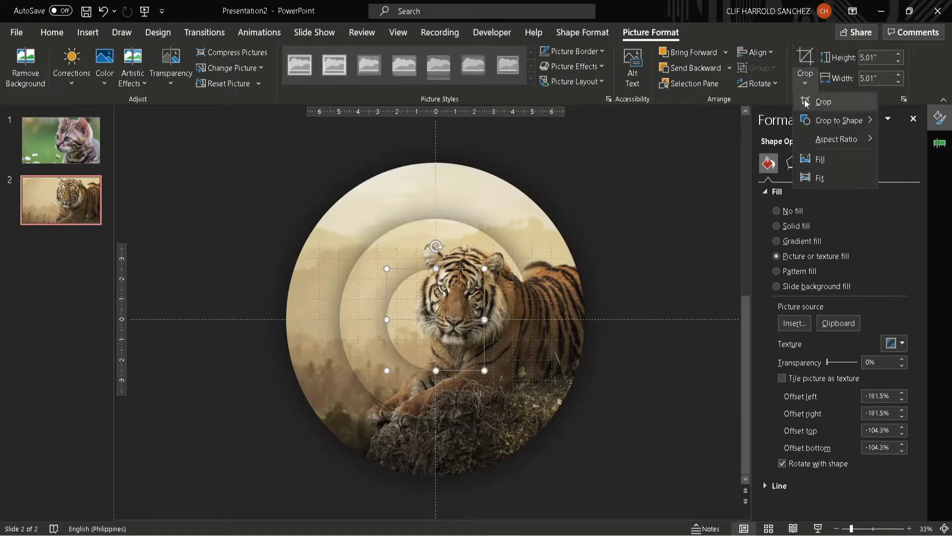
click(821, 160)
drag(511, 370, 644, 480)
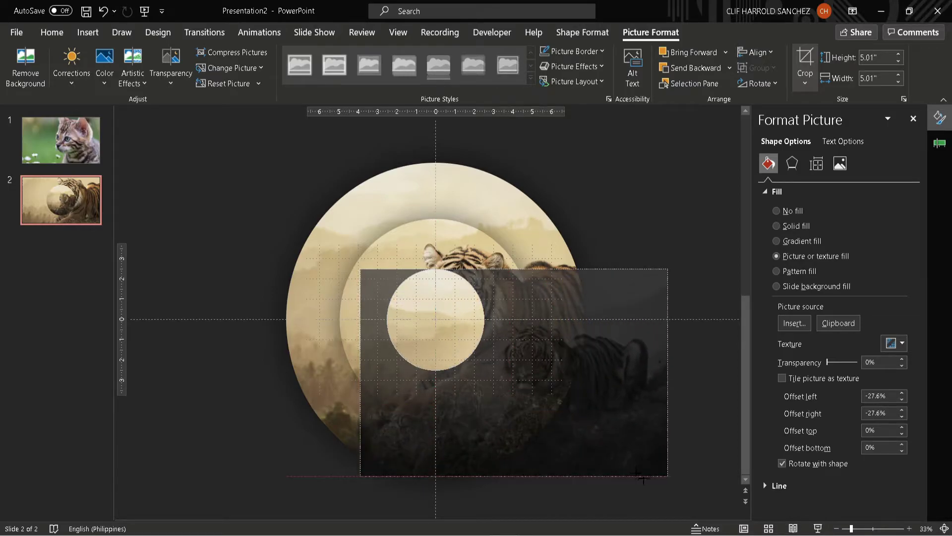
drag(360, 269, 203, 203)
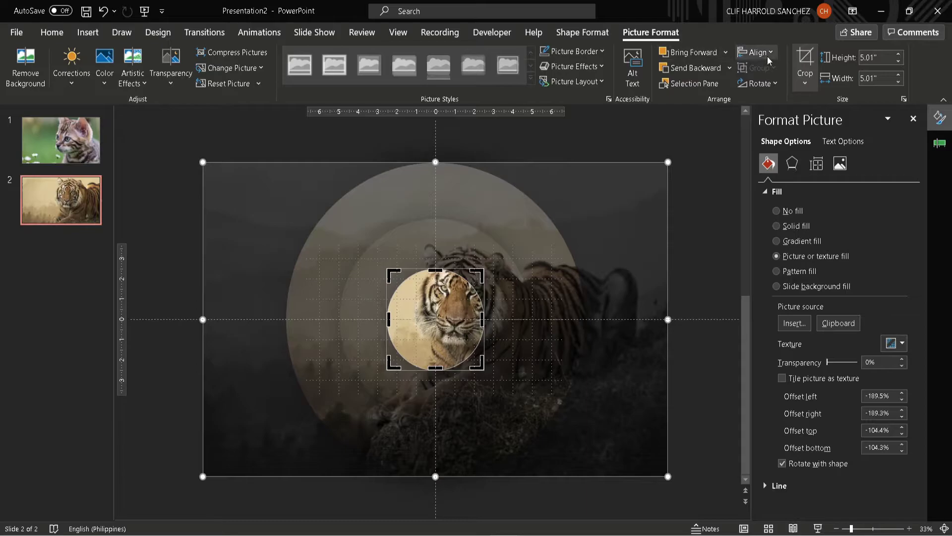
click(805, 62)
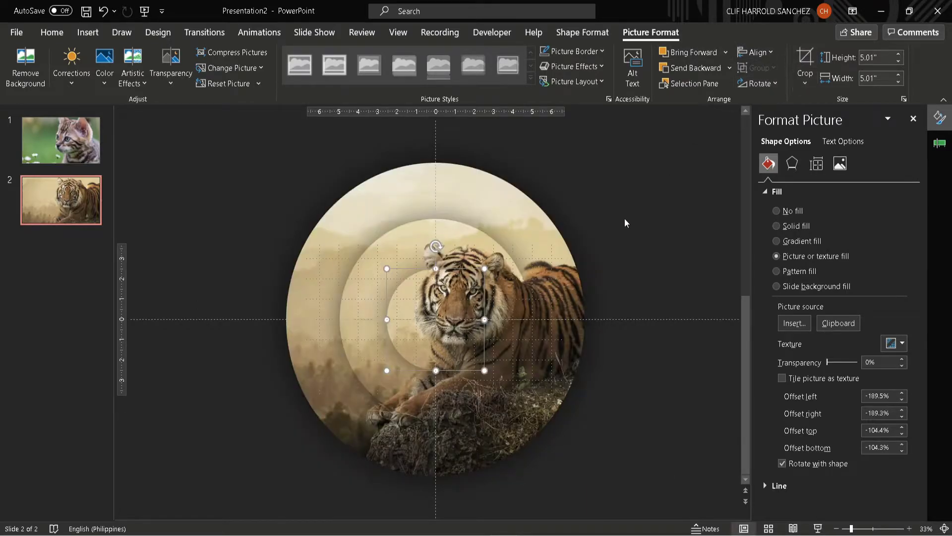
- Preview all the ring animations on slide 2
click(675, 208)
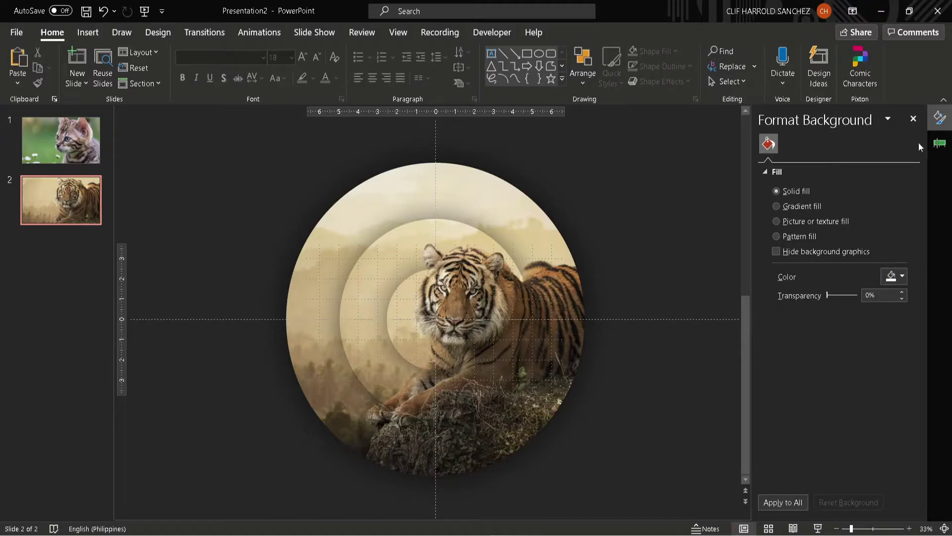
click(939, 144)
click(745, 141)
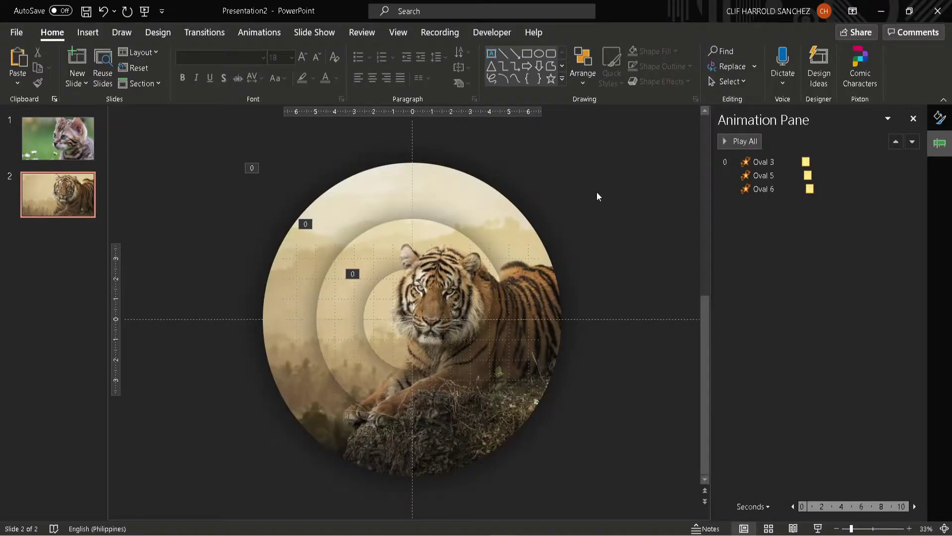
- Copy all three tiger circles from slide 2 and switch to slide 1
key(ctrl+a)
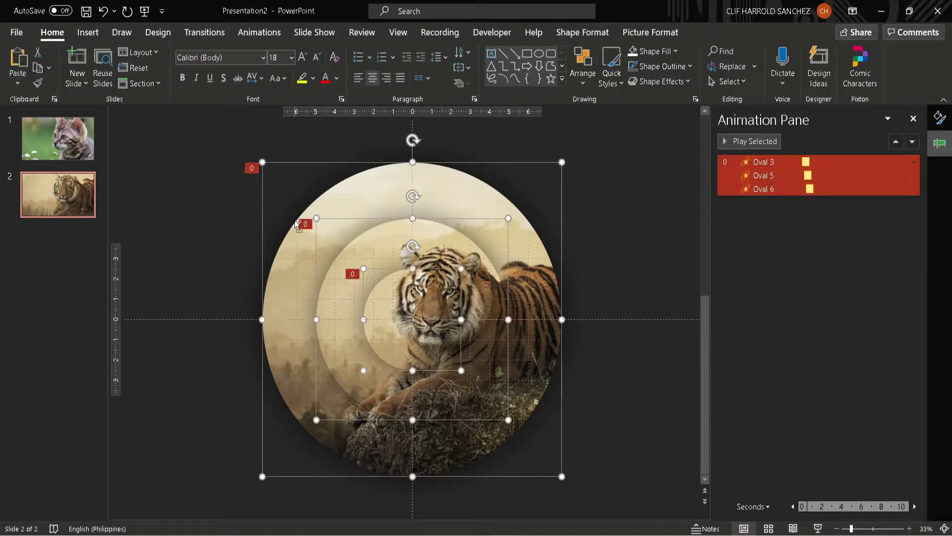
right_click(348, 209)
click(385, 237)
click(57, 147)
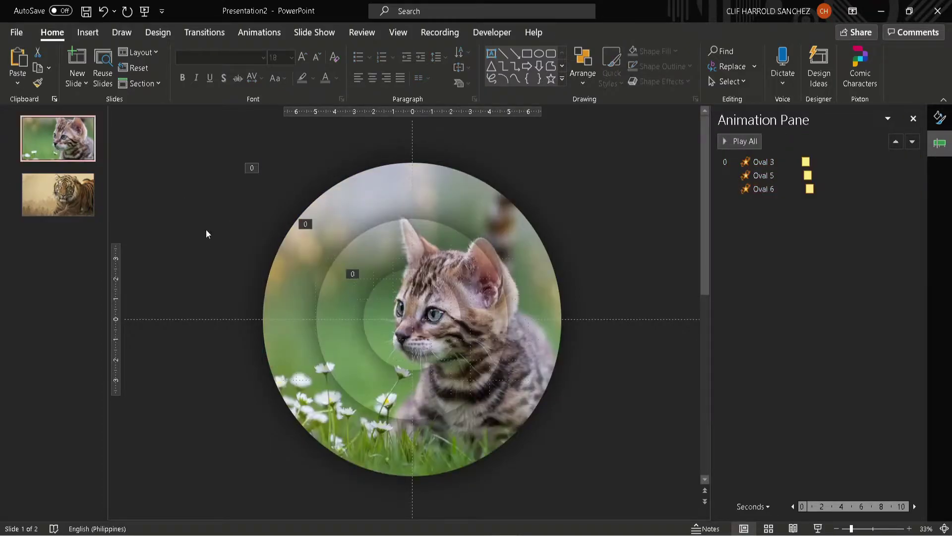
key(ctrl+v)
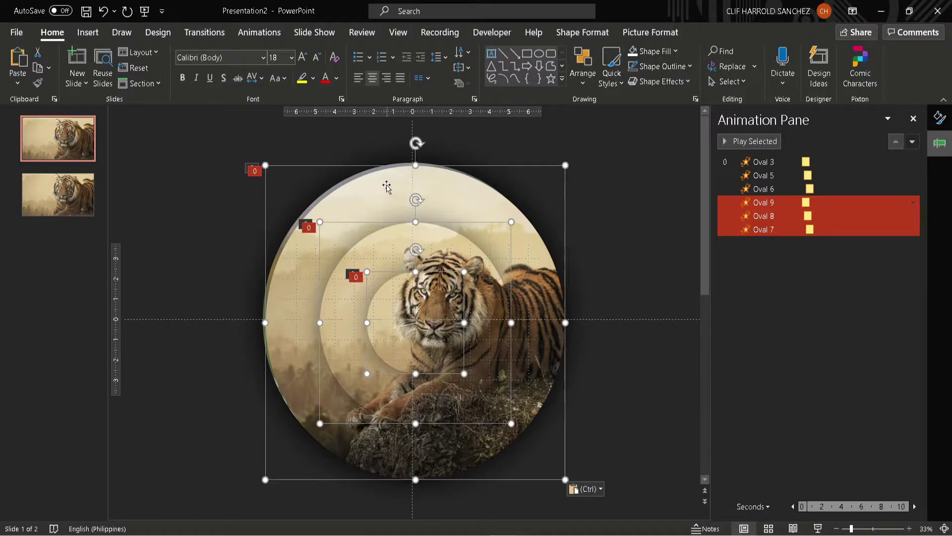
click(206, 132)
drag(166, 123, 557, 207)
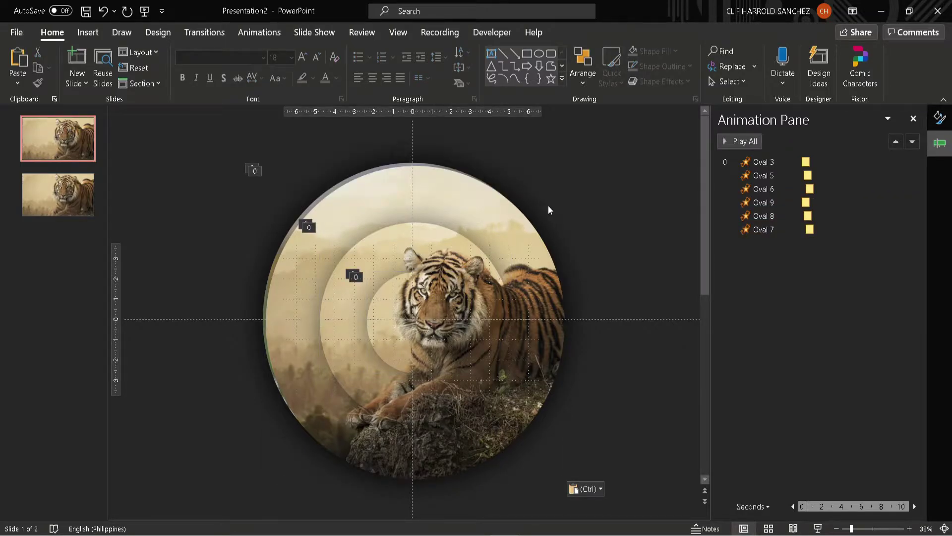
key(Delete)
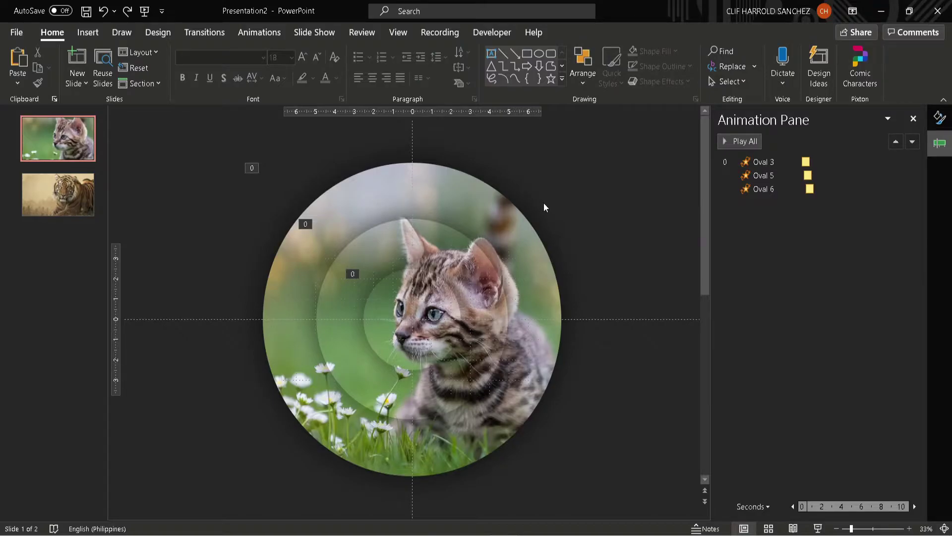
- Paste the three copied tiger circles onto slide 1 and send them to the back, behind the kitten circles
key(ctrl+v)
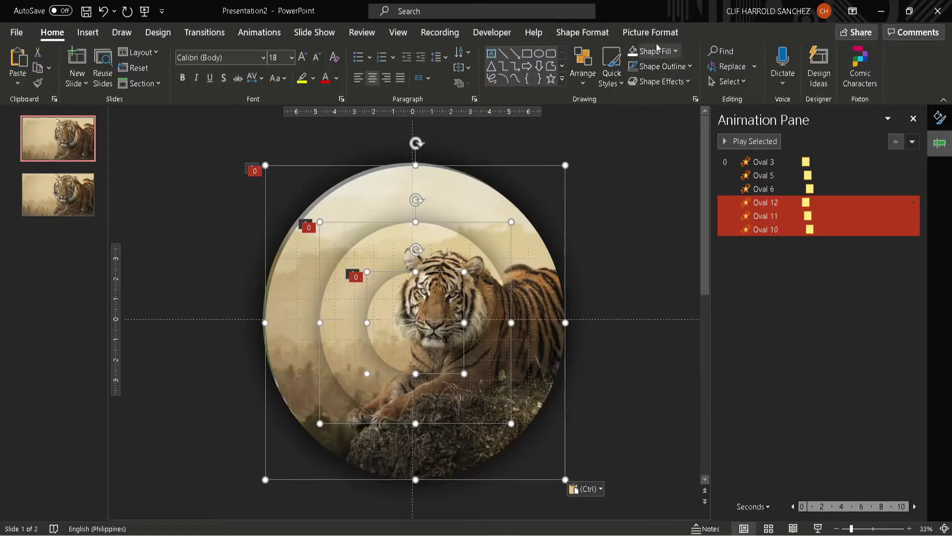
click(651, 33)
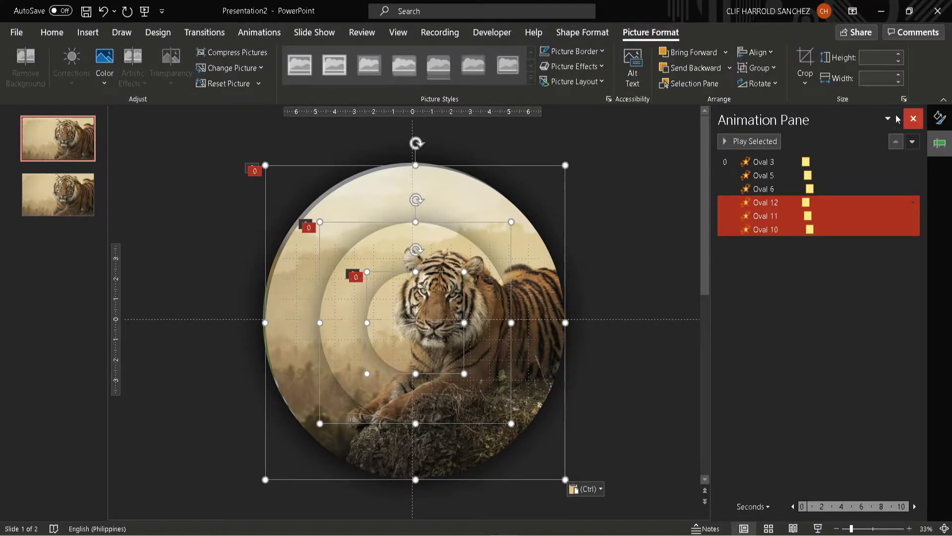
click(729, 68)
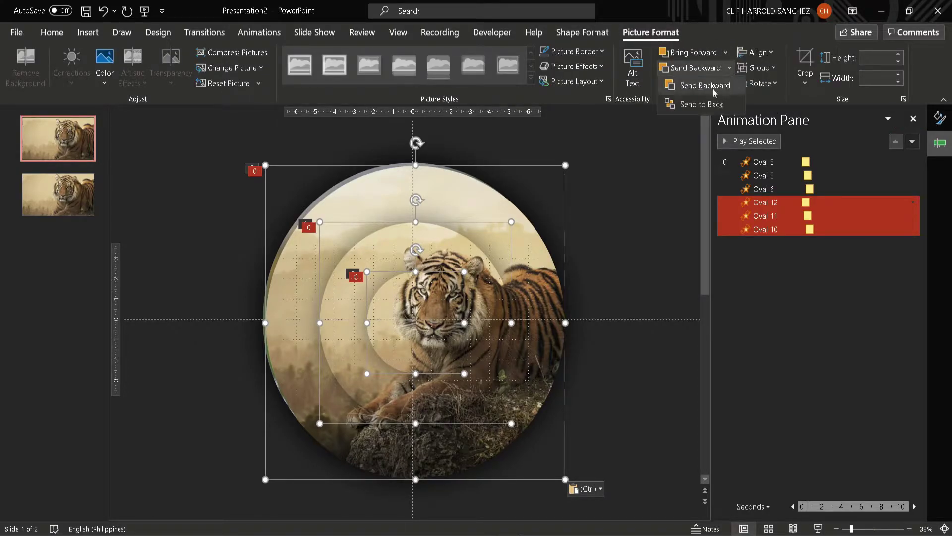
click(684, 106)
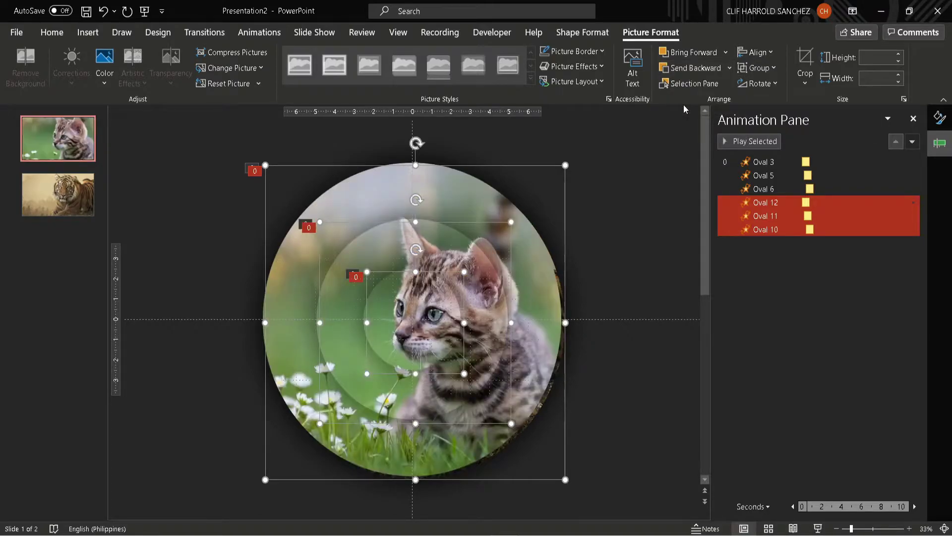
click(197, 170)
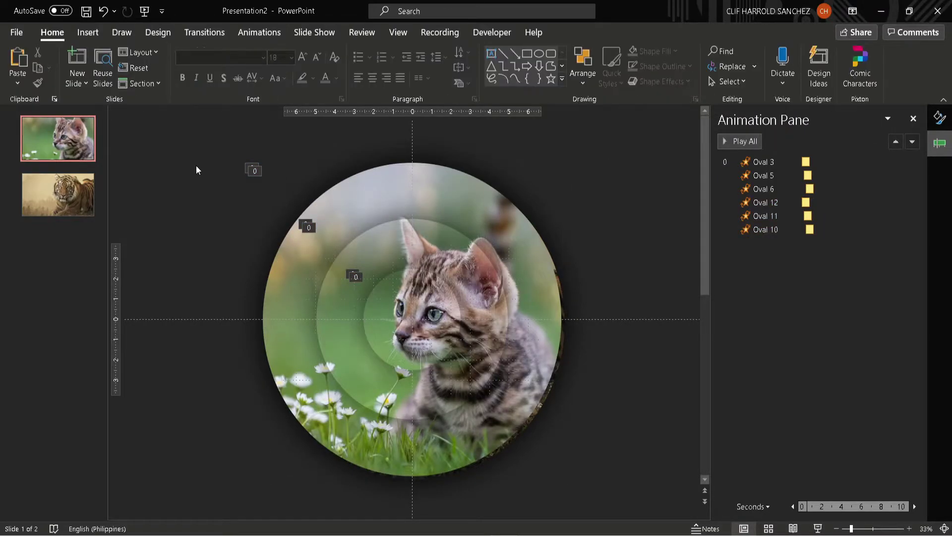
- Align all six circles on slide 1 to each other with Align Center and Align Middle, and preview the slide's animations
key(ctrl+a)
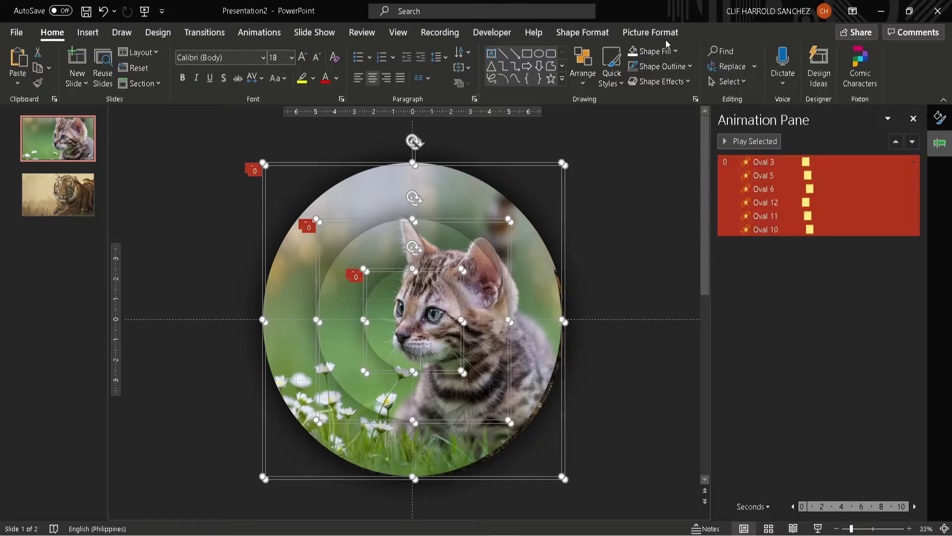
click(650, 33)
click(755, 52)
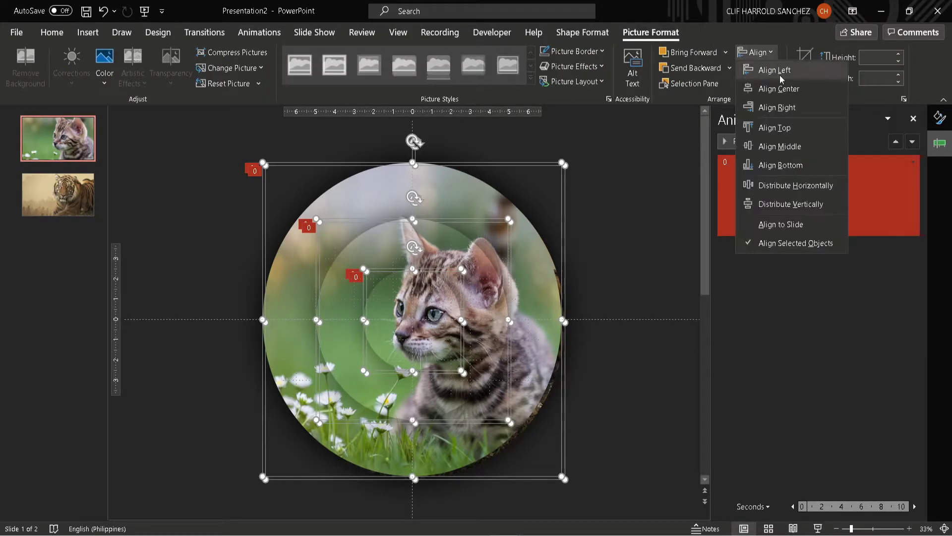
click(780, 91)
click(755, 53)
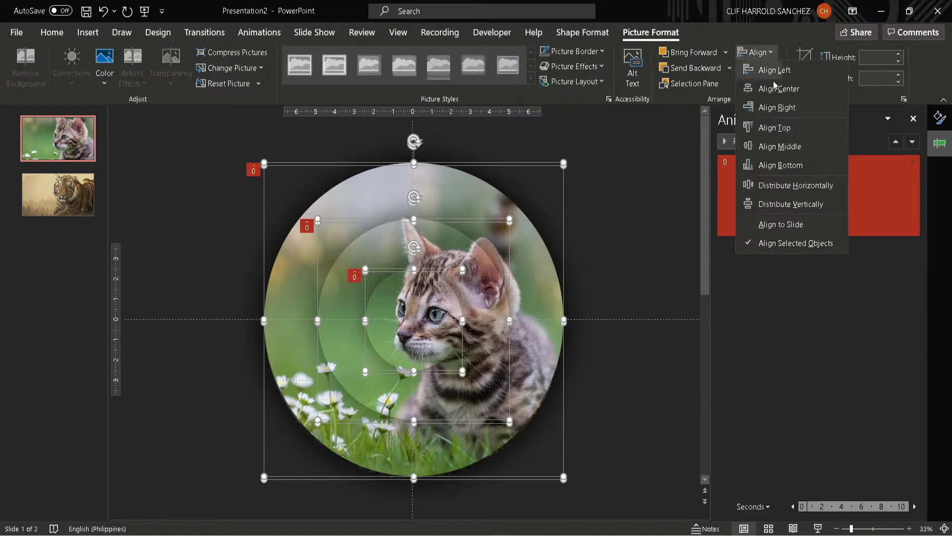
click(786, 147)
click(633, 215)
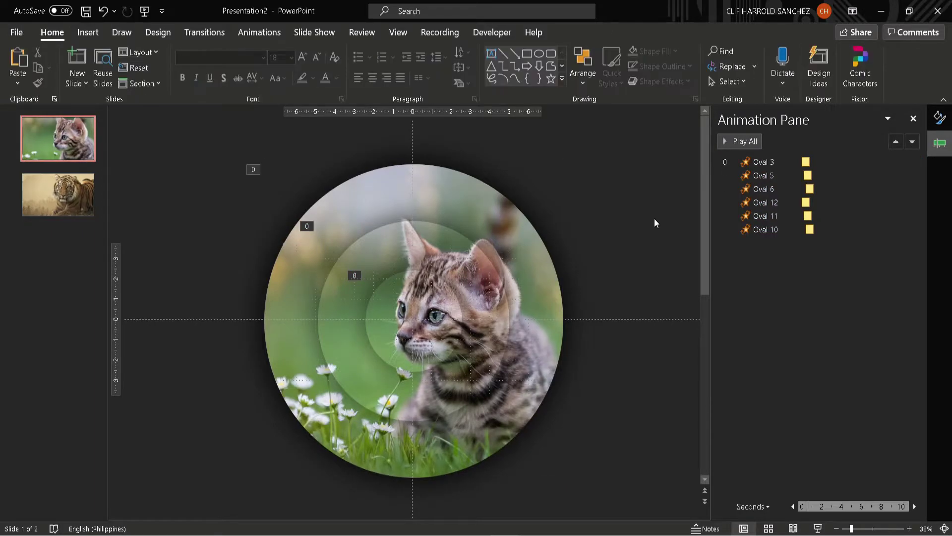
click(735, 141)
- Show the slide's object list for selection and rename the innermost kitten circle as CENTER TOP
click(417, 345)
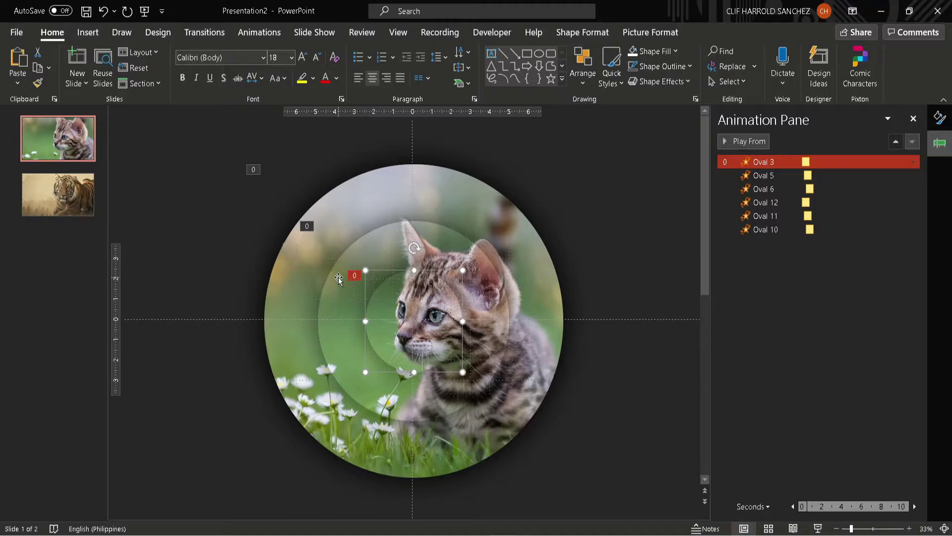
click(585, 79)
click(609, 331)
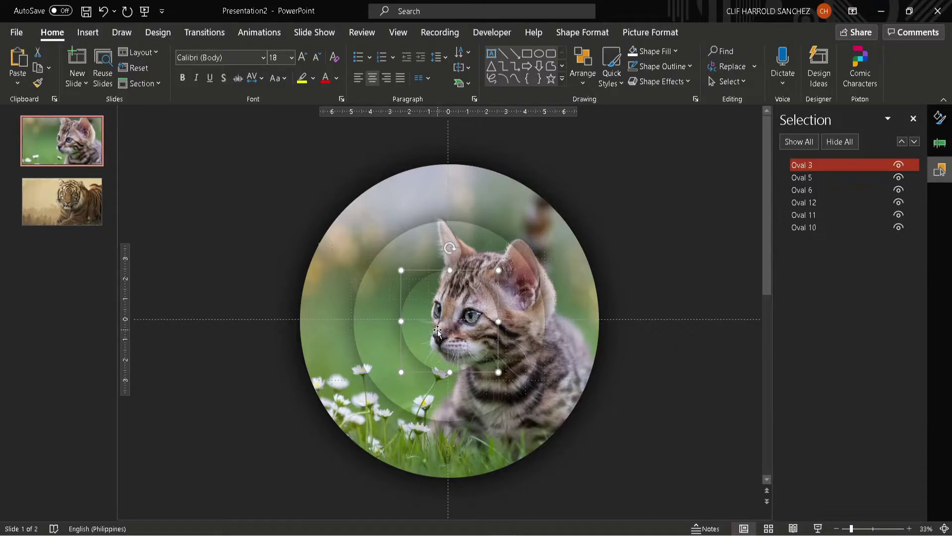
ctrl+click(842, 178)
click(804, 168)
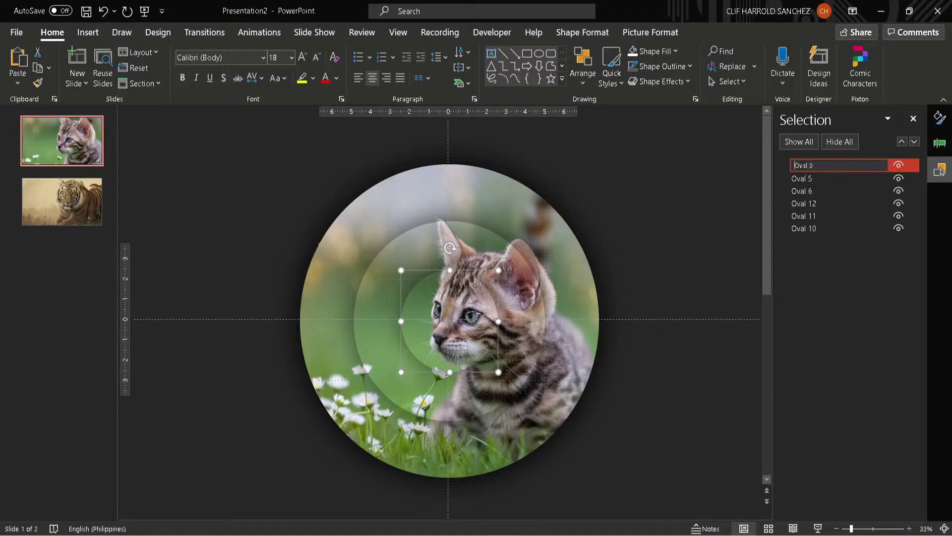
drag(819, 166, 771, 171)
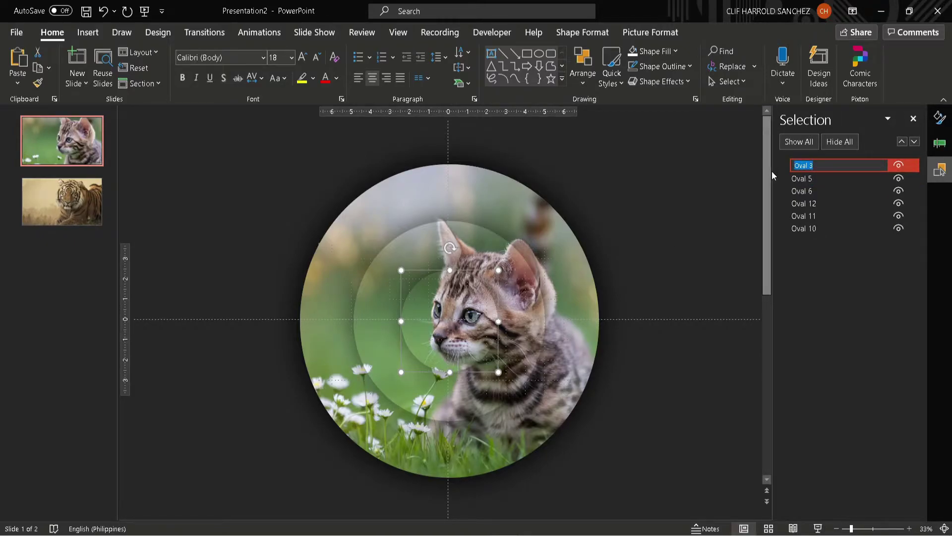
text(CENTER TOP)
key(Return)
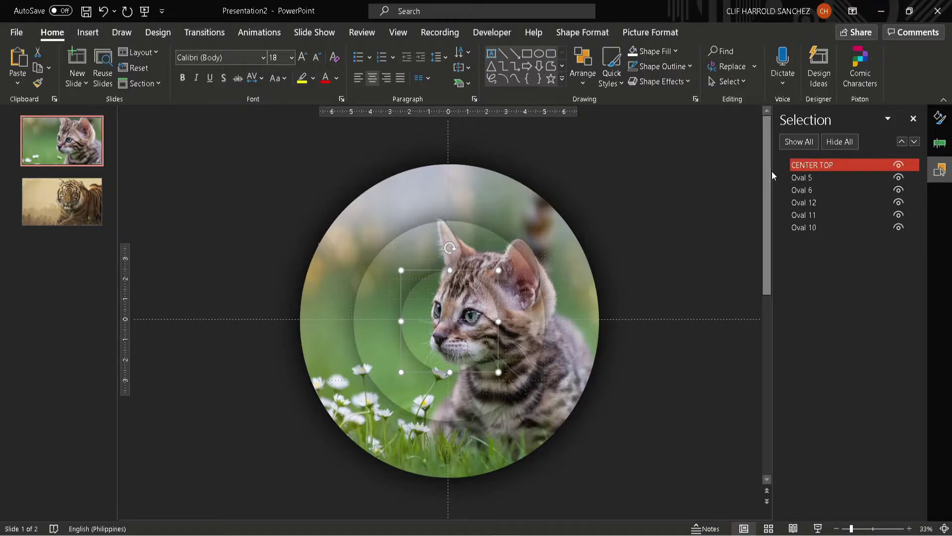
- Rename the middle kitten circle as MIDDLE TOP
click(808, 178)
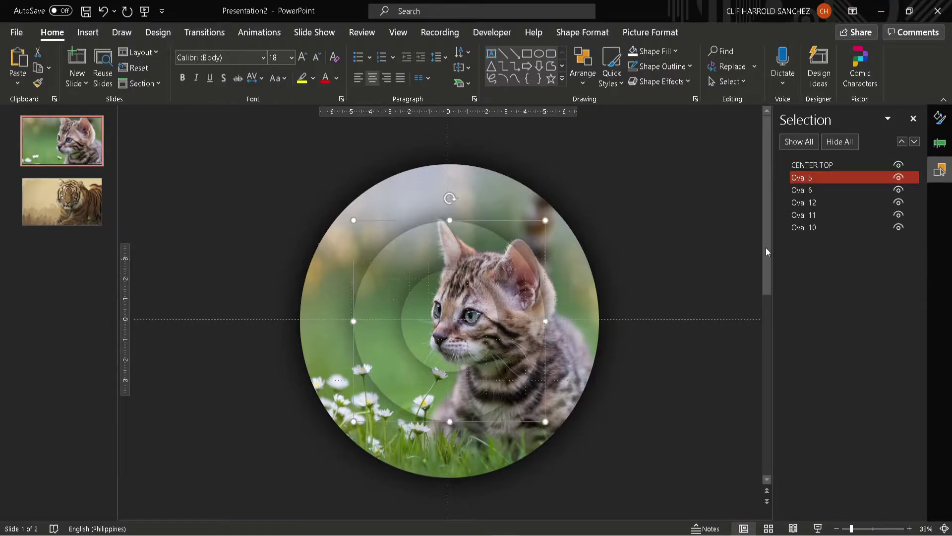
click(814, 178)
drag(819, 177, 749, 184)
text(MIDDL)
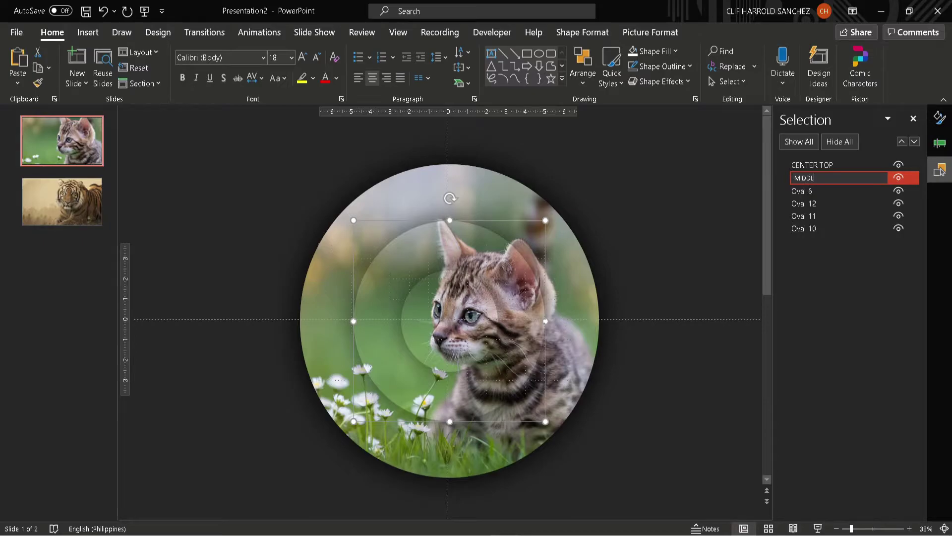
text(E TOP)
key(Return)
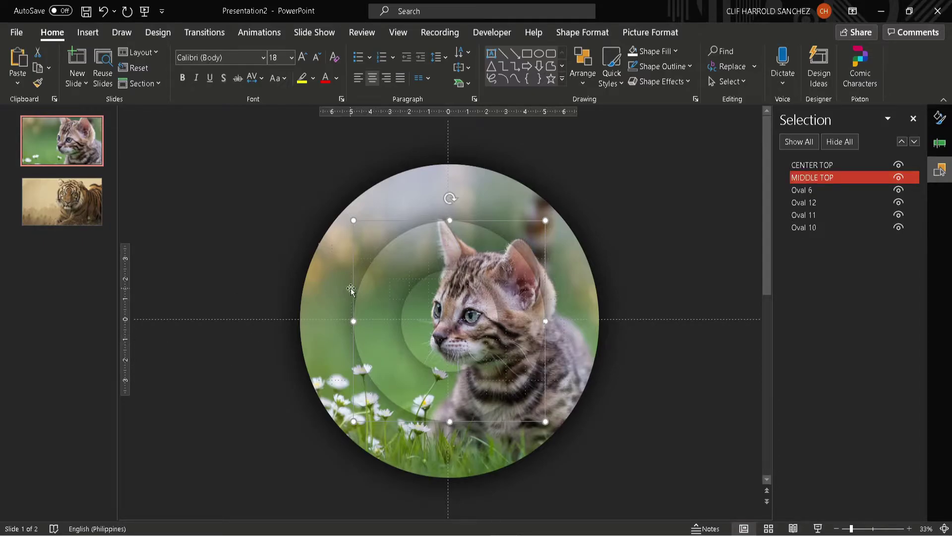
- Rename the outermost kitten circle as OUTSIDE TOP
click(315, 294)
click(807, 189)
drag(825, 190, 769, 190)
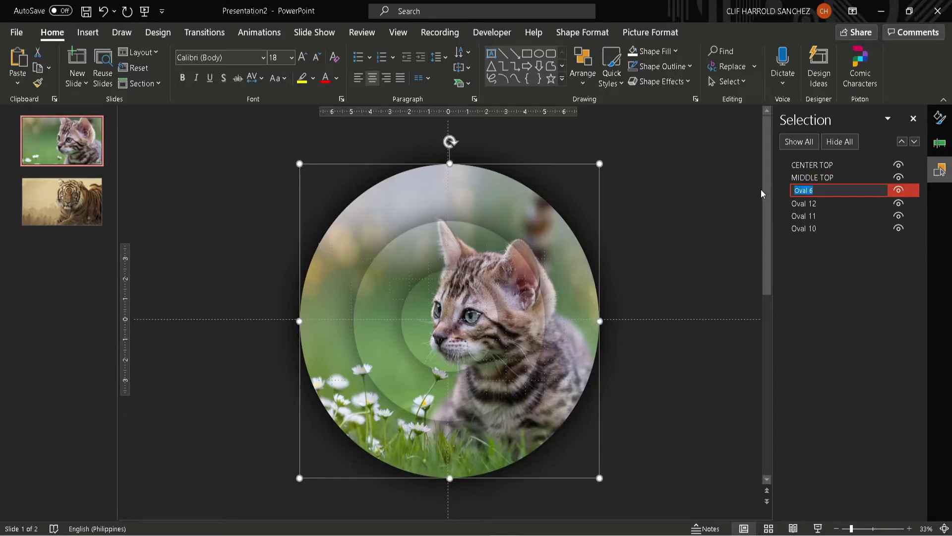
text(OUTS)
key(Return)
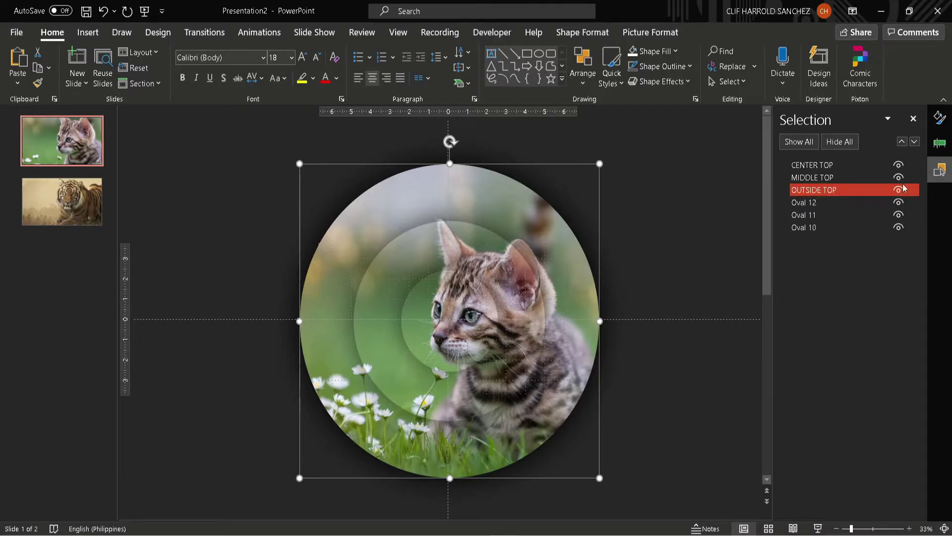
- Hide the CENTER TOP, MIDDLE TOP and OUTSIDE TOP circles to expose the tiger circles beneath
ctrl+click(843, 164)
click(899, 165)
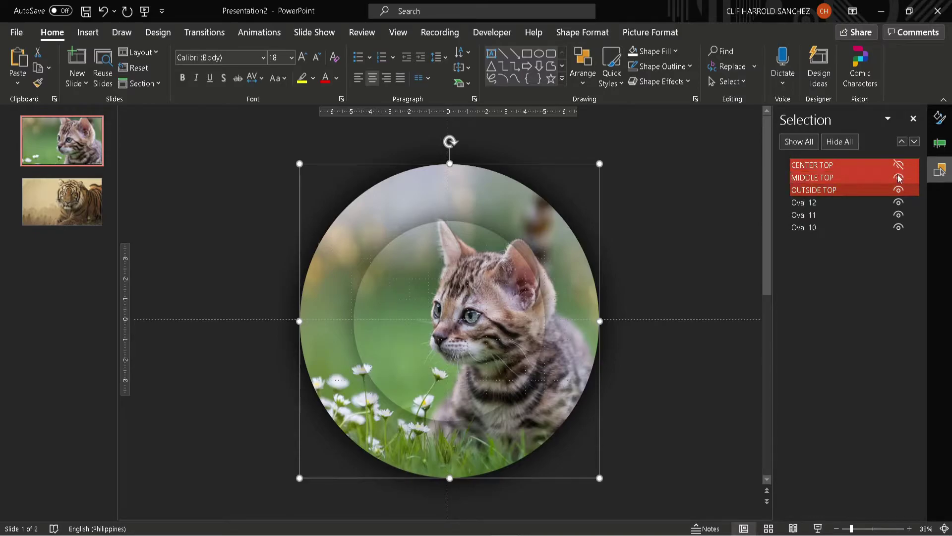
click(899, 177)
click(899, 189)
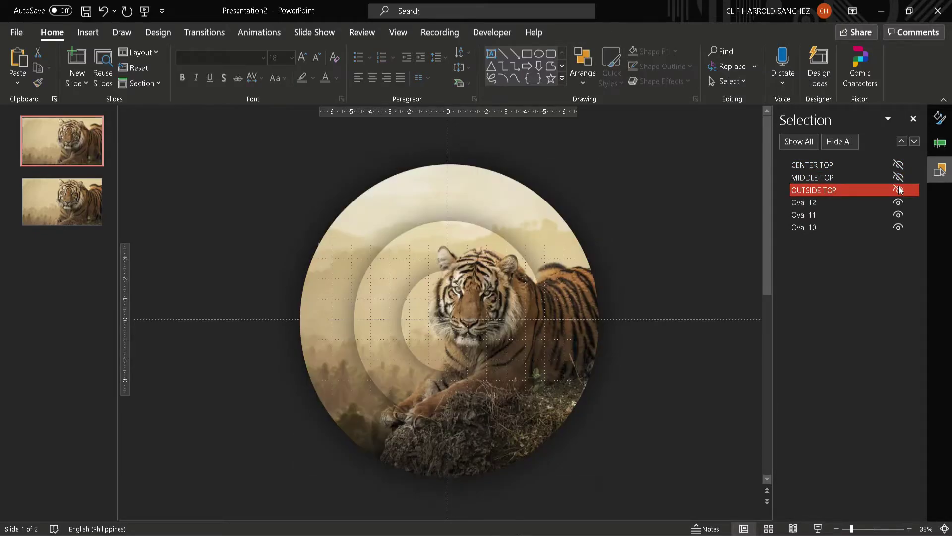
- Rename the innermost tiger circle as CENTER BOTTOM
click(437, 322)
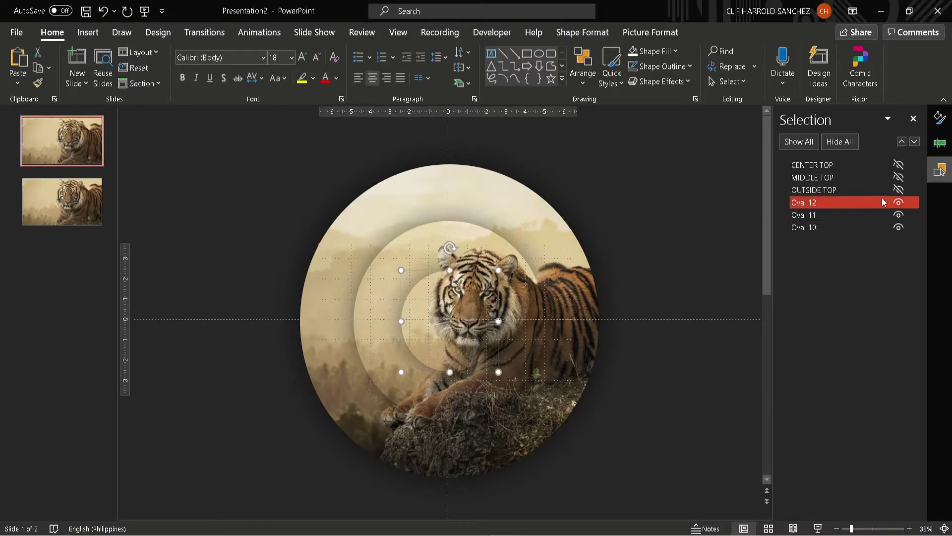
click(803, 202)
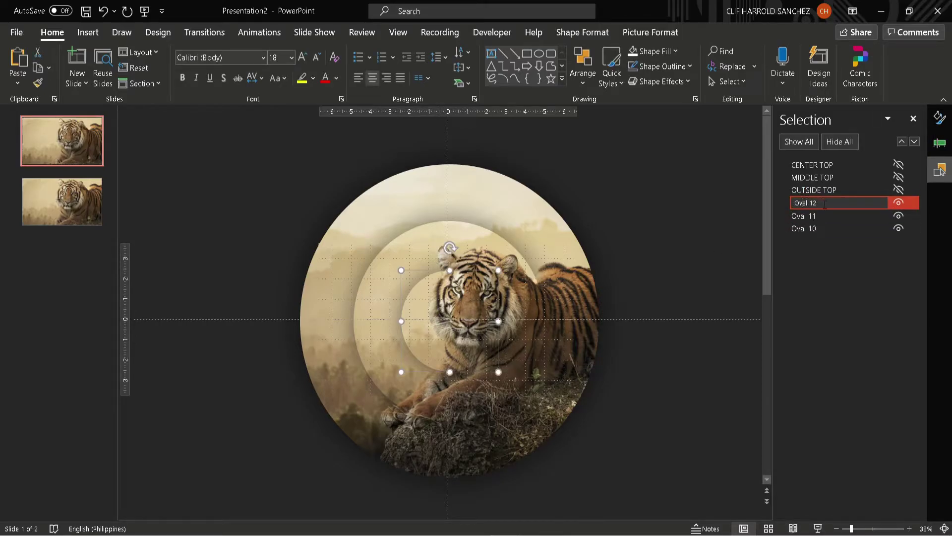
drag(821, 201, 759, 201)
text(cENTER BOTTOM)
key(Return)
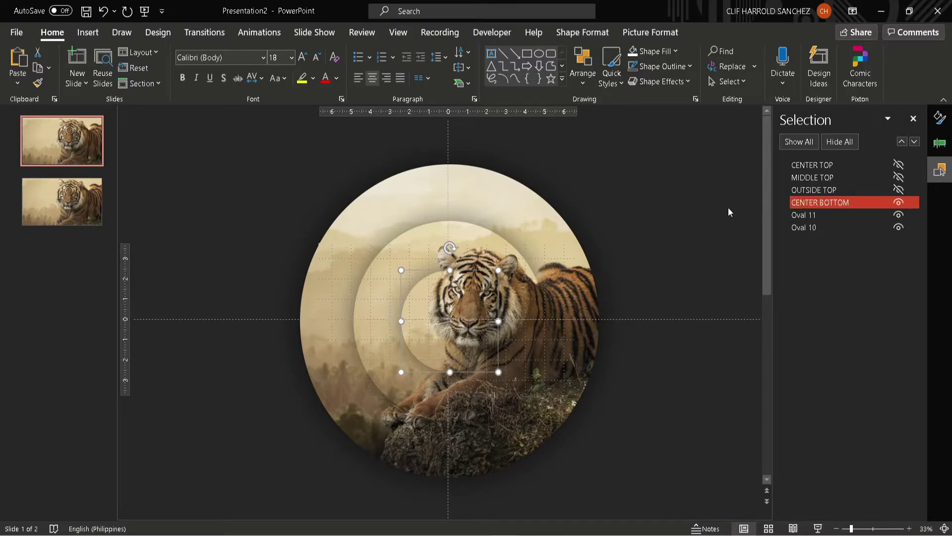
- Rename the middle tiger circle as MIDDLE BOTTOM
click(526, 312)
click(801, 214)
key(ctrl+a)
text(M)
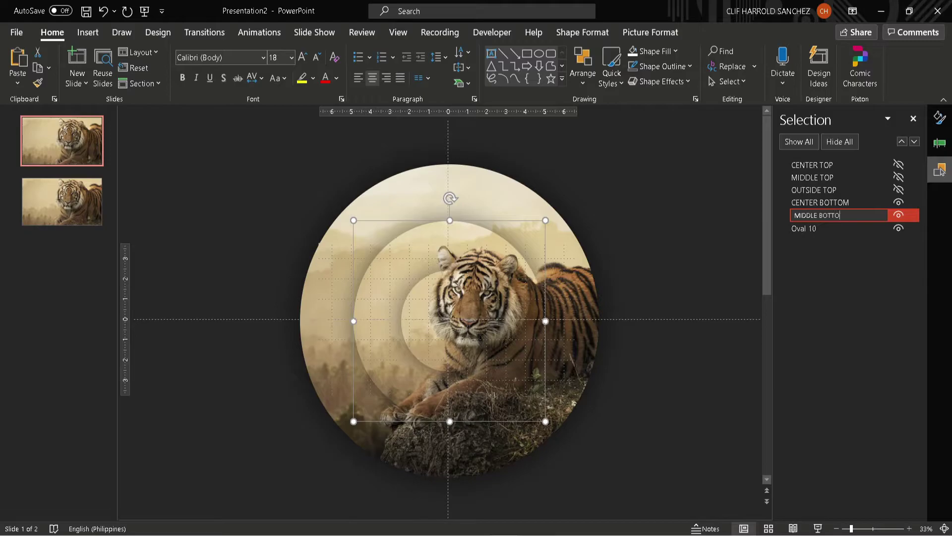
key(Return)
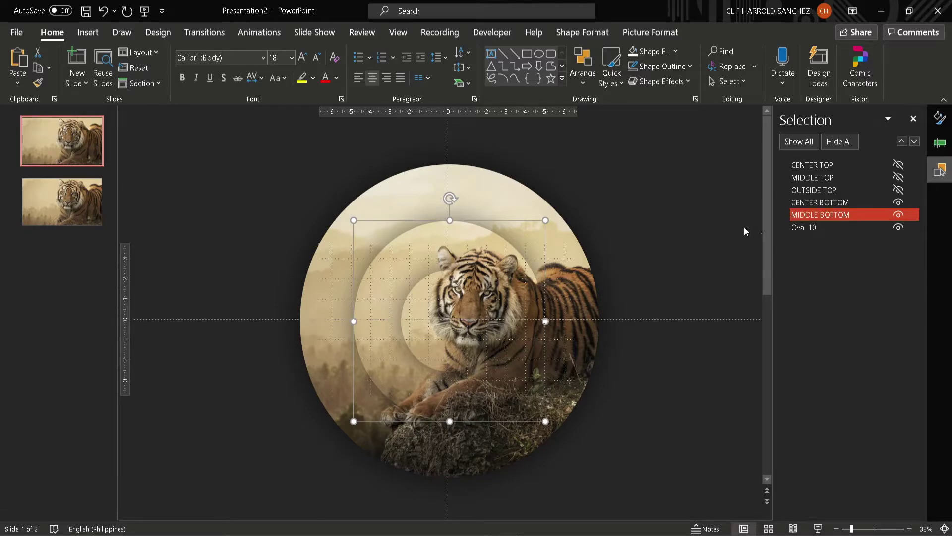
- Rename the outermost tiger circle as OUTSIDE BOTTOM
click(583, 331)
double_click(806, 227)
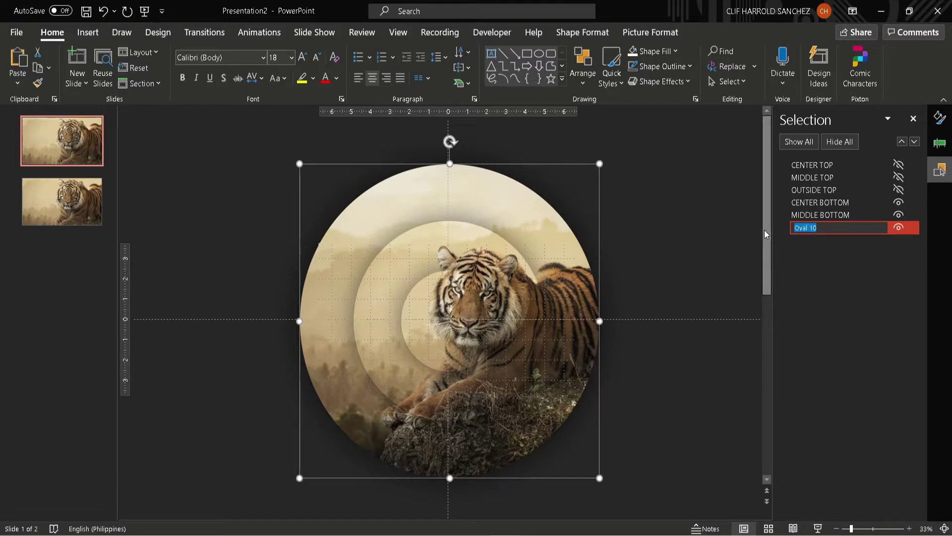
text(OUTS)
text(IDE BOTTOM)
key(Return)
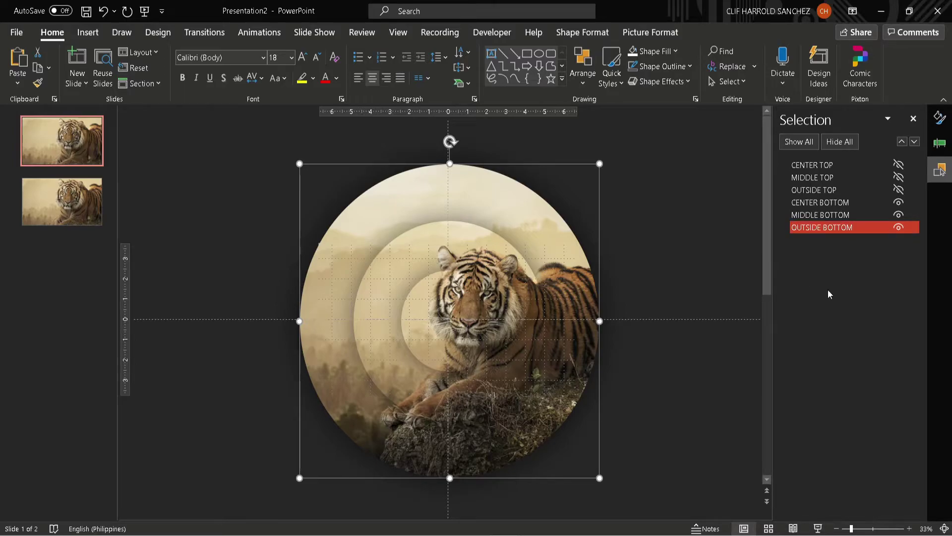
- Make the hidden CENTER TOP, MIDDLE TOP and OUTSIDE TOP circles visible again
click(898, 165)
click(900, 178)
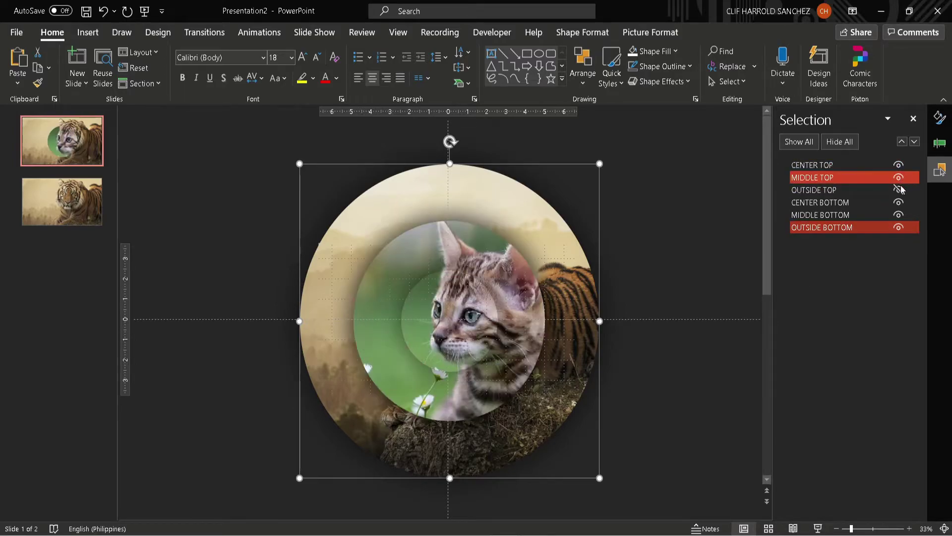
click(898, 190)
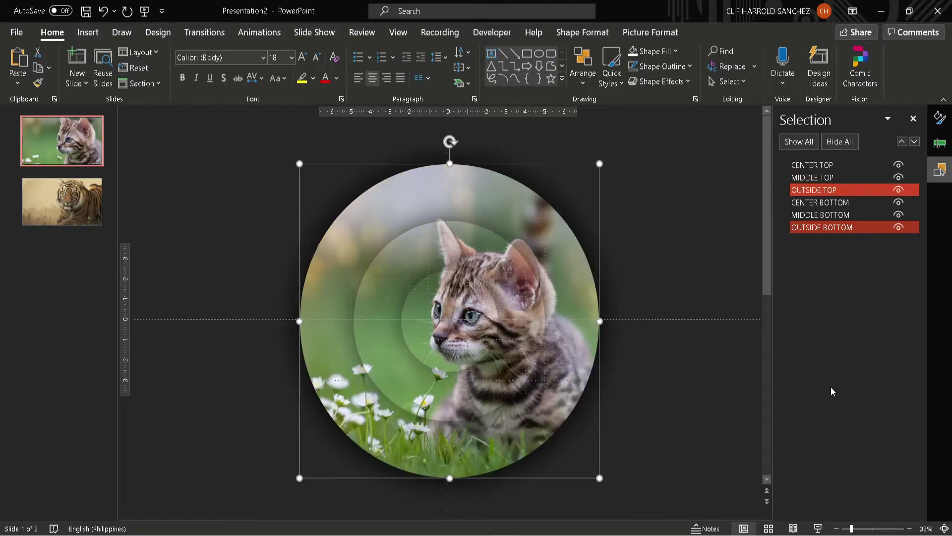
- Show the slide's animation list with nothing selected and preview all of its effects
click(218, 328)
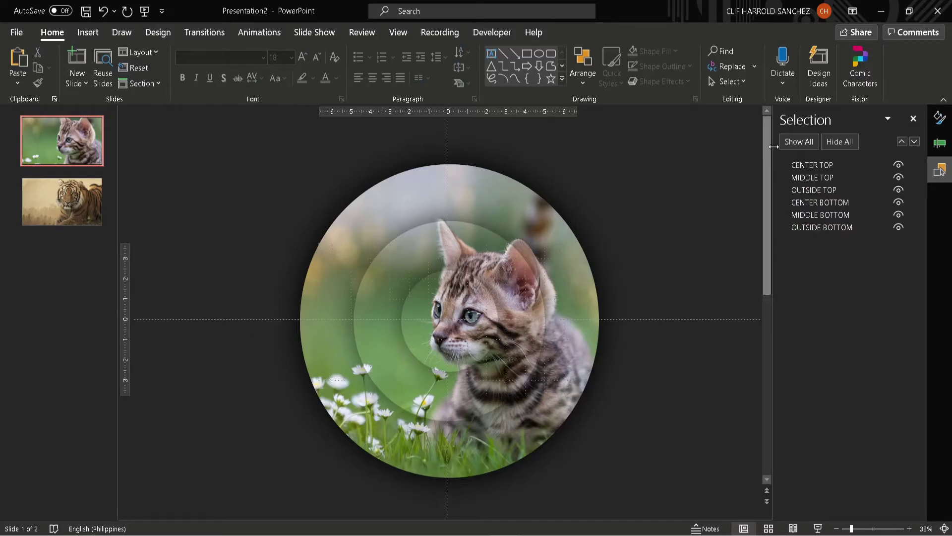
click(941, 144)
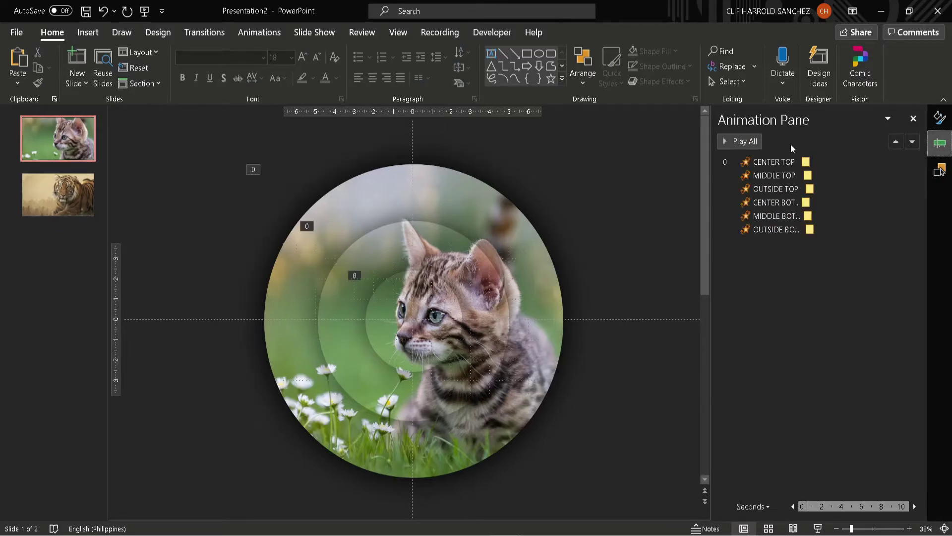
click(749, 144)
- Add a Fade exit animation to the three kitten circles, keeping their existing Spin effects
click(387, 329)
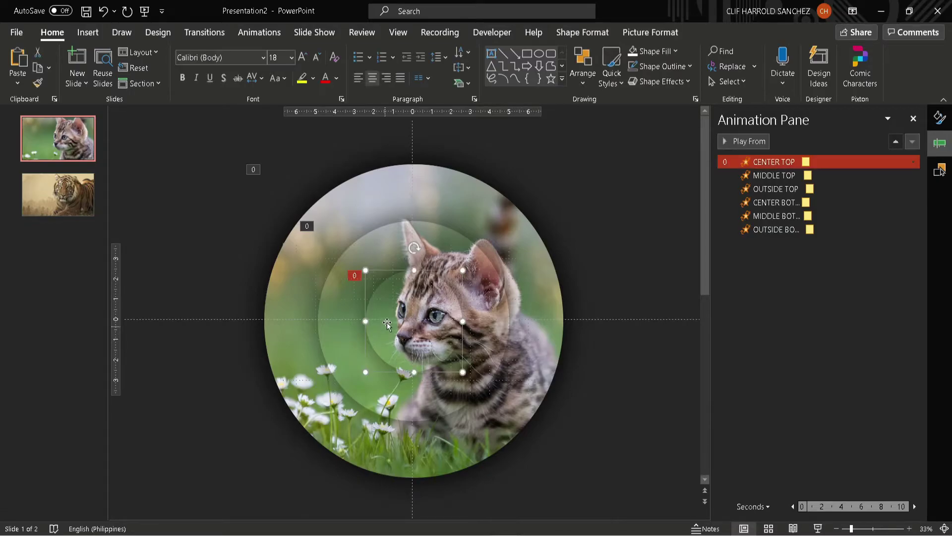
shift+click(479, 300)
shift+click(536, 280)
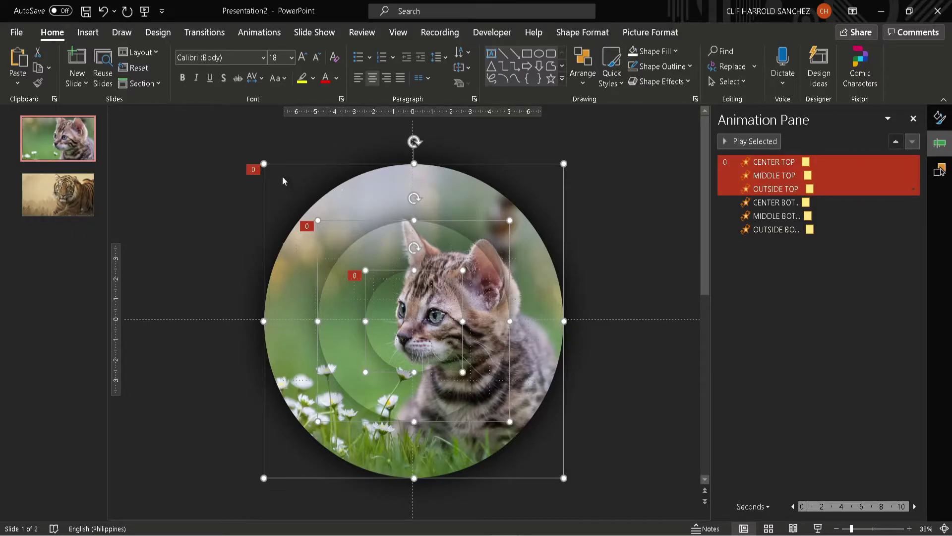
click(266, 38)
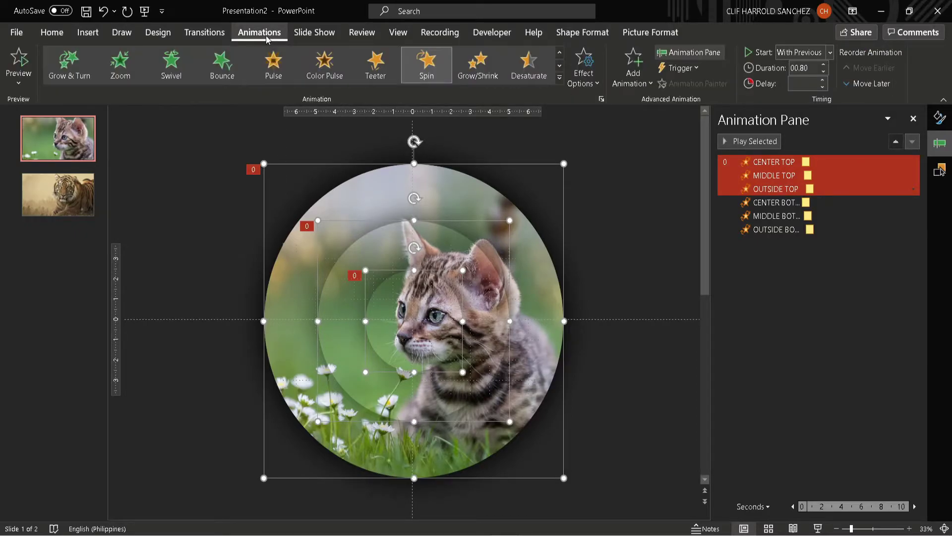
click(631, 84)
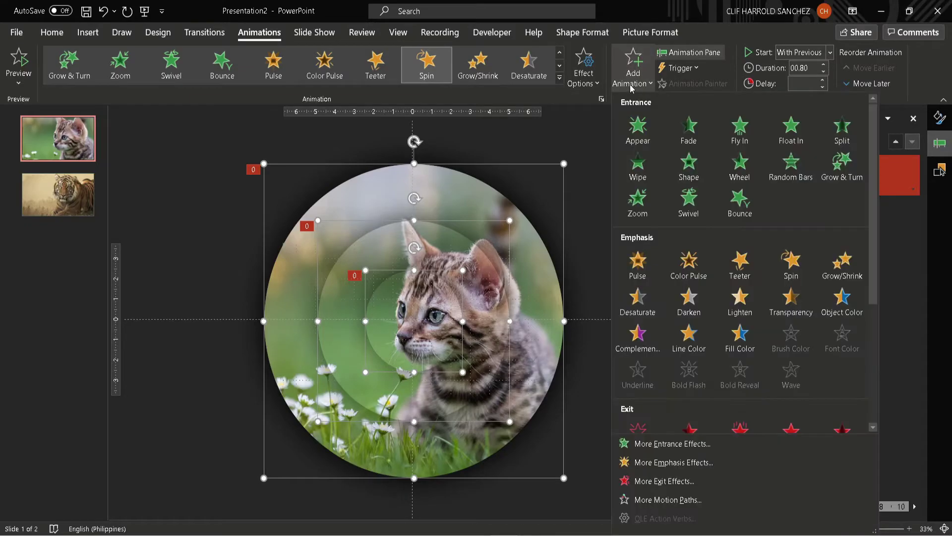
scroll(638, 168, down, 4)
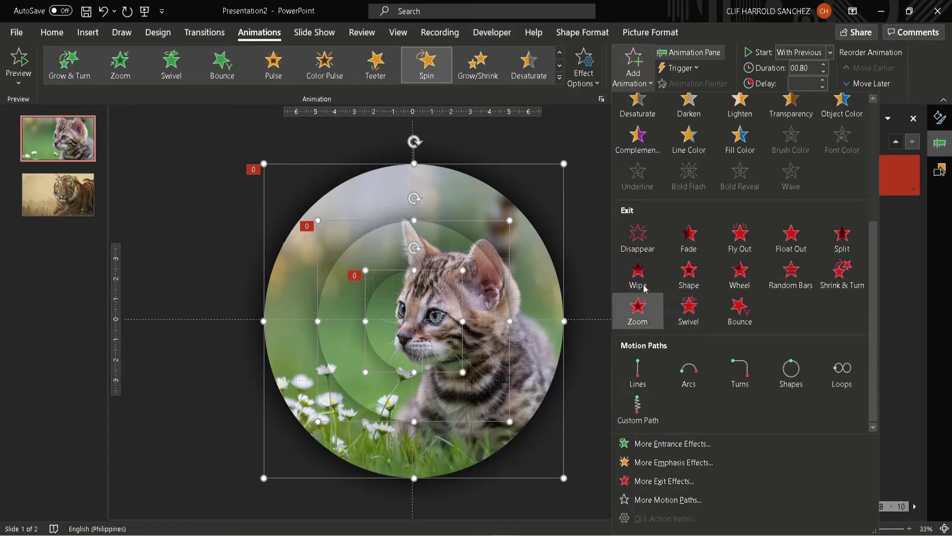
click(688, 237)
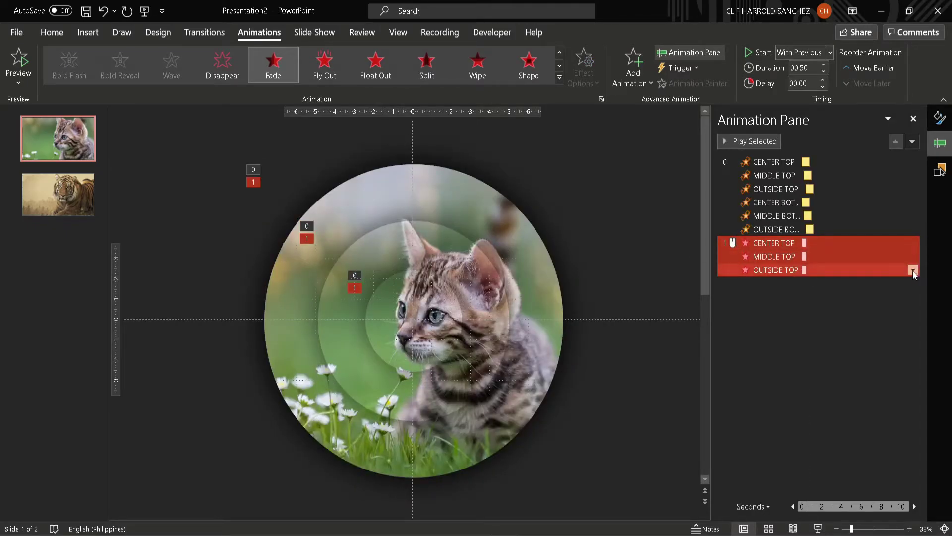
- Set the kitten circles' Fade effects to start With Previous, with a duration of 0.40 s and a delay of 0.40 s
click(830, 53)
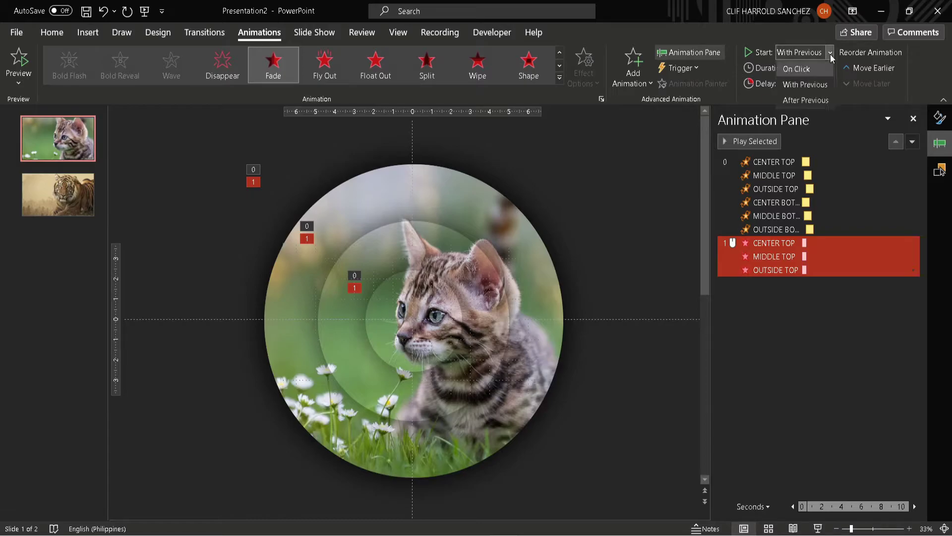
click(811, 83)
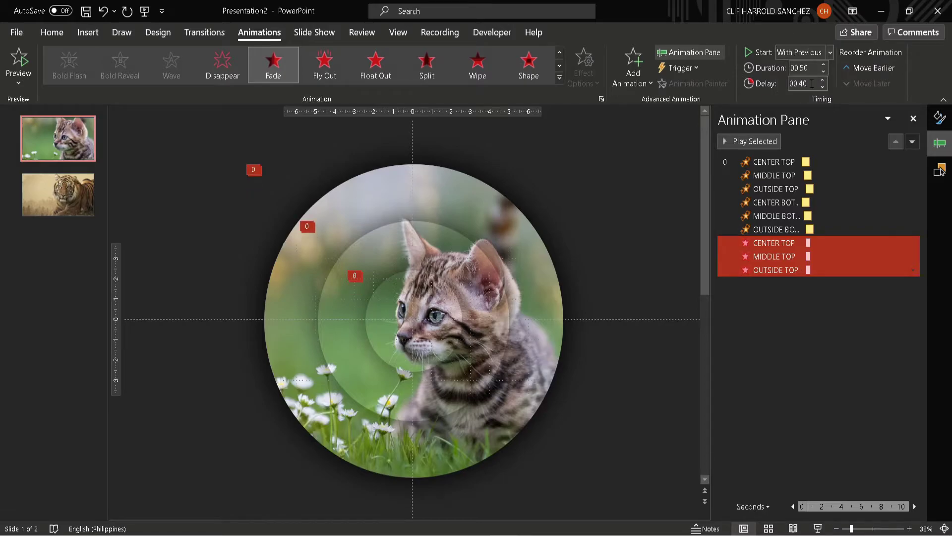
click(811, 68)
drag(811, 68, 799, 68)
text(40)
click(815, 83)
text(40)
key(Return)
click(797, 379)
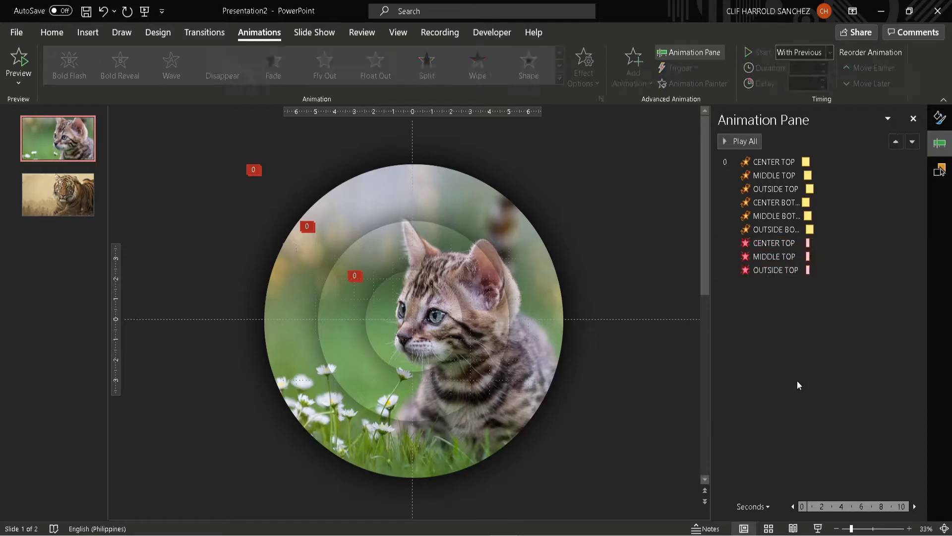
- Move the CENTER BOTTOM Spin effect directly after the CENTER TOP Spin in the animation order
click(856, 202)
click(862, 270)
click(848, 202)
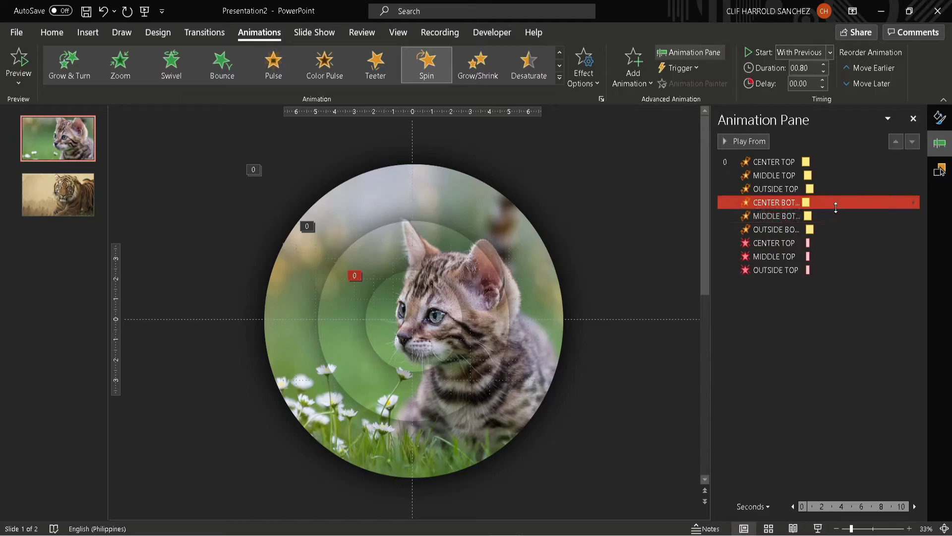
drag(838, 202, 835, 171)
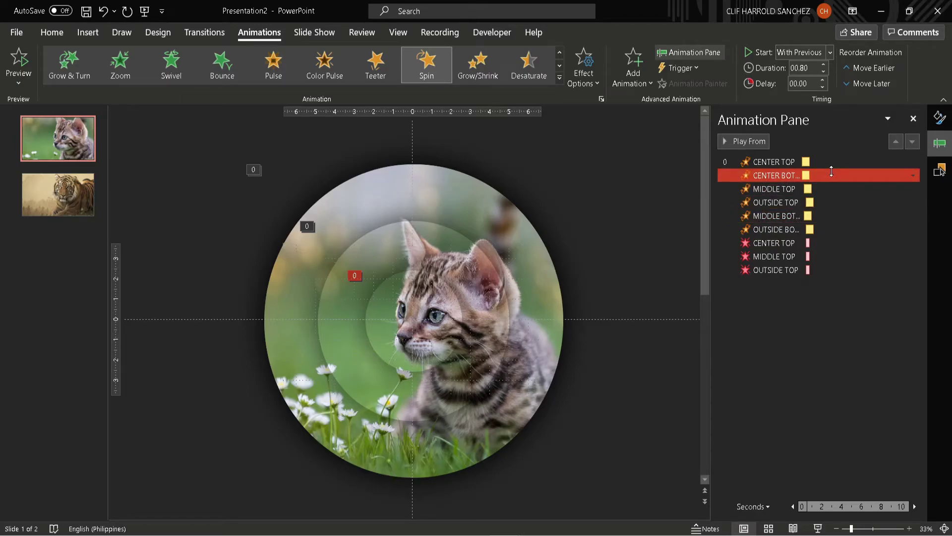
ctrl+click(838, 162)
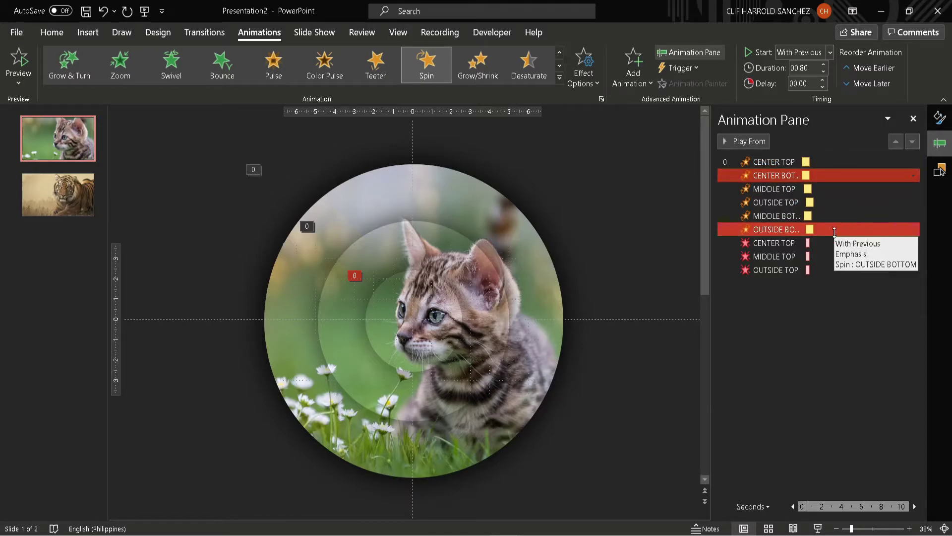
- Move the MIDDLE BOTTOM Spin effect directly after the MIDDLE TOP Spin, pairing the top and bottom rings in order
click(843, 213)
drag(844, 213, 843, 194)
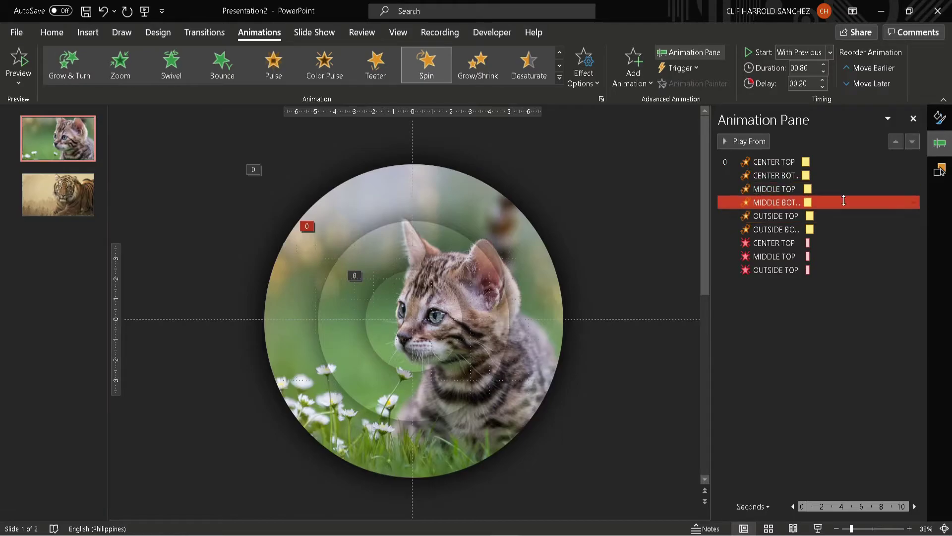
ctrl+click(847, 230)
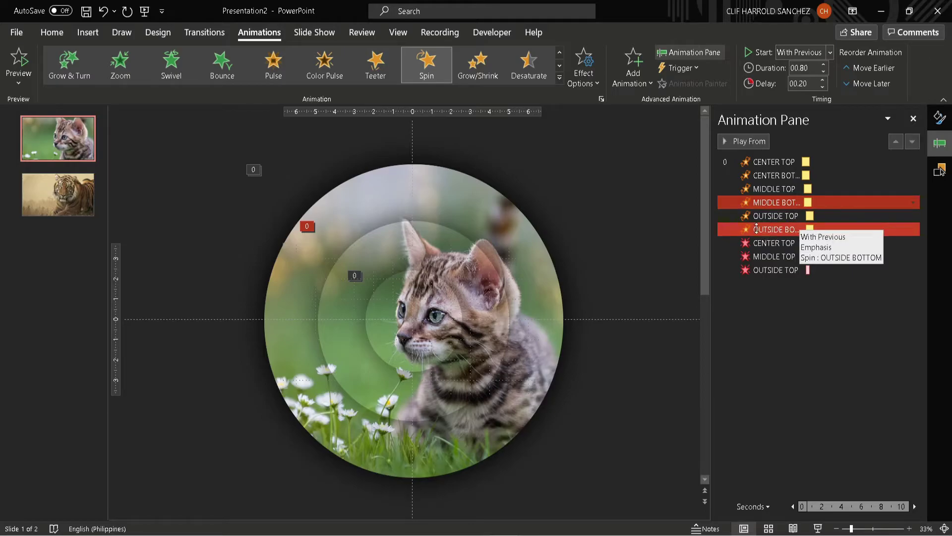
ctrl+click(777, 230)
click(823, 347)
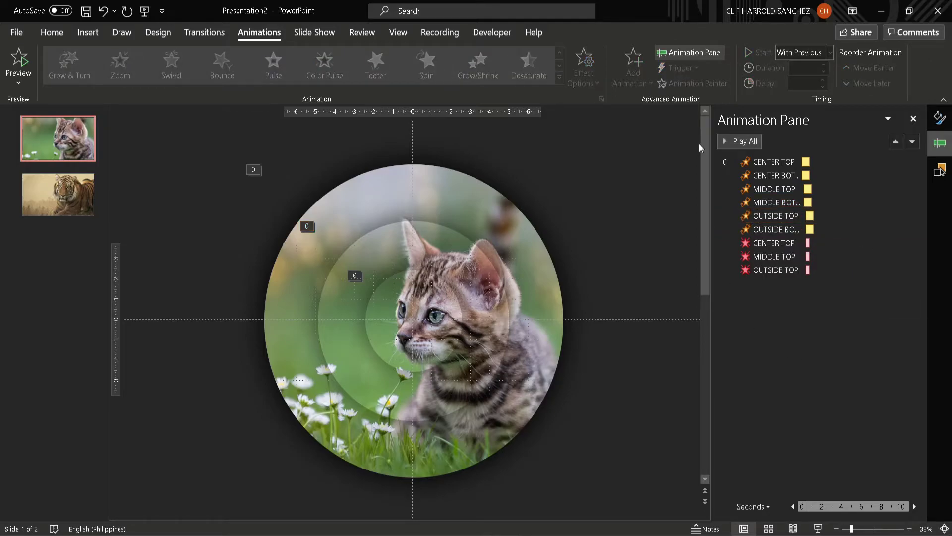
- Preview all the reordered animations and run the current slide as a slide show
click(755, 141)
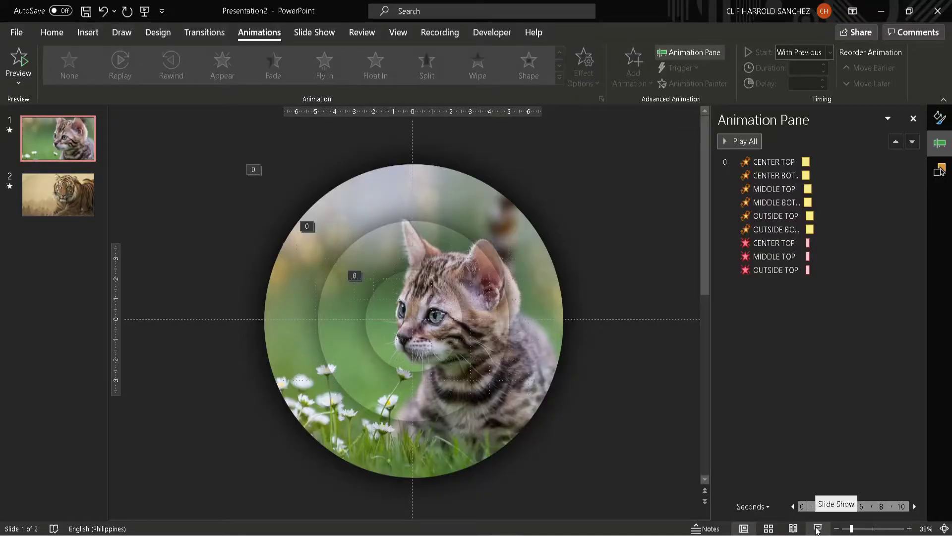
click(818, 530)
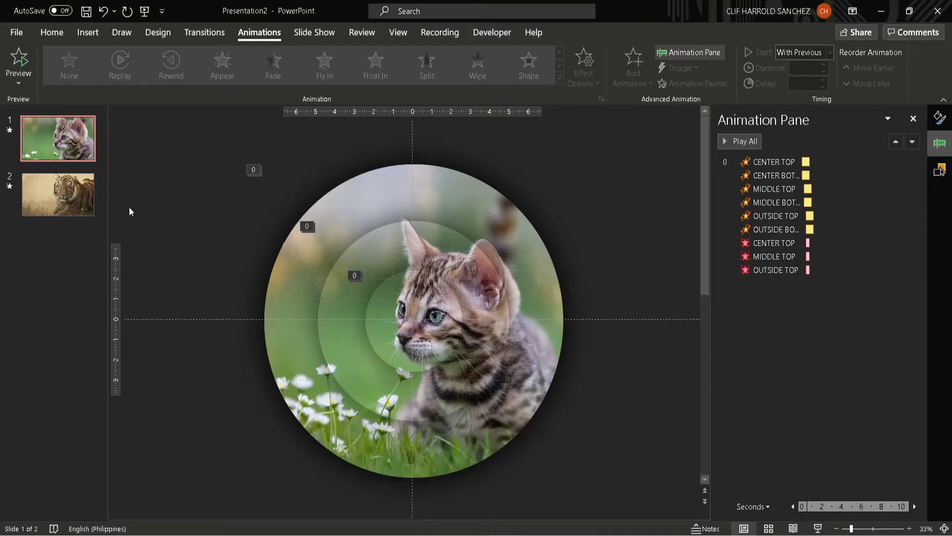
- Delete the second slide, which holds the original tiger circles
click(54, 207)
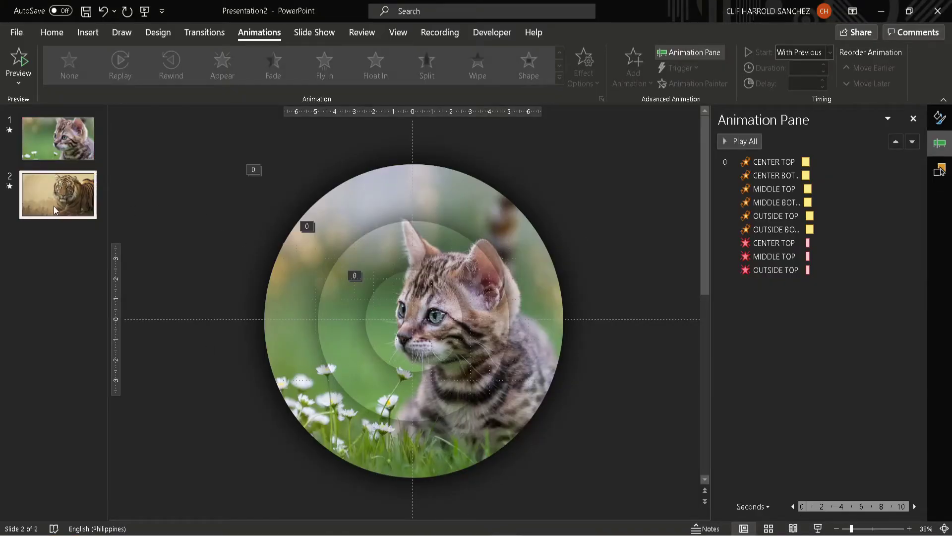
key(Delete)
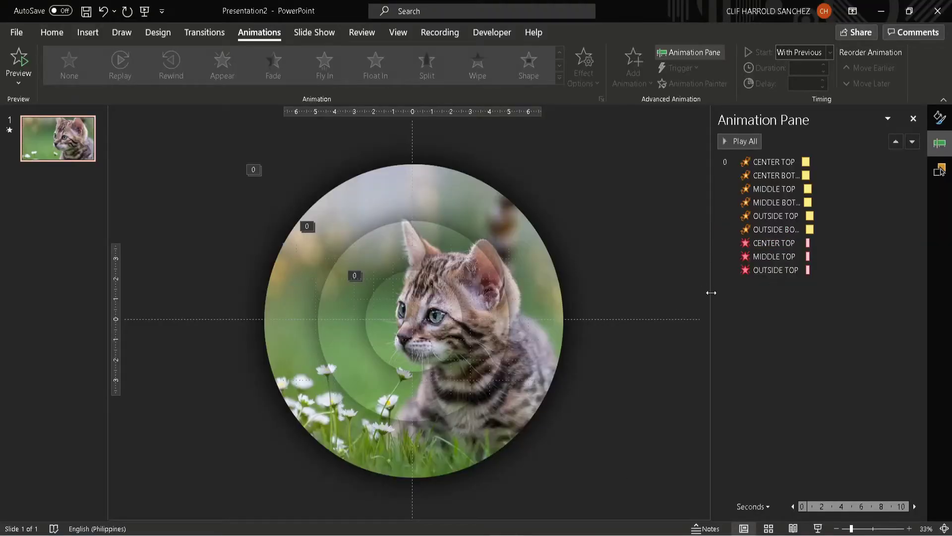
- Set the CENTER TOP Spin effect to start On Click
click(894, 162)
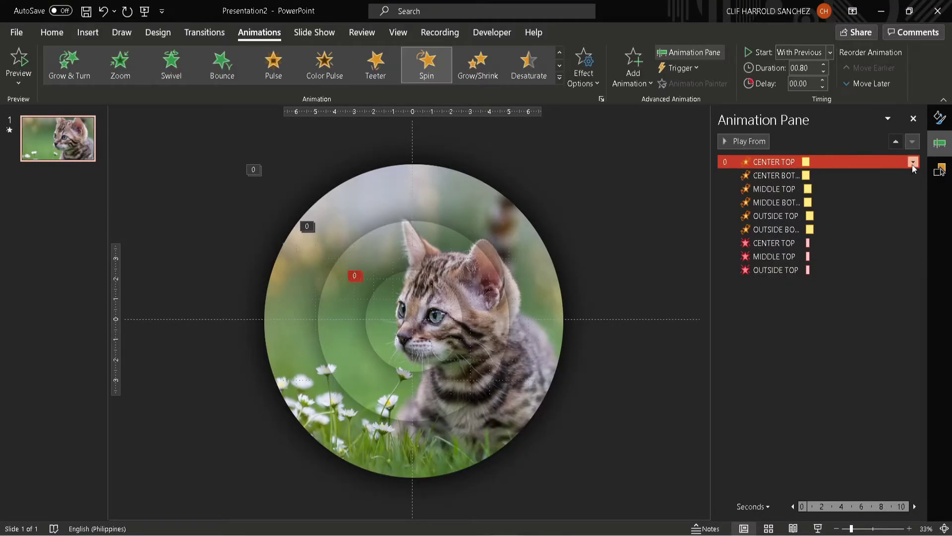
click(913, 162)
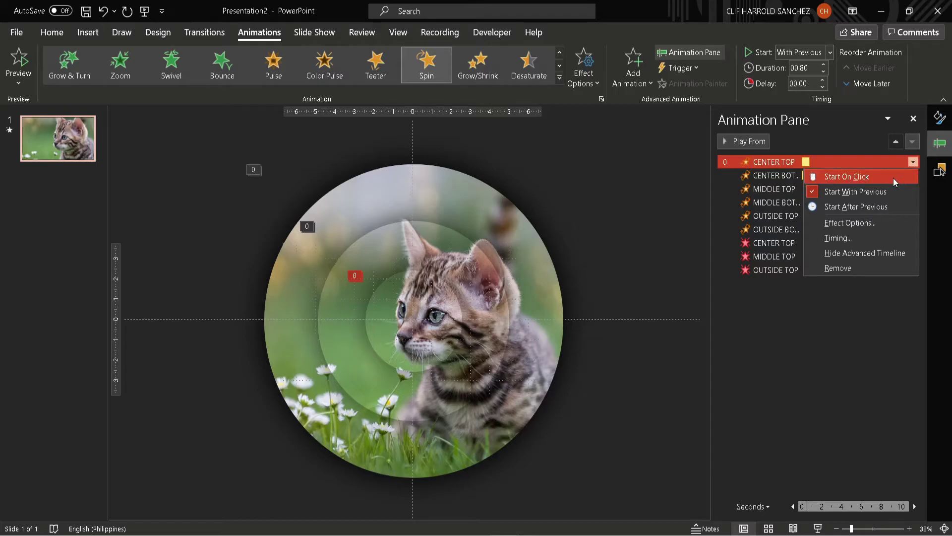
click(893, 177)
click(647, 243)
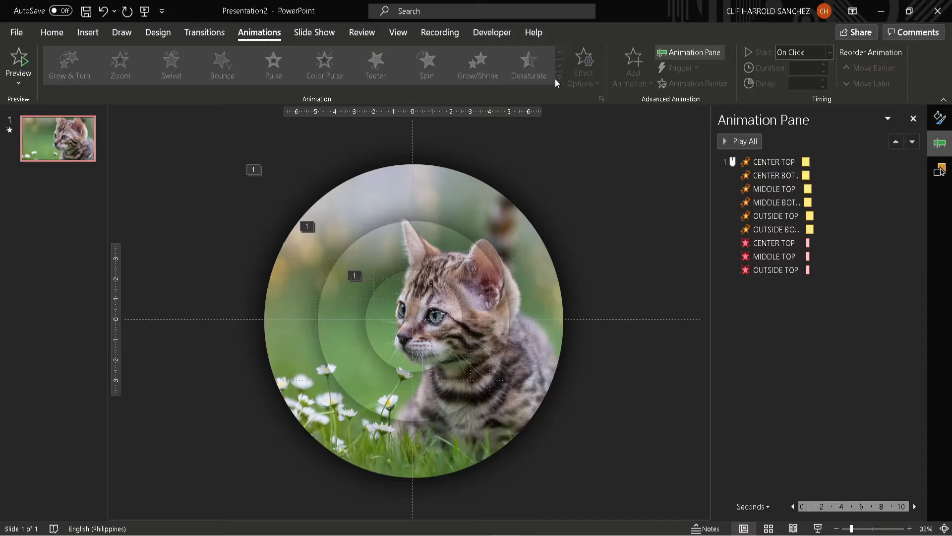
- Run the slide show from the beginning and trigger the kitten-to-tiger ring animation
click(144, 10)
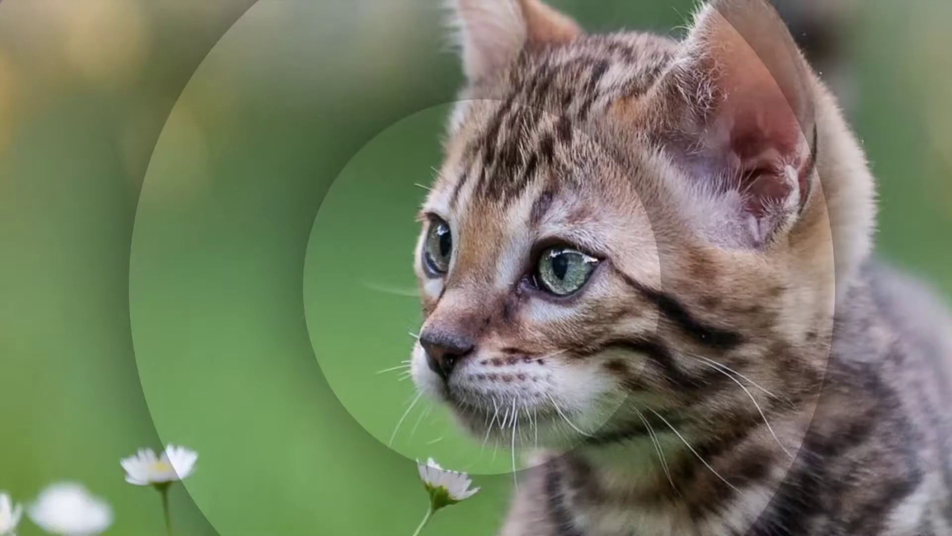
click(943, 150)
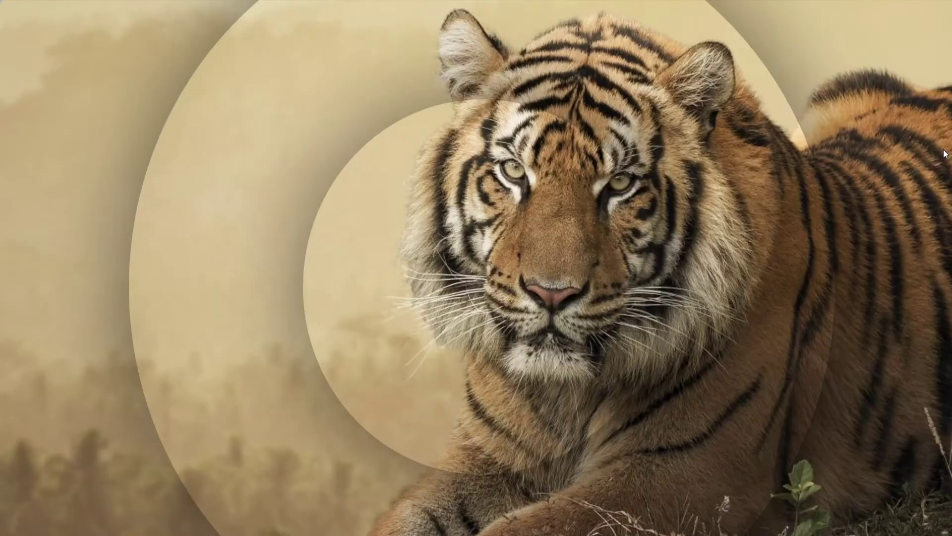
- End the kitten-to-tiger slide show and switch to the Presentation1 presentation
key(Right)
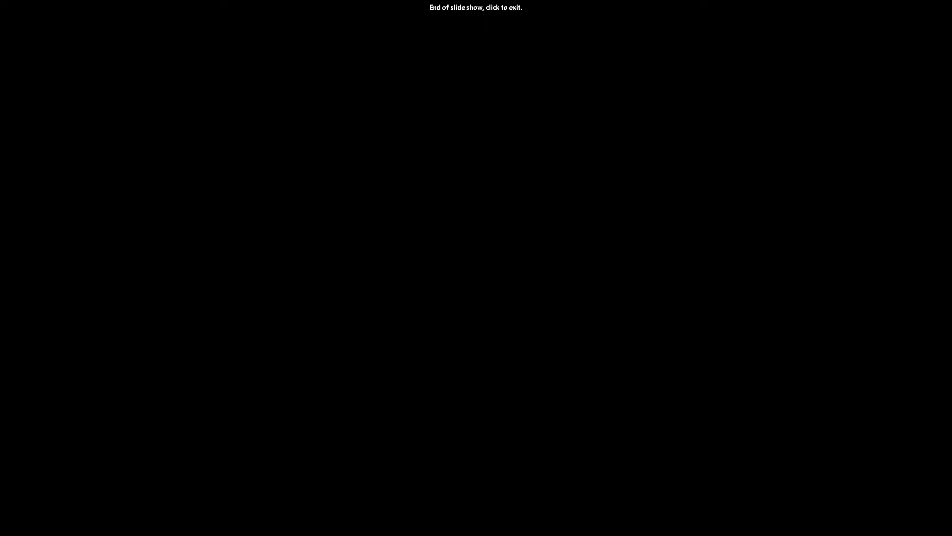
click(681, 203)
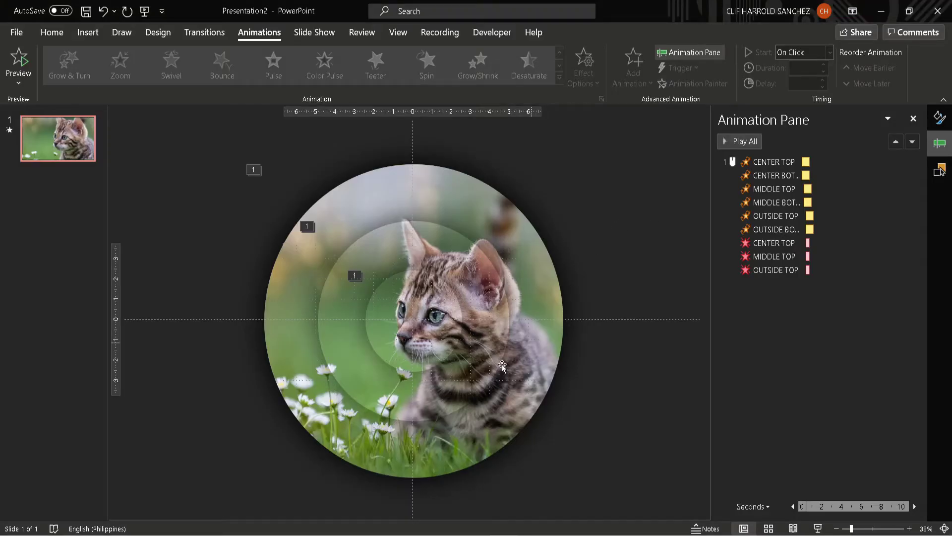
click(430, 513)
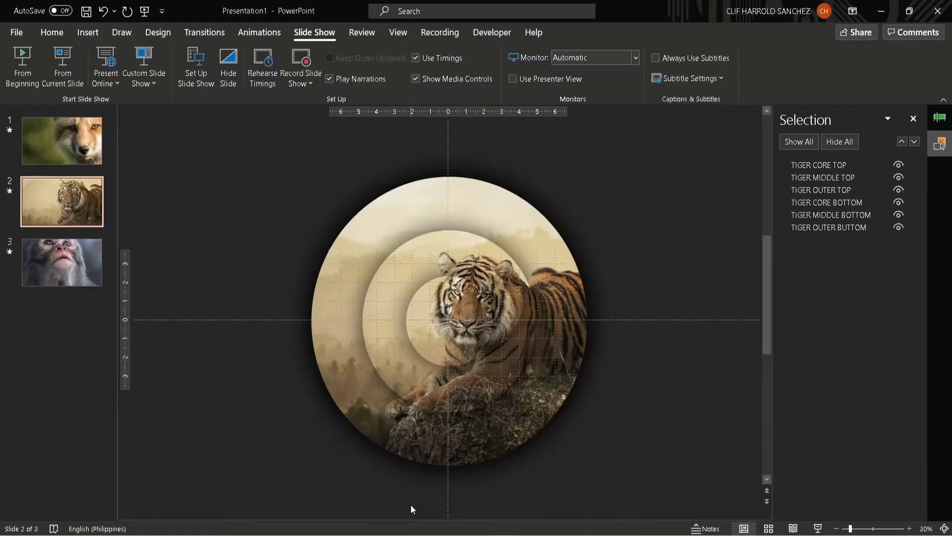
- Run Presentation1 as a slide show from the fox slide through to the lion image and exit it
click(65, 156)
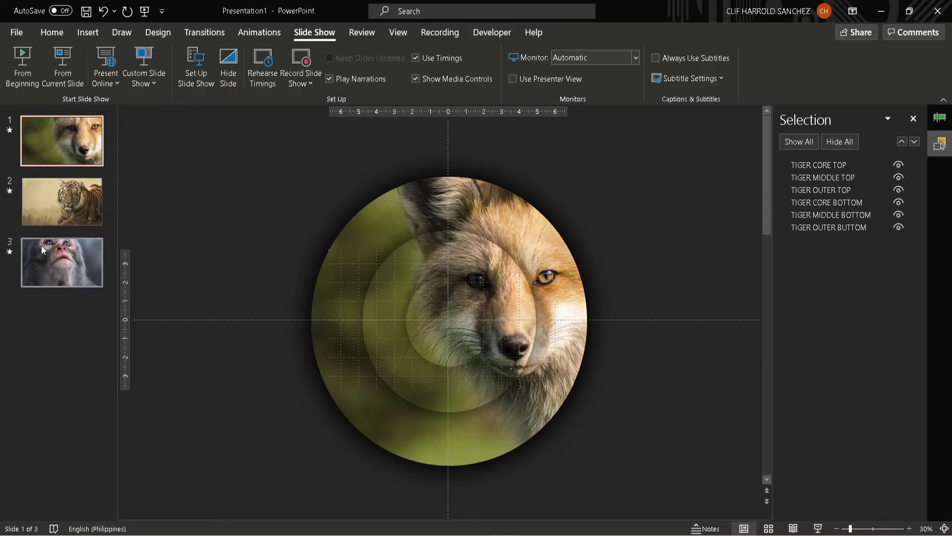
click(144, 11)
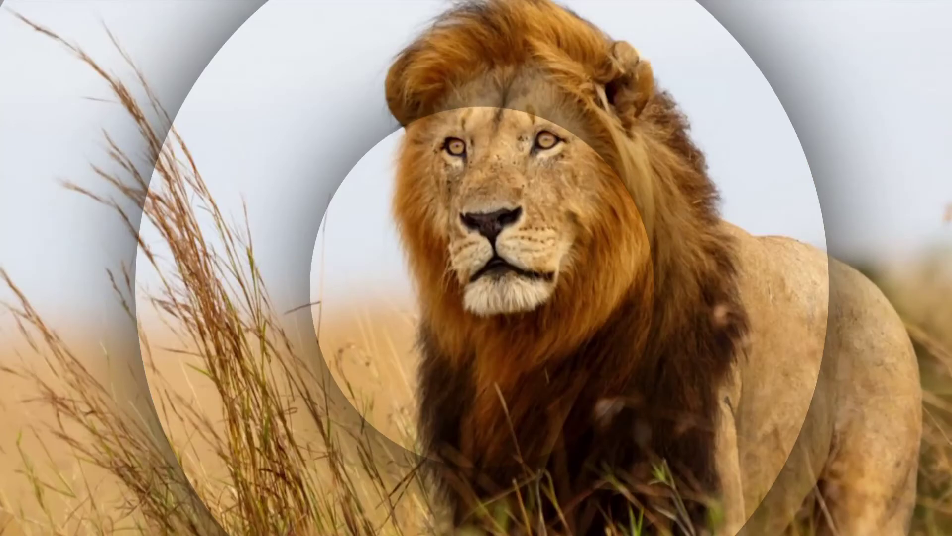
key(Escape)
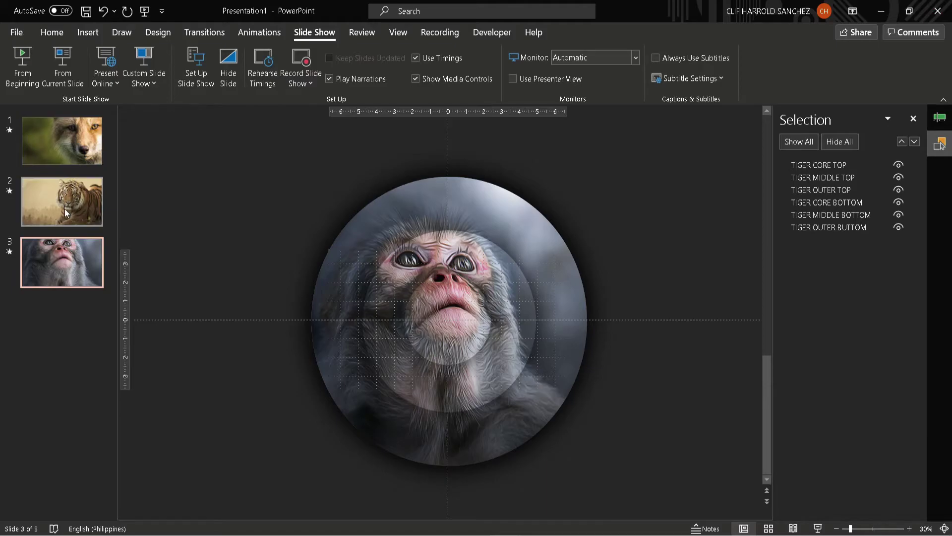
- Hide the TIGER CORE TOP, TIGER MIDDLE TOP and TIGER OUTER TOP circles on the first slide
click(51, 219)
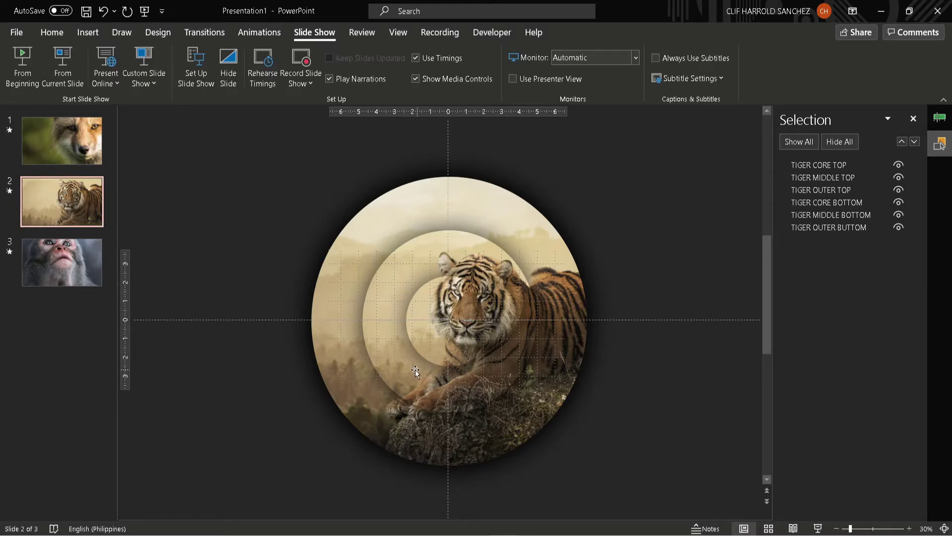
click(61, 146)
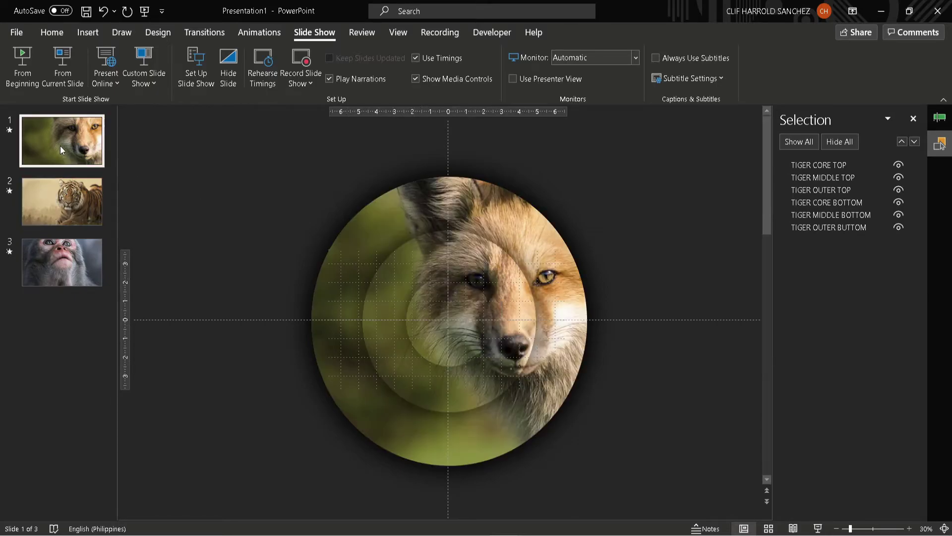
click(898, 165)
click(899, 177)
click(904, 189)
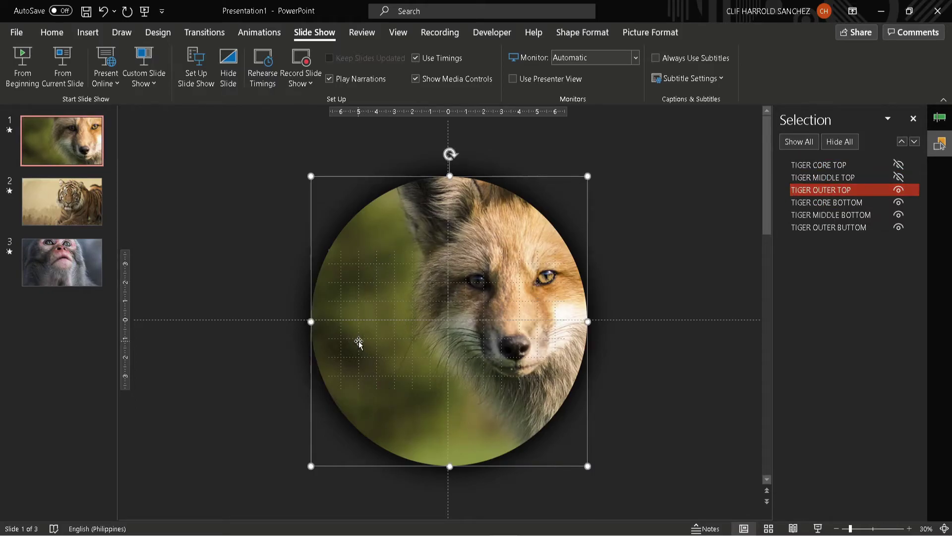
click(897, 191)
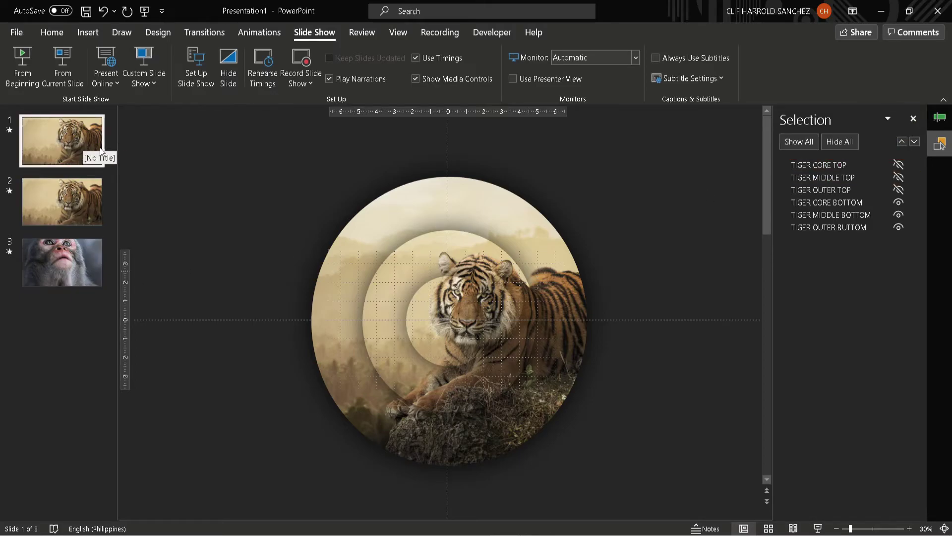
- Examine the first slide's animation list, close the side panes and inspect the bottom tiger circles
click(937, 119)
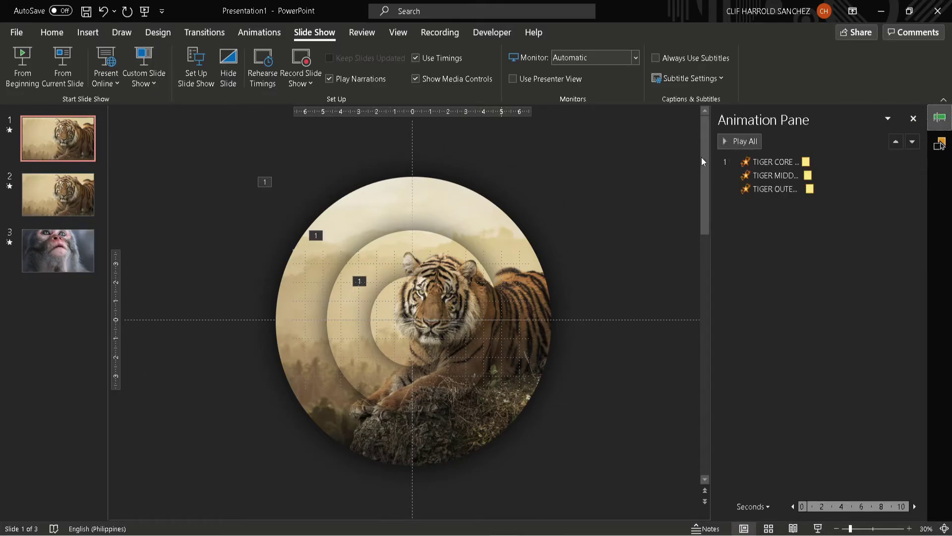
click(913, 118)
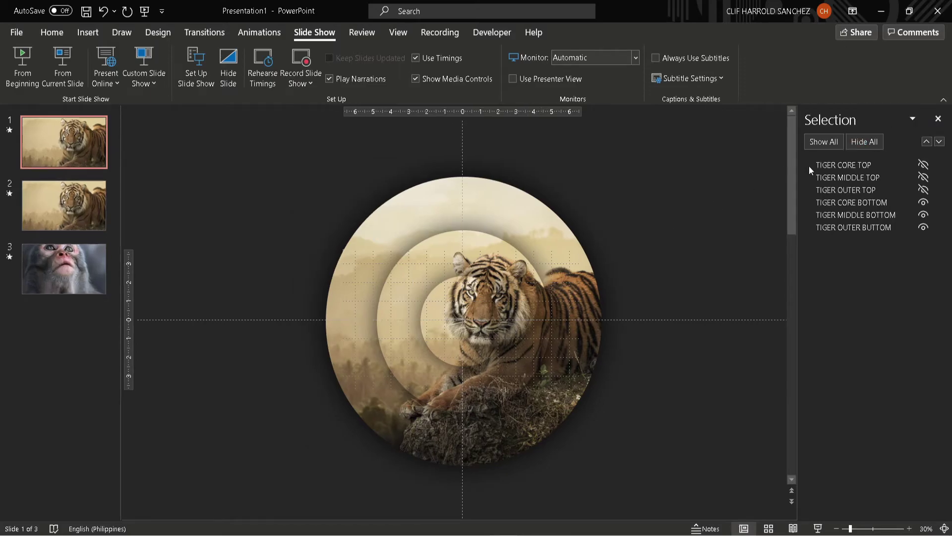
click(939, 120)
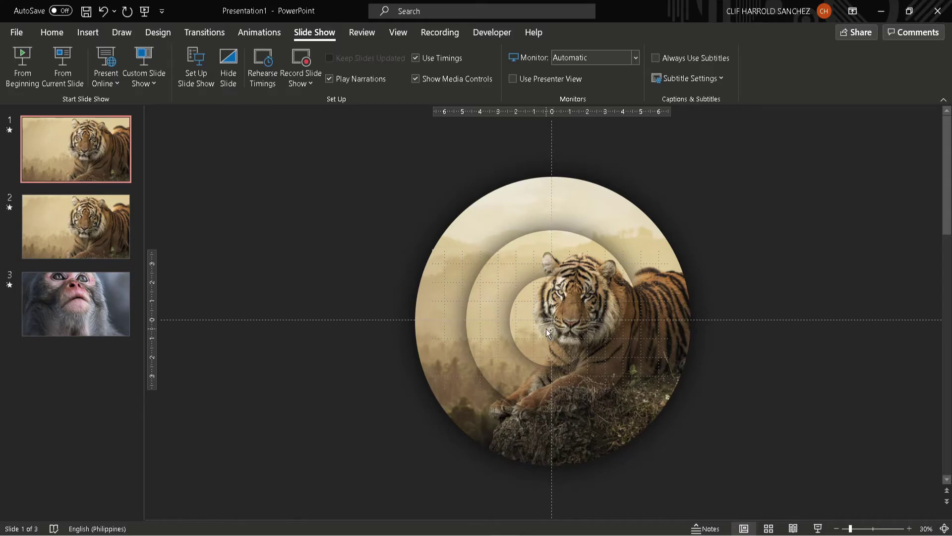
ctrl+scroll(551, 329, up, 2)
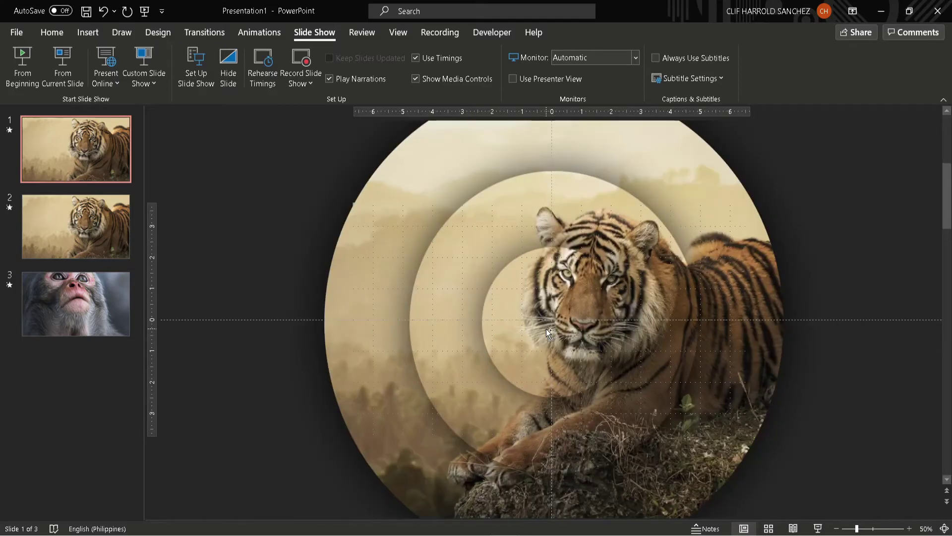
scroll(546, 328, down, 2)
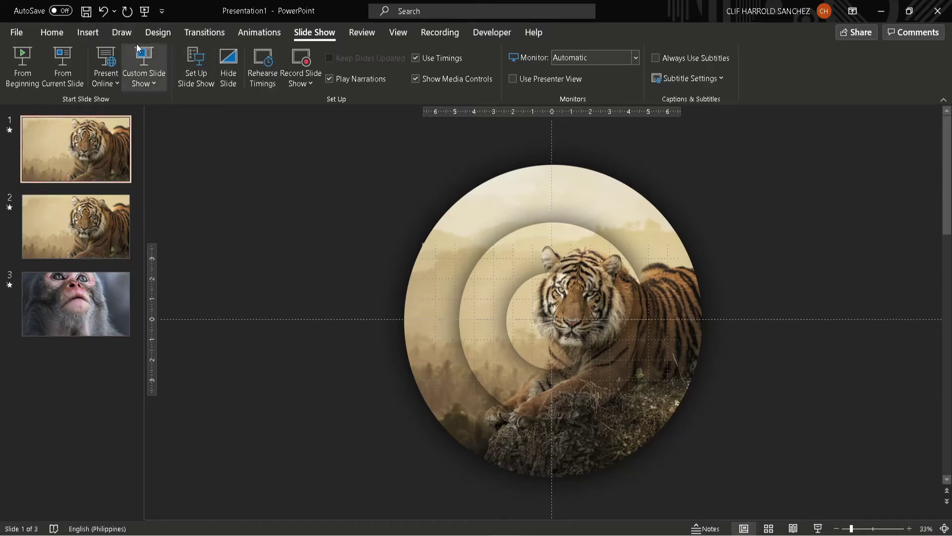
- Bring back the slide's object list and hide TIGER CORE TOP, TIGER MIDDLE TOP and TIGER OUTER TOP on the second slide
click(49, 32)
click(584, 79)
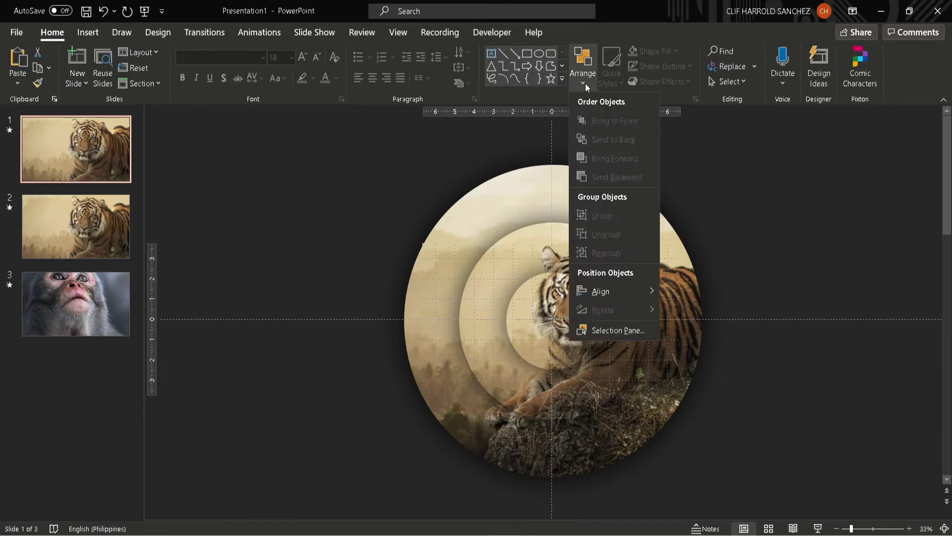
click(603, 329)
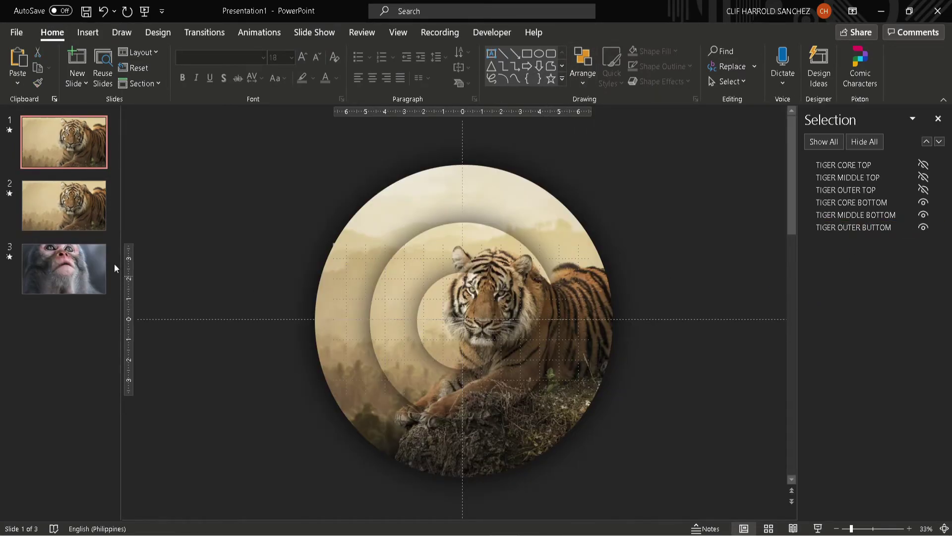
click(86, 213)
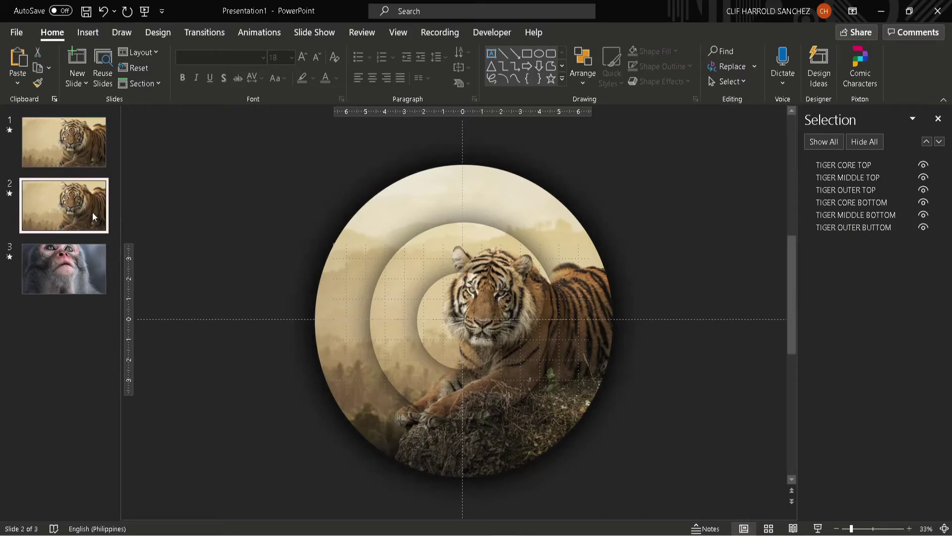
click(923, 165)
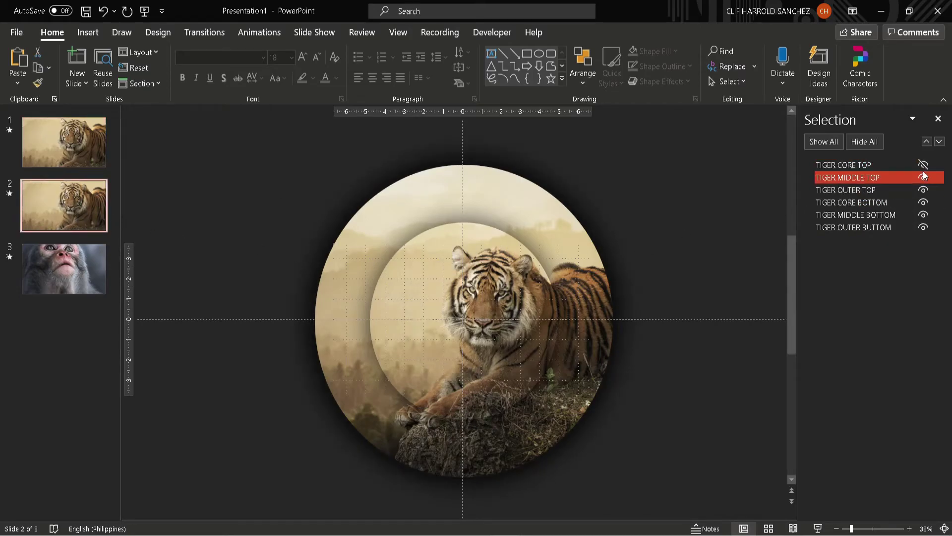
click(922, 177)
click(923, 190)
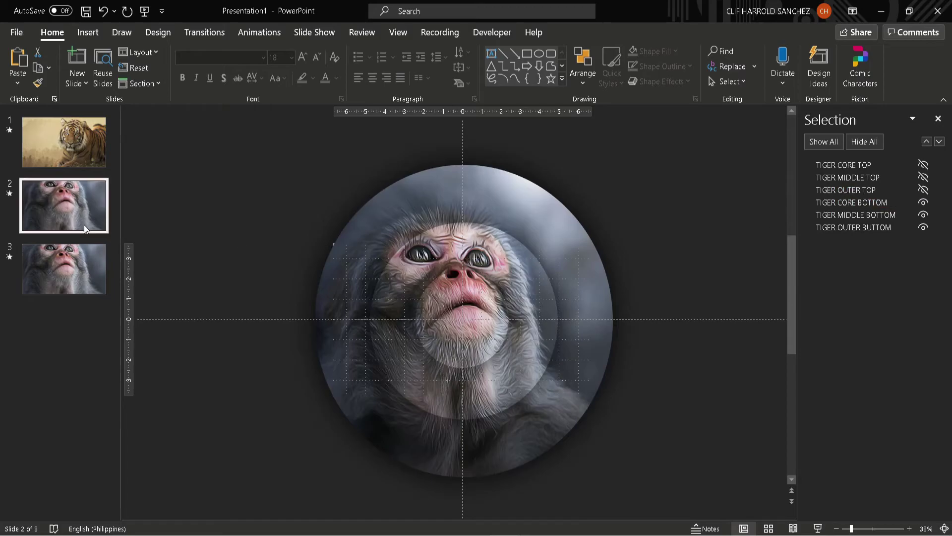
- Hide TIGER CORE TOP, TIGER MIDDLE TOP and TIGER OUTER TOP on the third slide
click(63, 249)
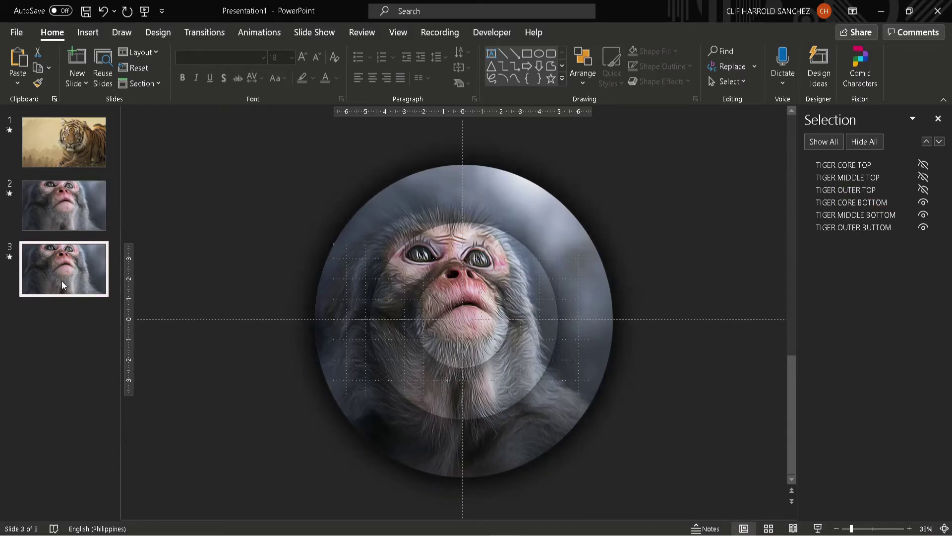
click(923, 164)
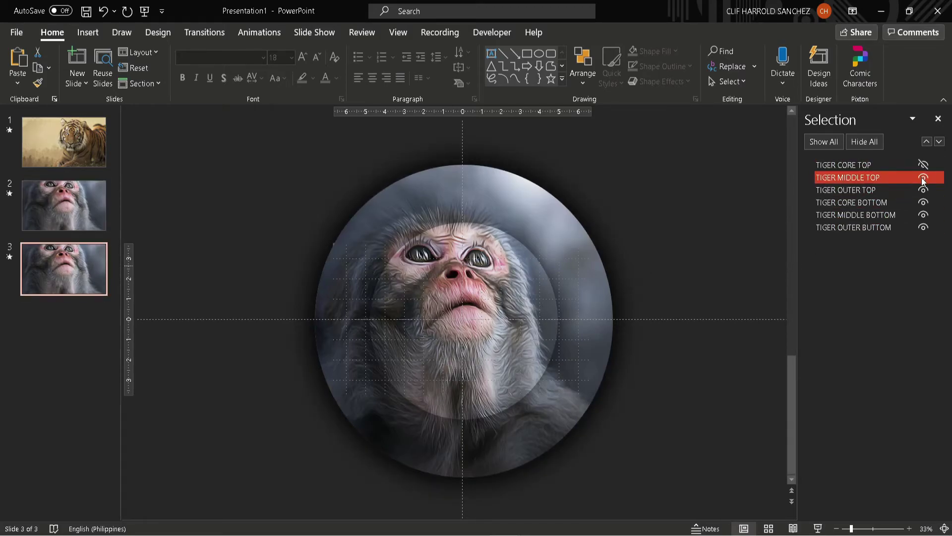
click(923, 177)
click(923, 190)
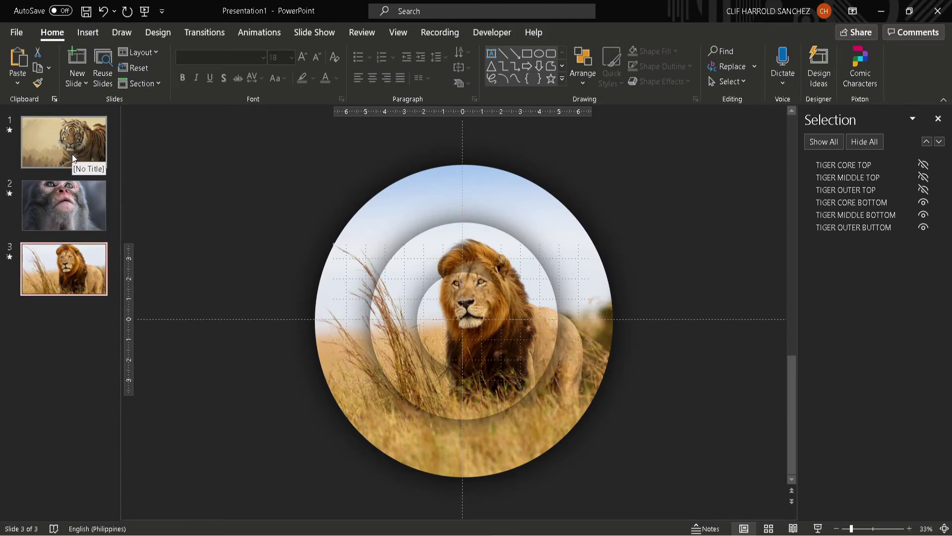
- Look through the bottom circle images on all three slides
click(50, 157)
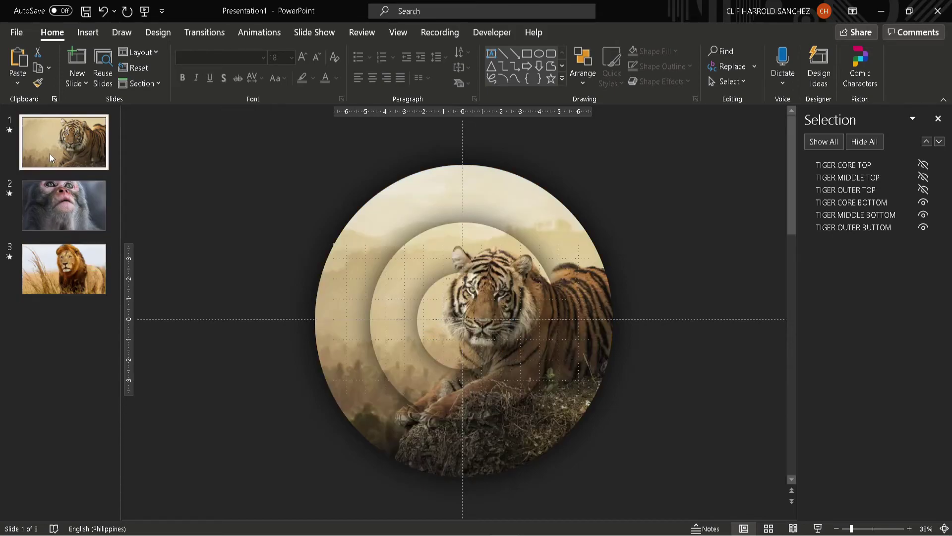
click(68, 227)
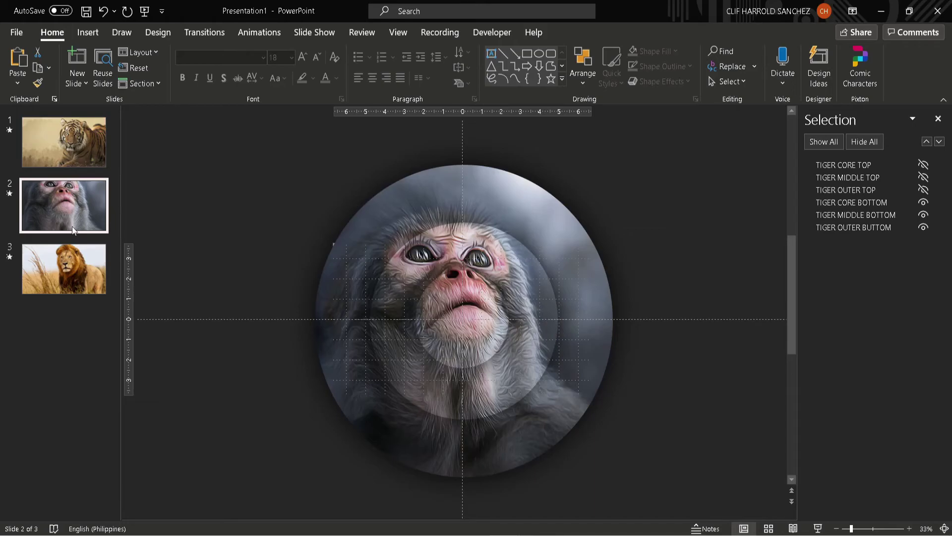
click(62, 270)
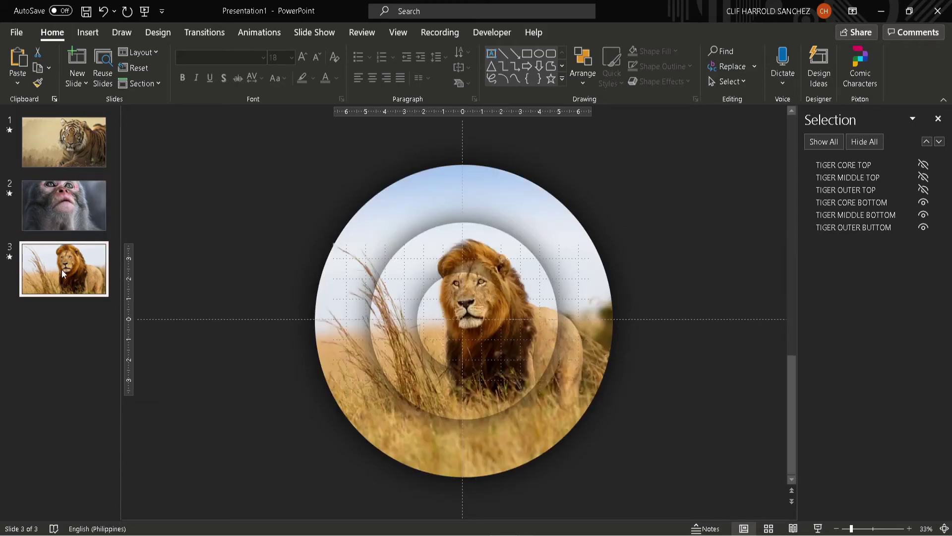
- Show TIGER CORE TOP, TIGER MIDDLE TOP and TIGER OUTER TOP again on the first slide
click(61, 148)
click(923, 166)
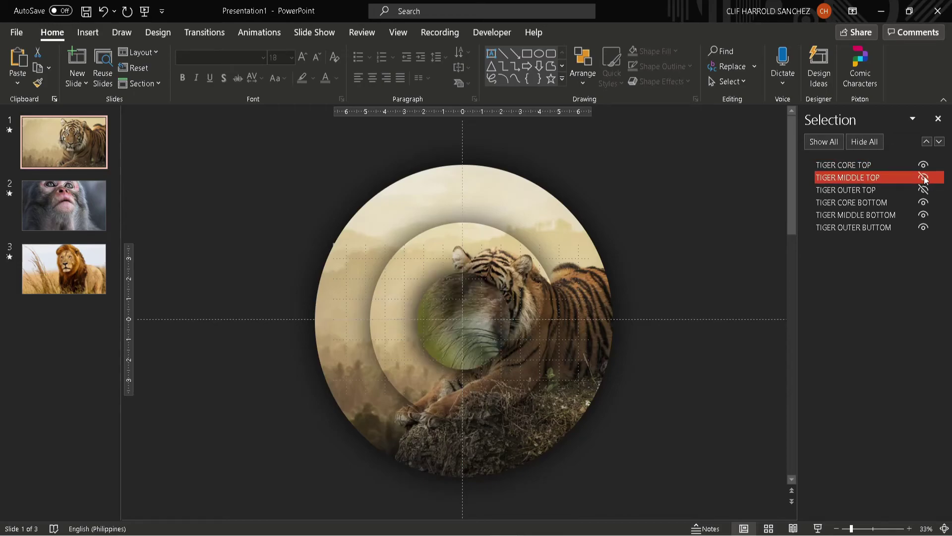
click(924, 177)
click(924, 190)
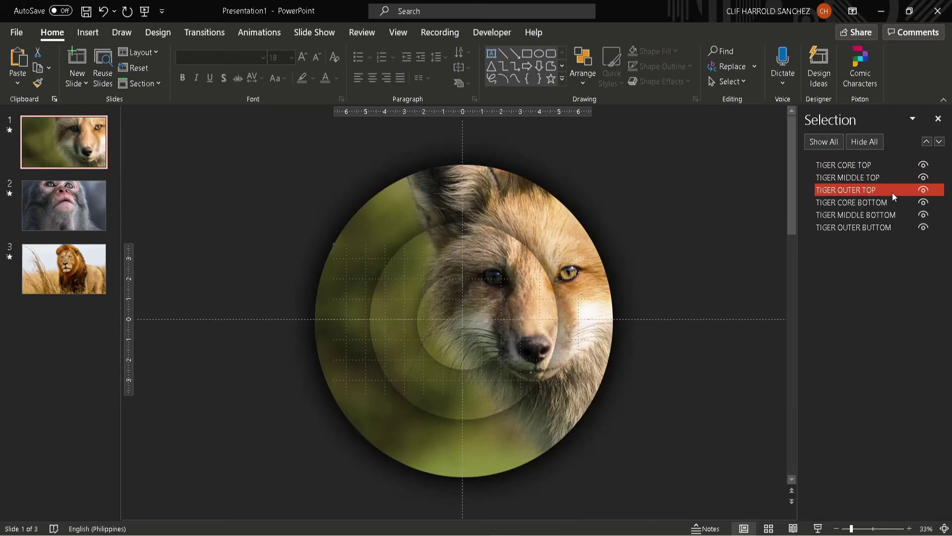
- Show TIGER CORE TOP, TIGER MIDDLE TOP and TIGER OUTER TOP again on the second slide
click(47, 217)
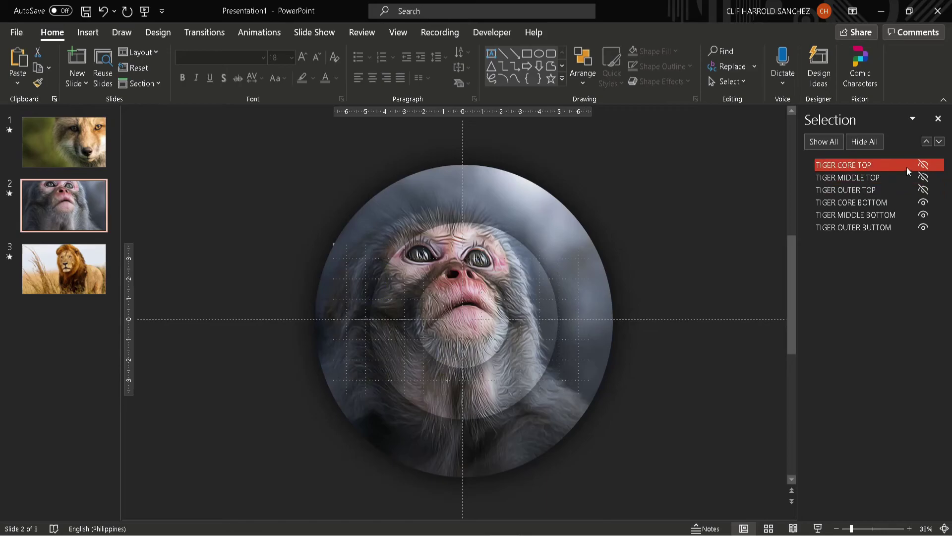
click(921, 165)
click(923, 178)
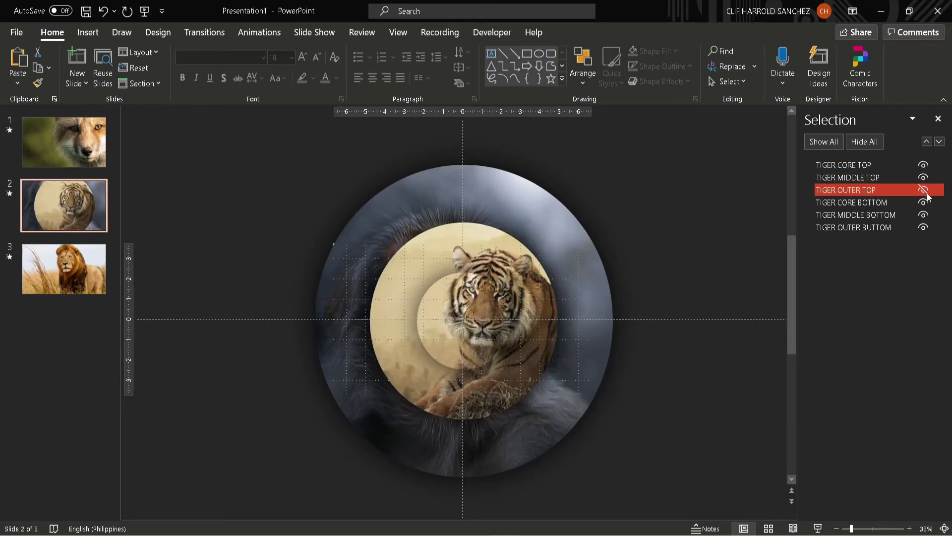
click(923, 190)
- Show TIGER CORE TOP, TIGER MIDDLE TOP and TIGER OUTER TOP again on the third slide
scroll(450, 203, down, 1)
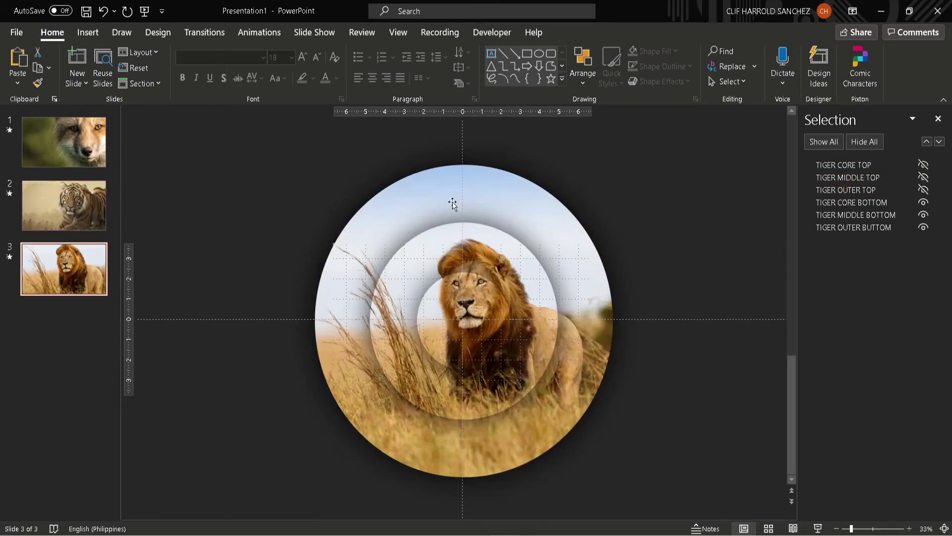
click(923, 164)
click(924, 177)
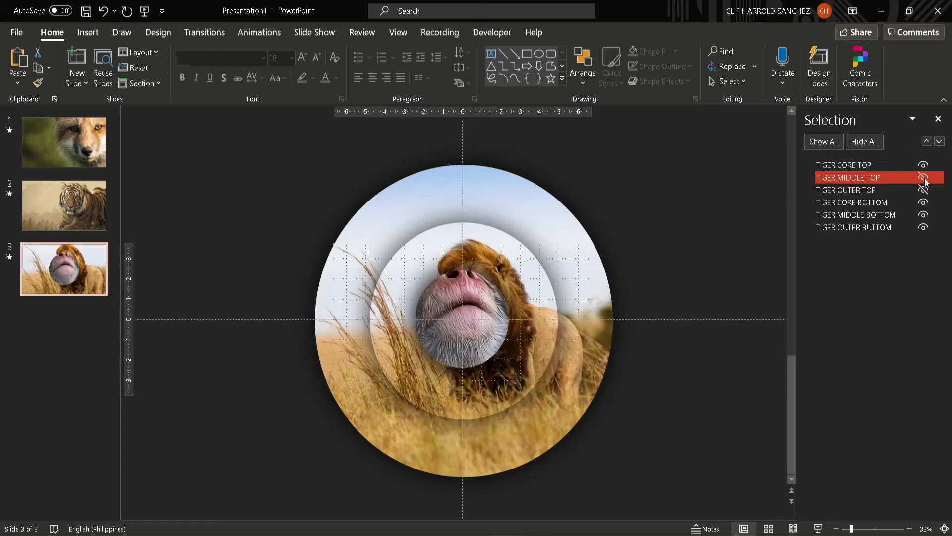
click(924, 190)
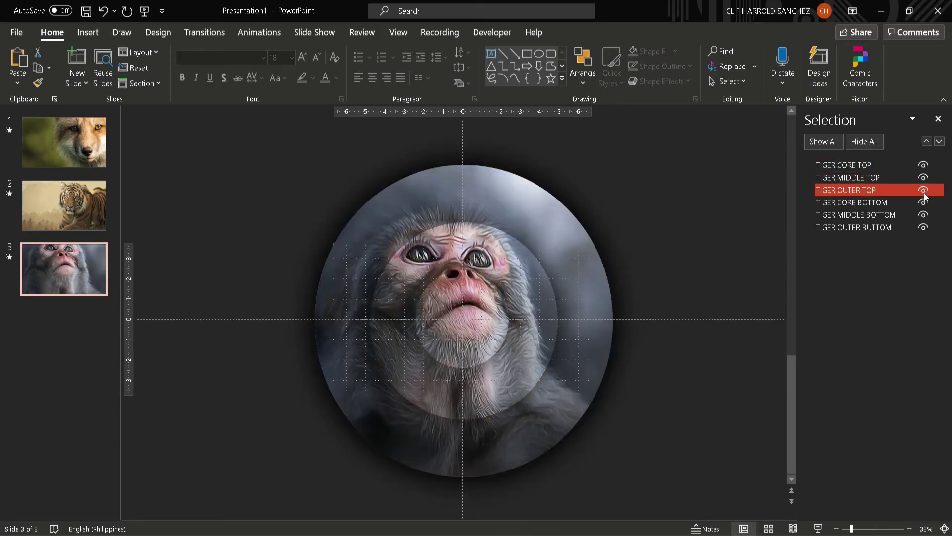
click(783, 217)
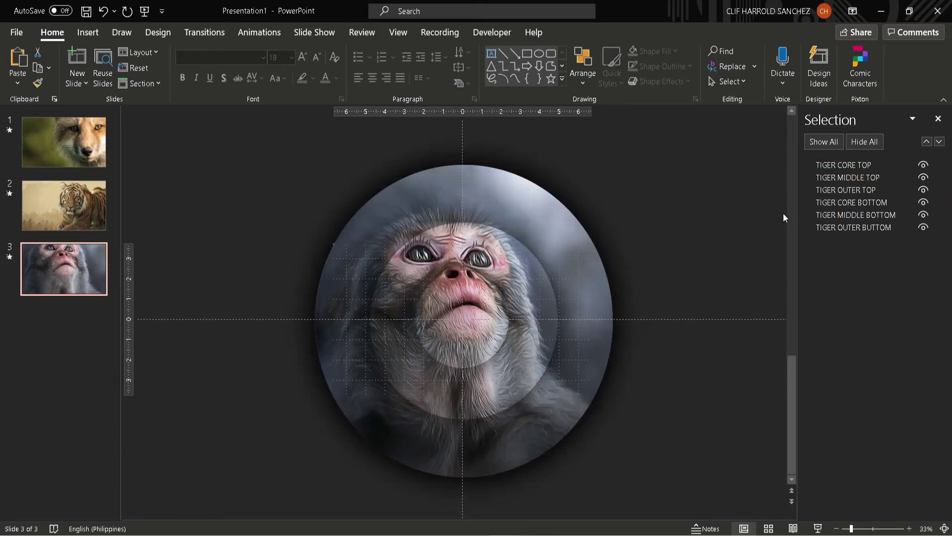
- Run Presentation1's slide show from the beginning
click(144, 12)
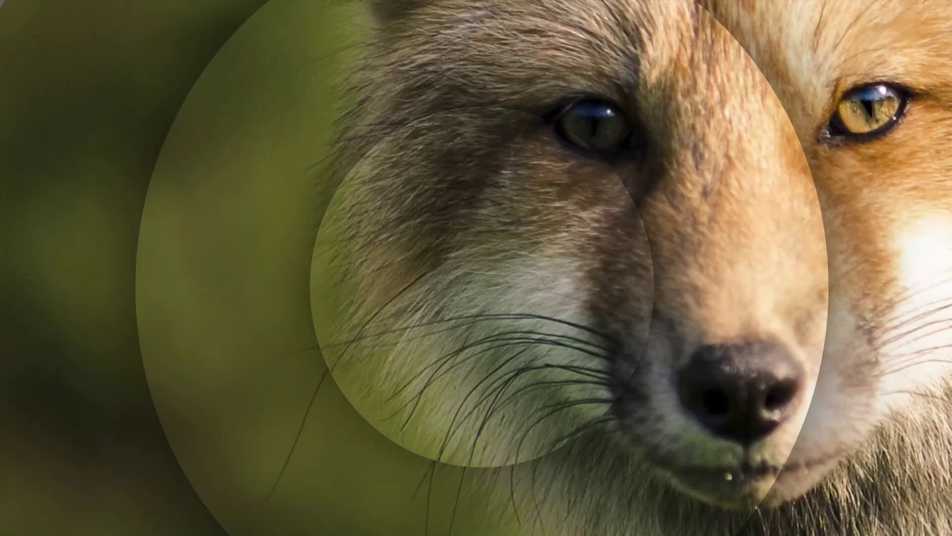